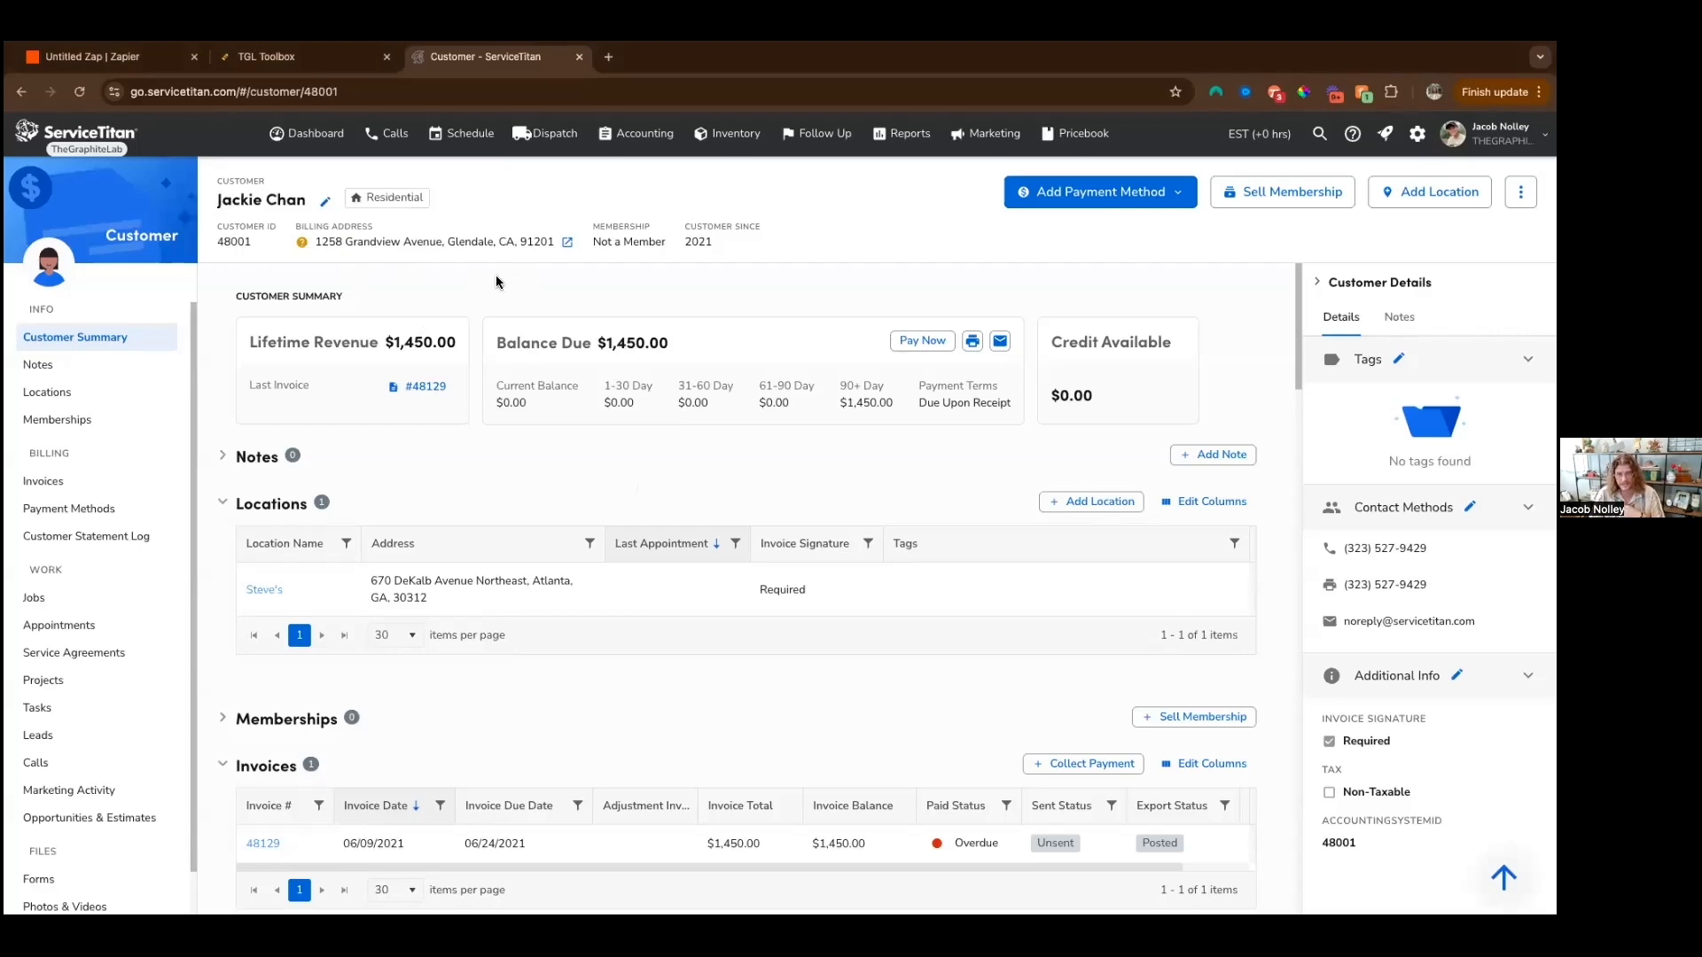
Step: Validate the customer's unverified billing address in ServiceTitan by accepting the suggested address
{"action": "left_click", "coordinate": [302, 245]}
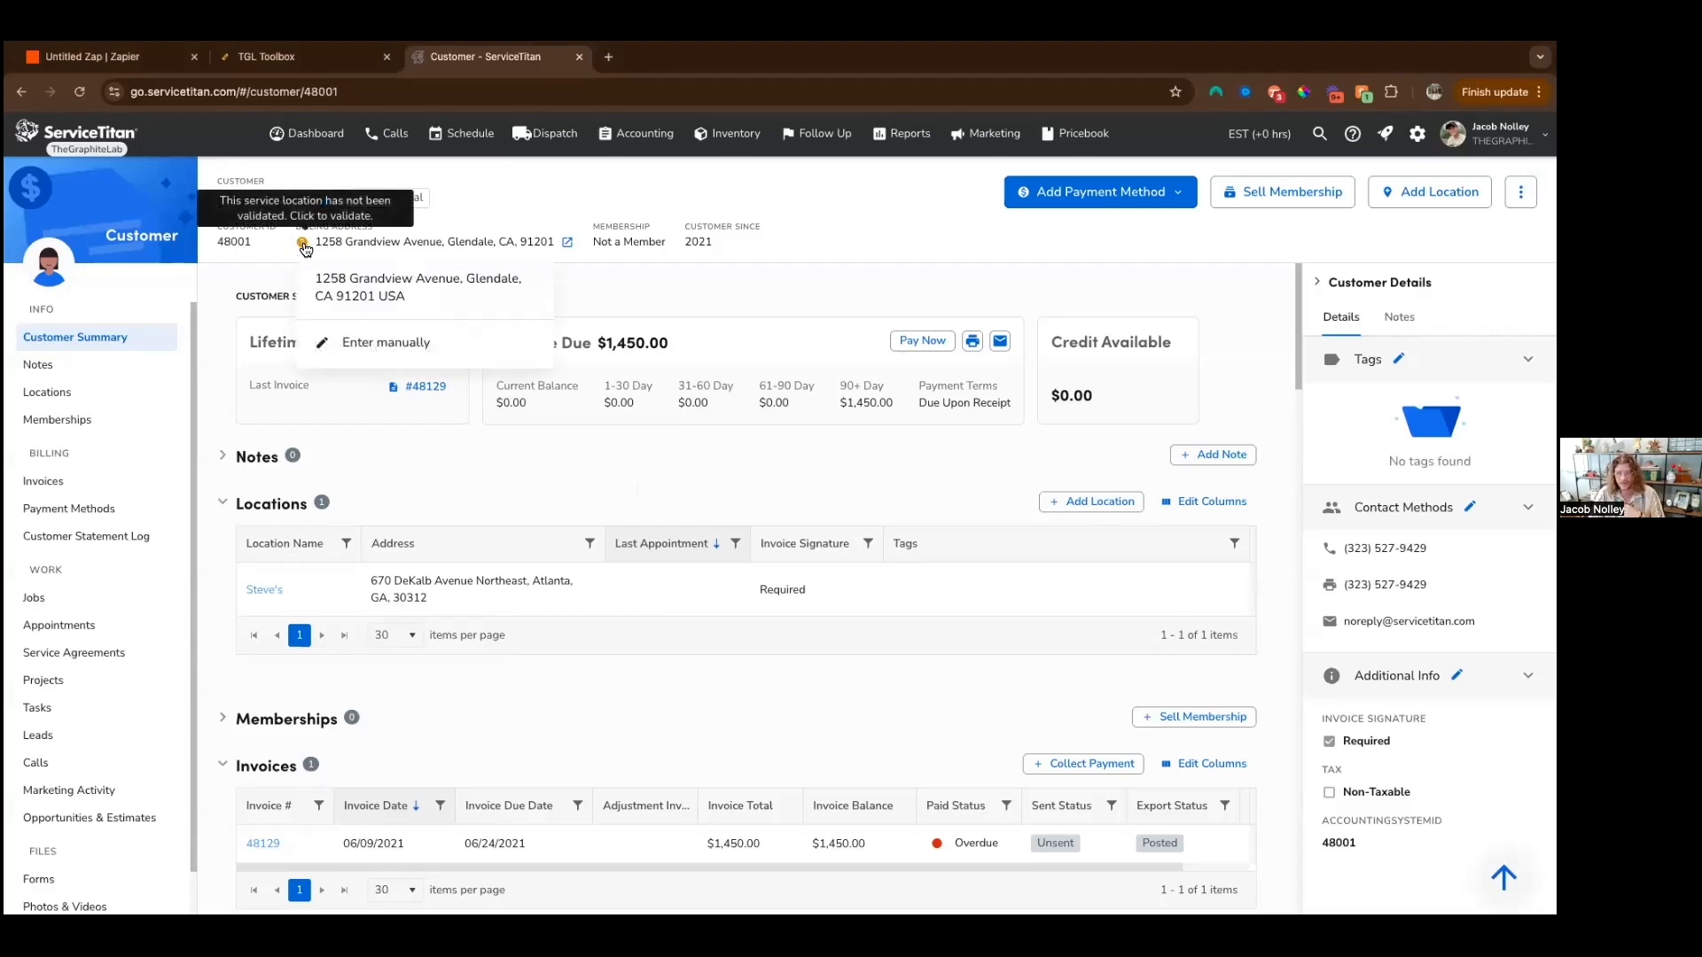
{"action": "left_click", "coordinate": [344, 285]}
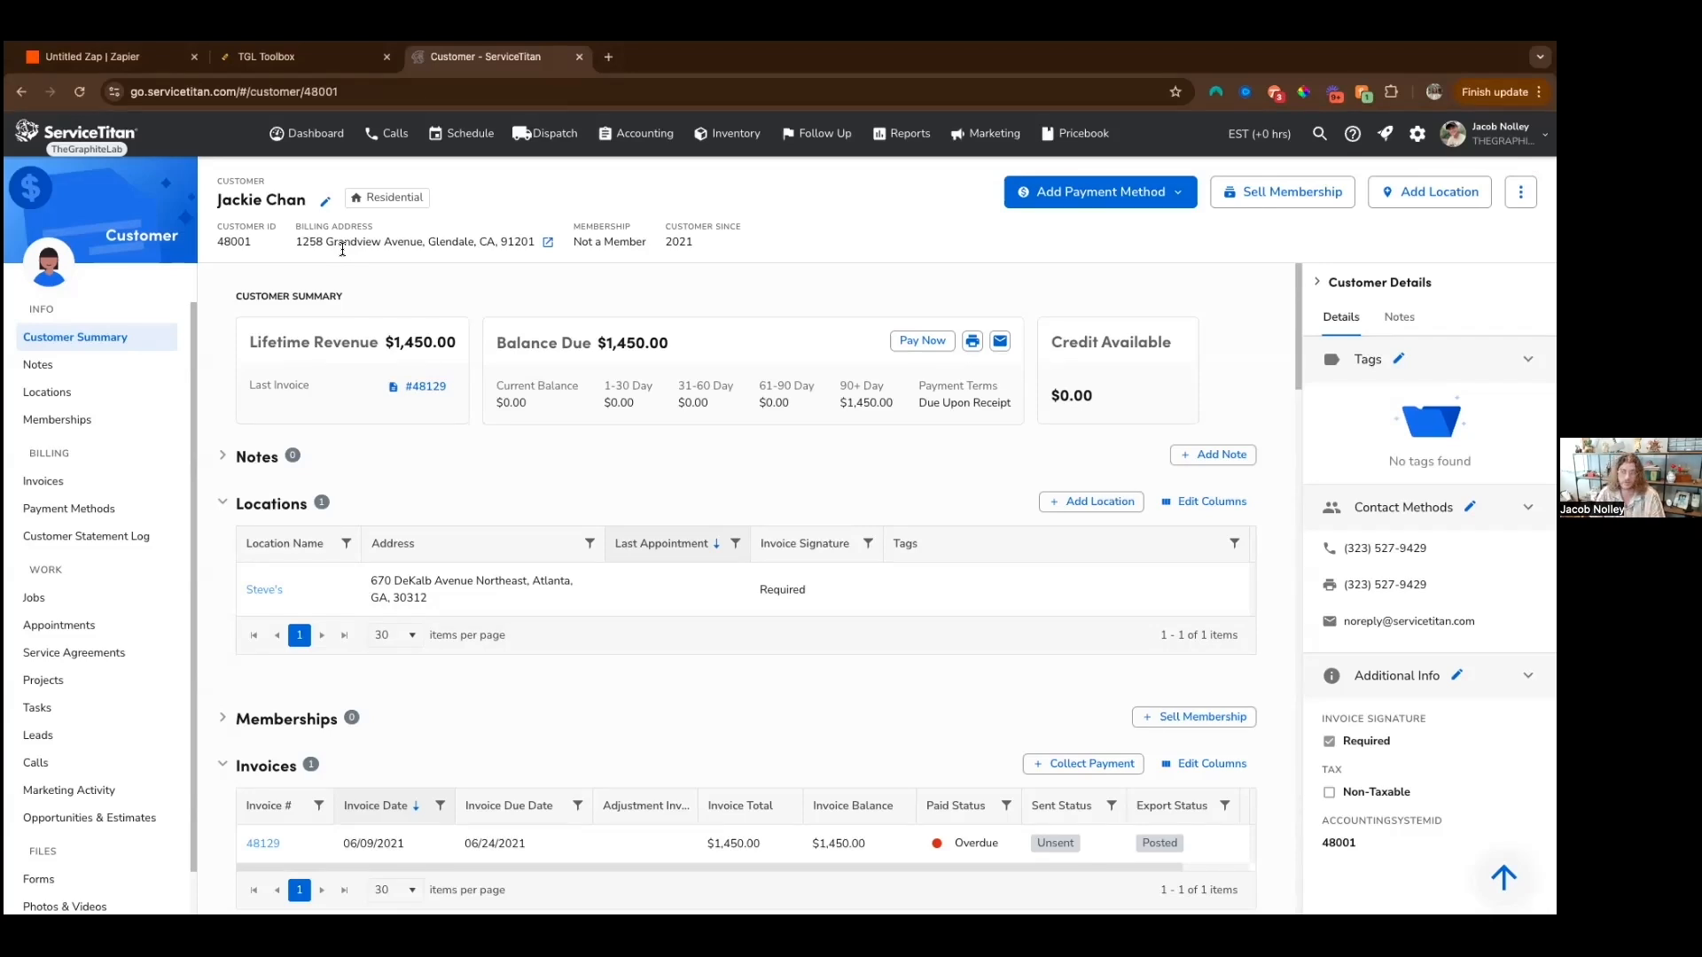
Step: Switch to the untitled Zap in Zapier and change its trigger event to Query Jobs, keeping the connected account
{"action": "left_click", "coordinate": [116, 55]}
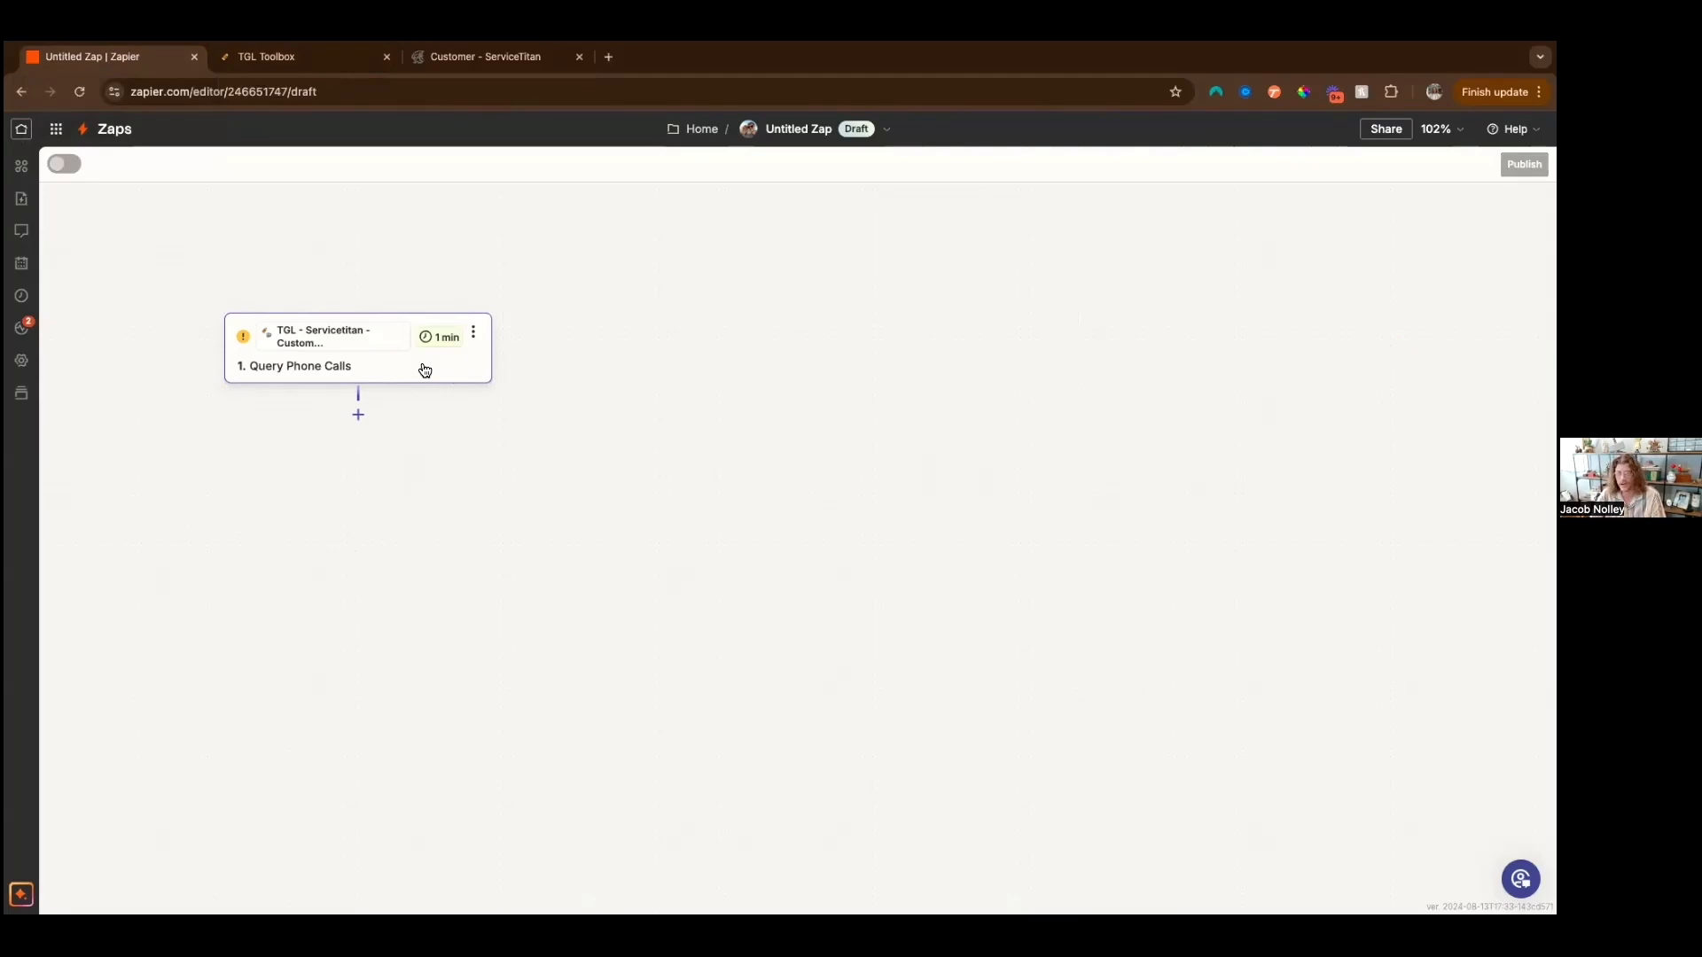
{"action": "left_click", "coordinate": [455, 364]}
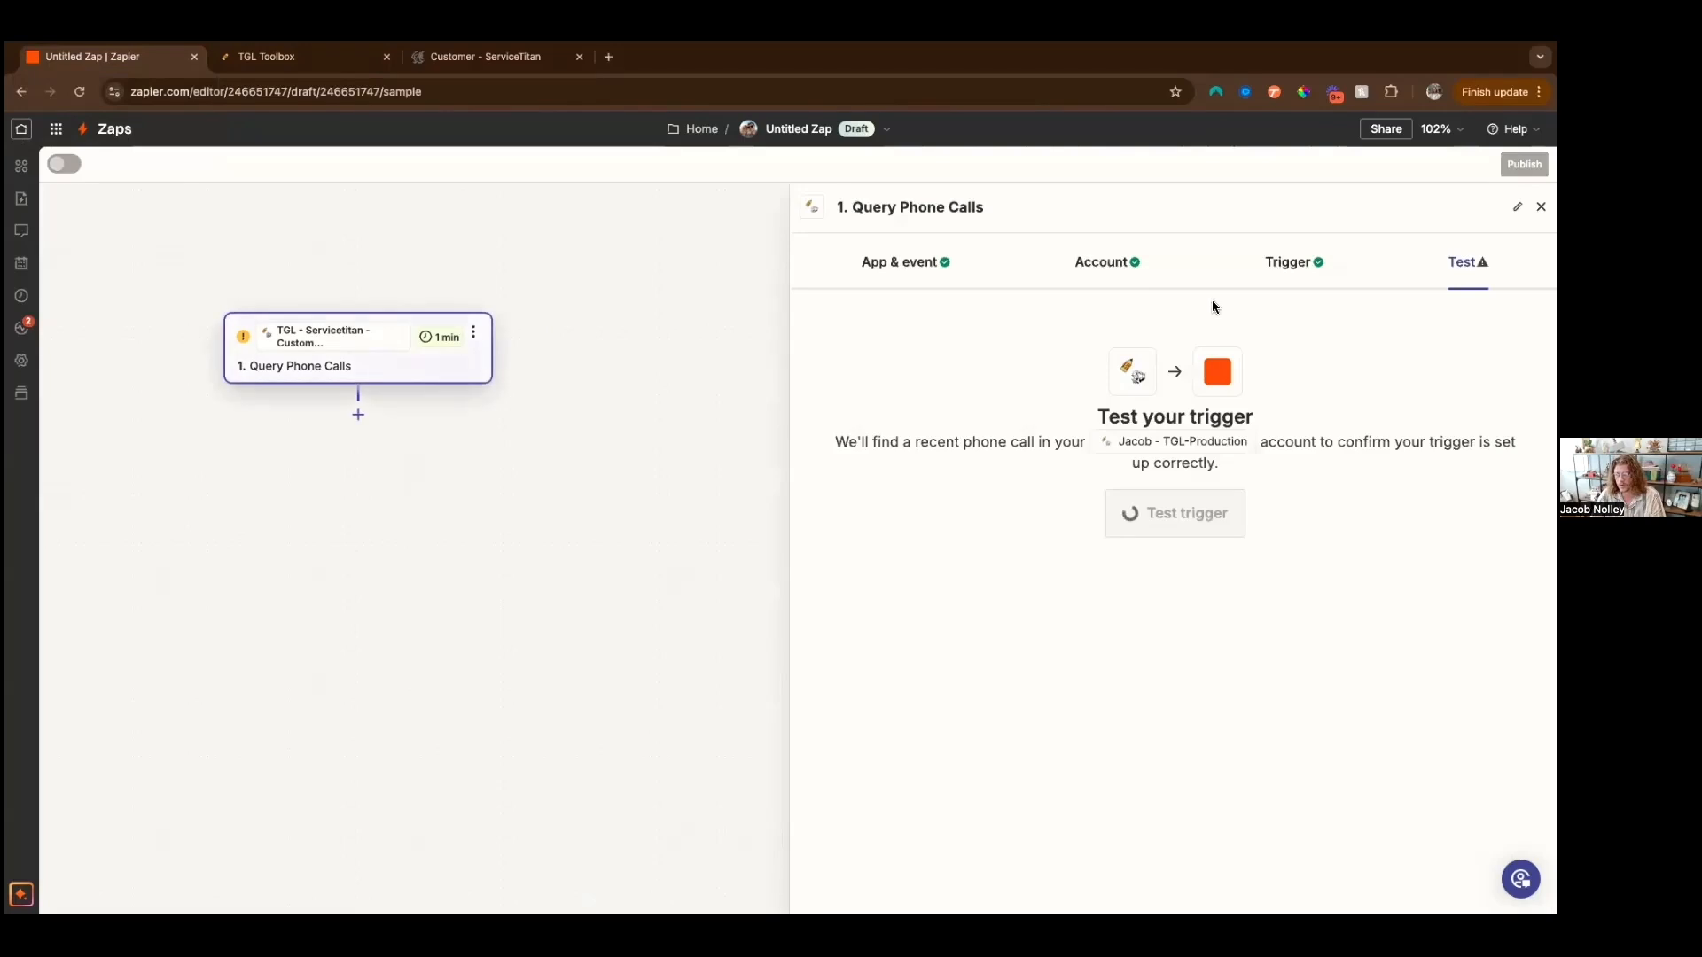
{"action": "left_click", "coordinate": [1293, 264]}
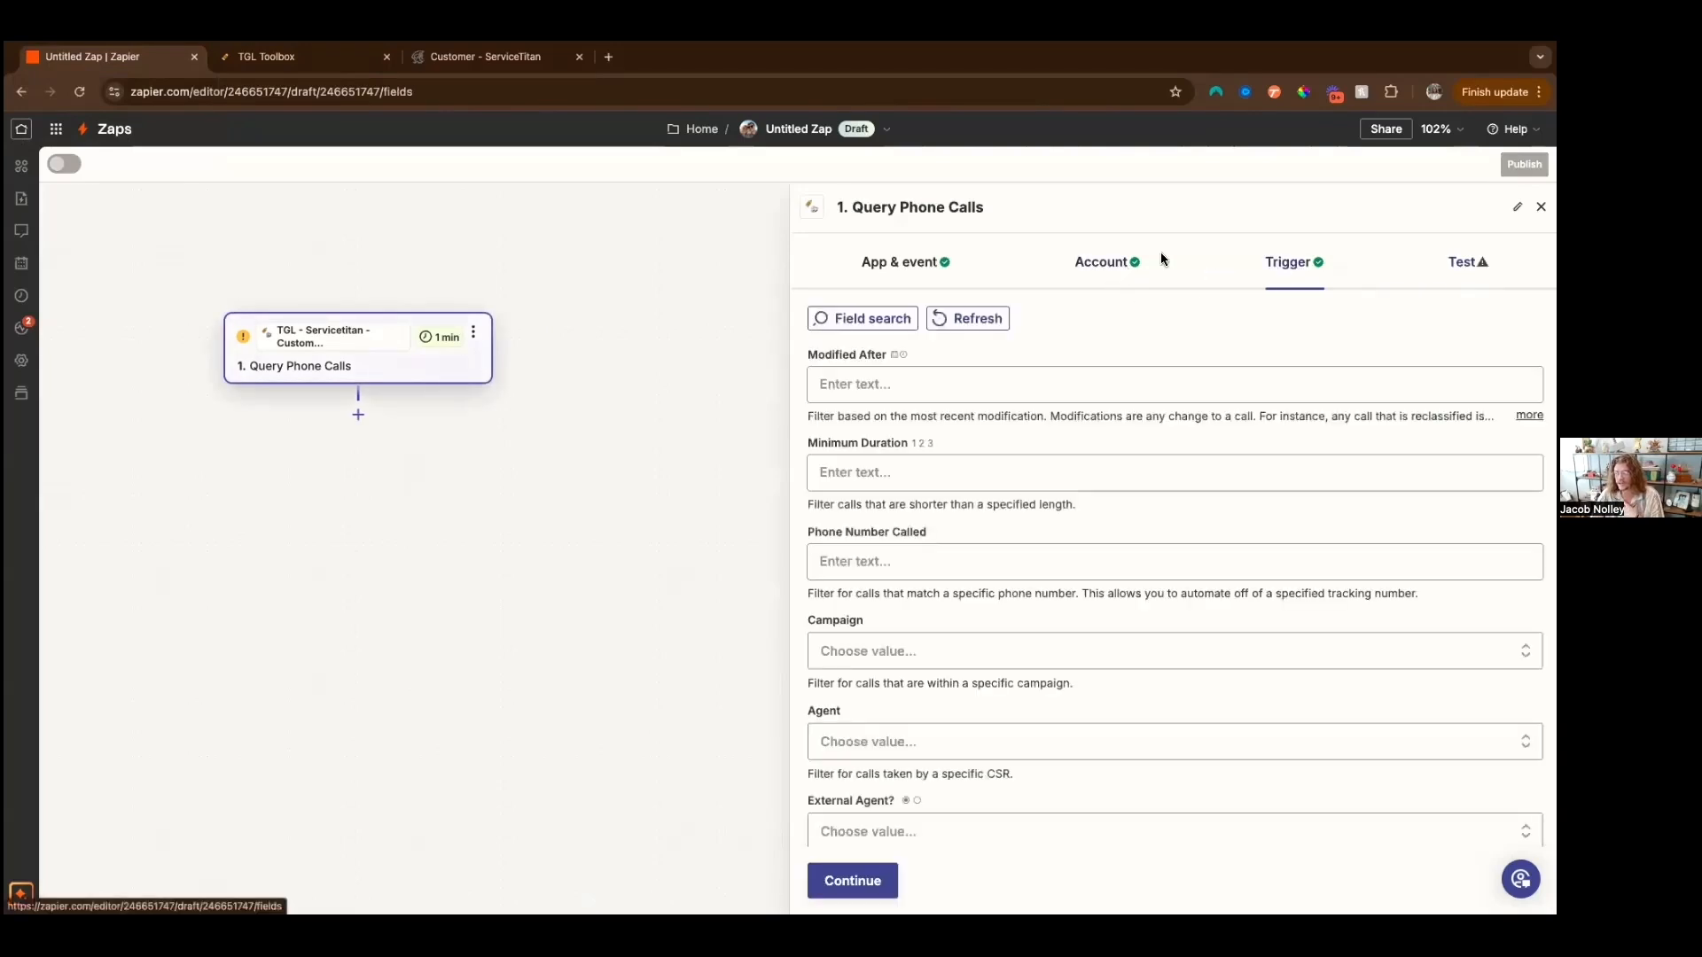
{"action": "left_click", "coordinate": [1075, 271]}
{"action": "left_click", "coordinate": [906, 271]}
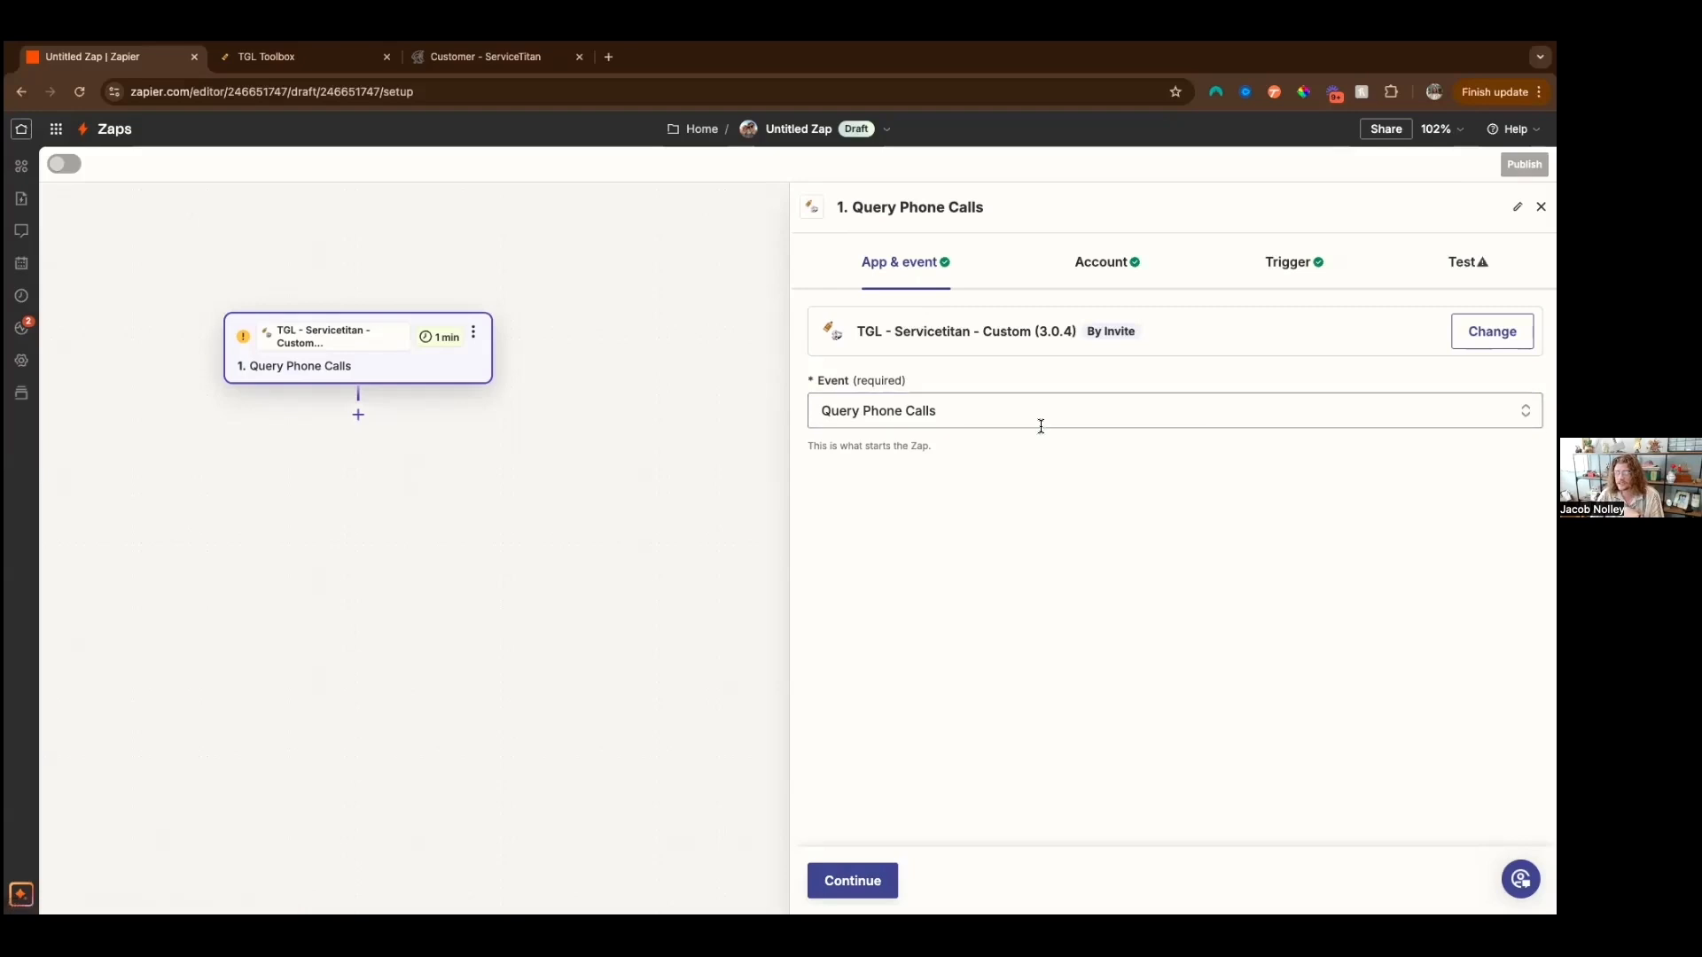
{"action": "left_click", "coordinate": [1085, 414]}
{"action": "type", "text": "query job"}
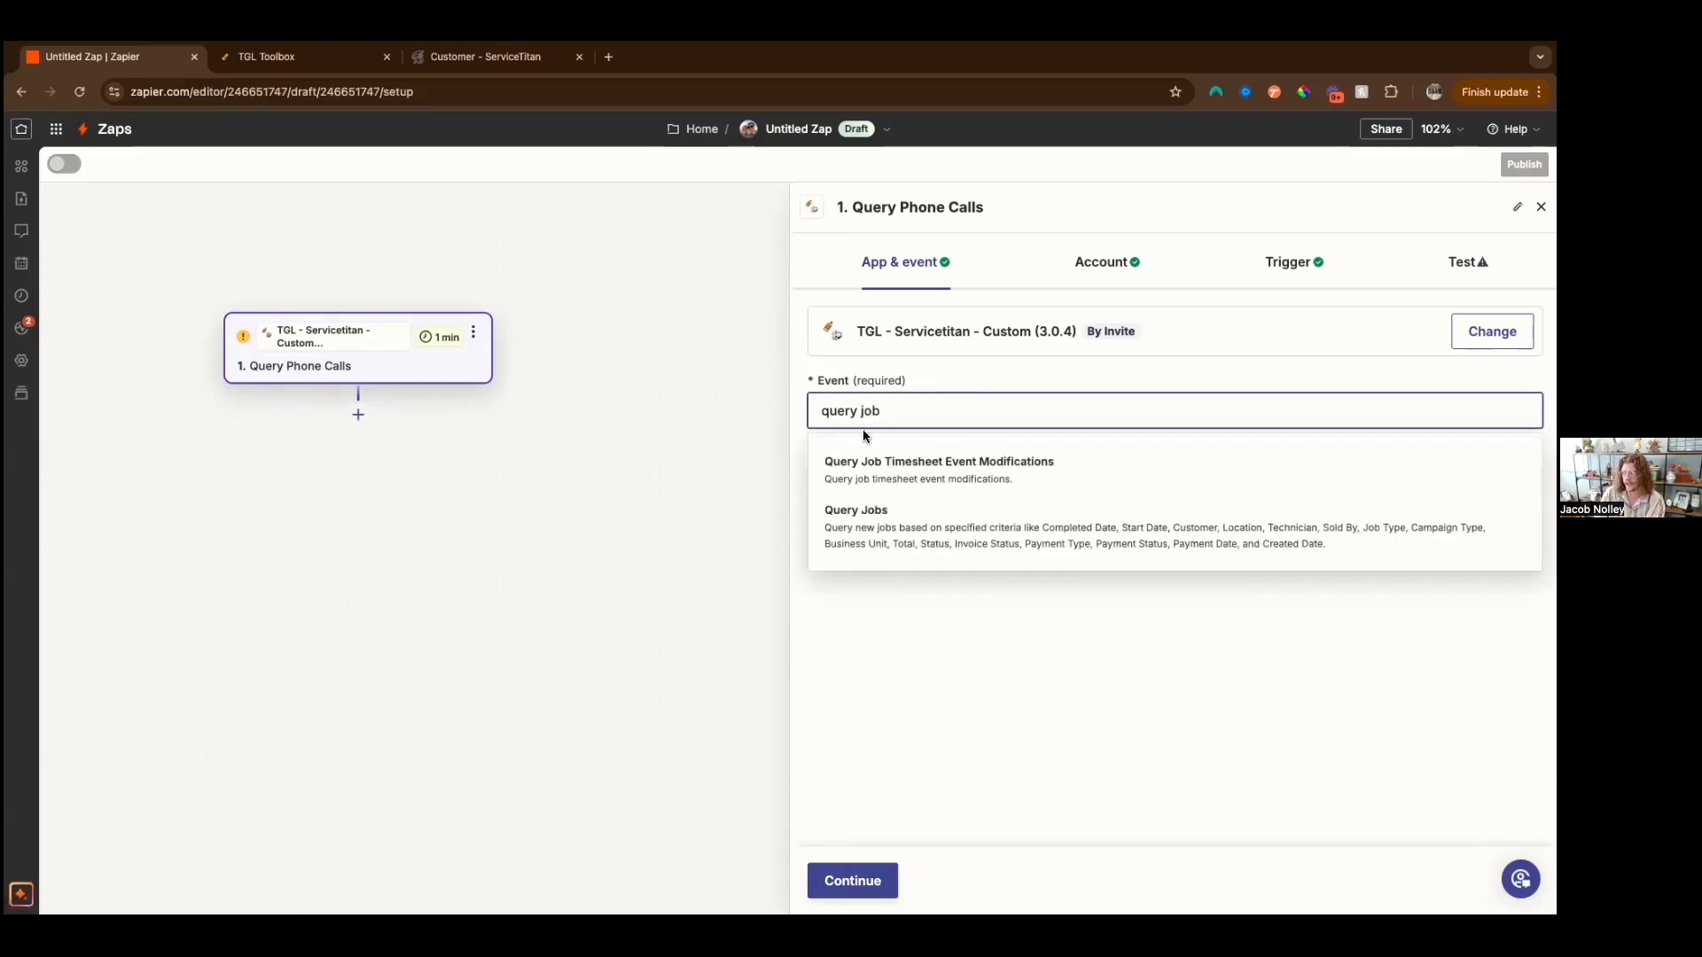
{"action": "left_click", "coordinate": [864, 529]}
{"action": "left_click", "coordinate": [878, 886]}
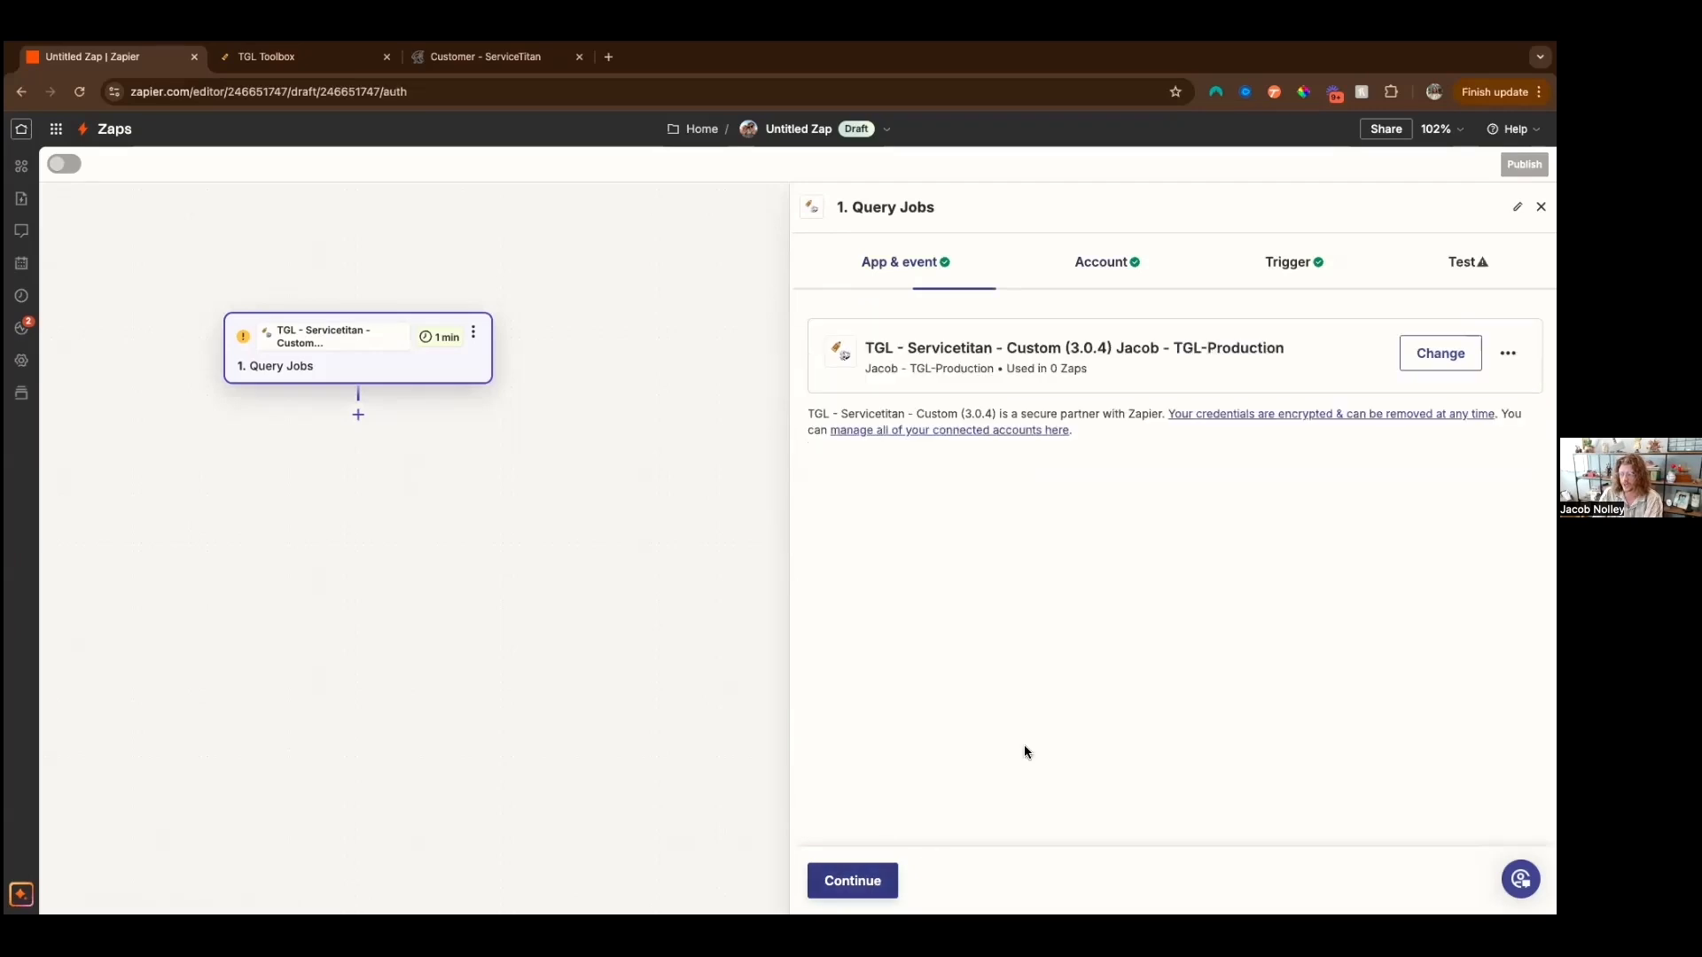
{"action": "left_click", "coordinate": [856, 880]}
Step: Set the trigger's Created On or After Date/Time to "now -1h" and Created Before Date/Time to "now"
{"action": "scroll", "coordinate": [945, 443], "scroll_direction": "down", "scroll_amount": 3}
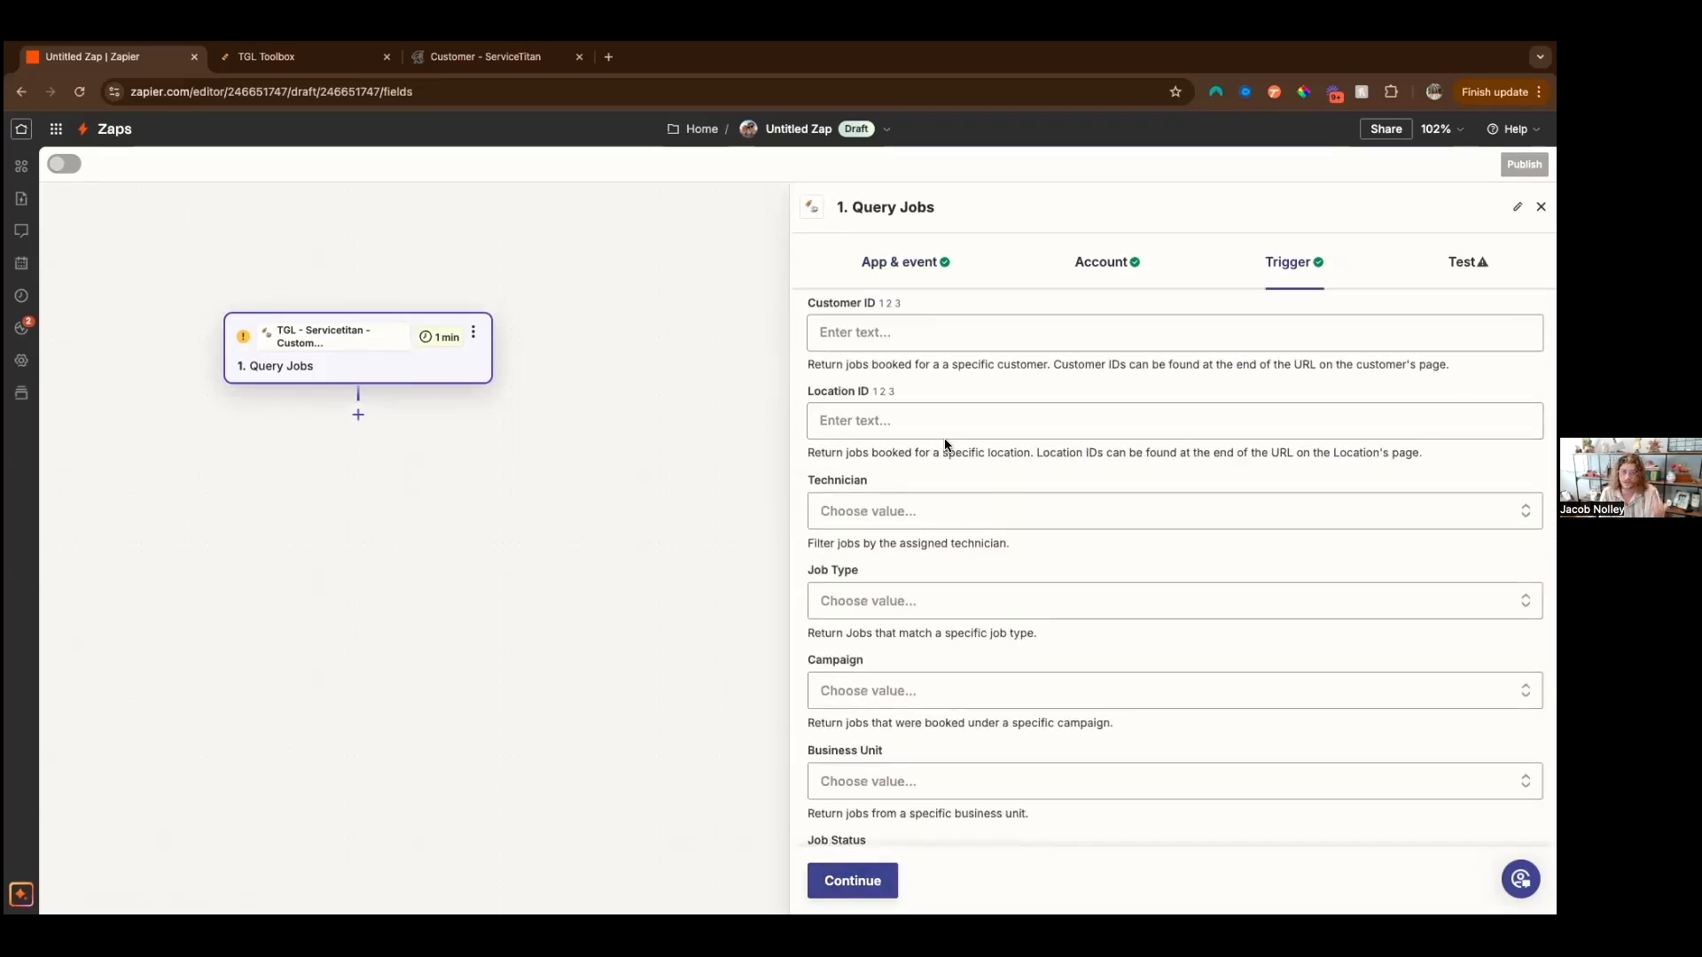
{"action": "scroll", "coordinate": [969, 443], "scroll_direction": "up", "scroll_amount": 3}
{"action": "left_click", "coordinate": [946, 396]}
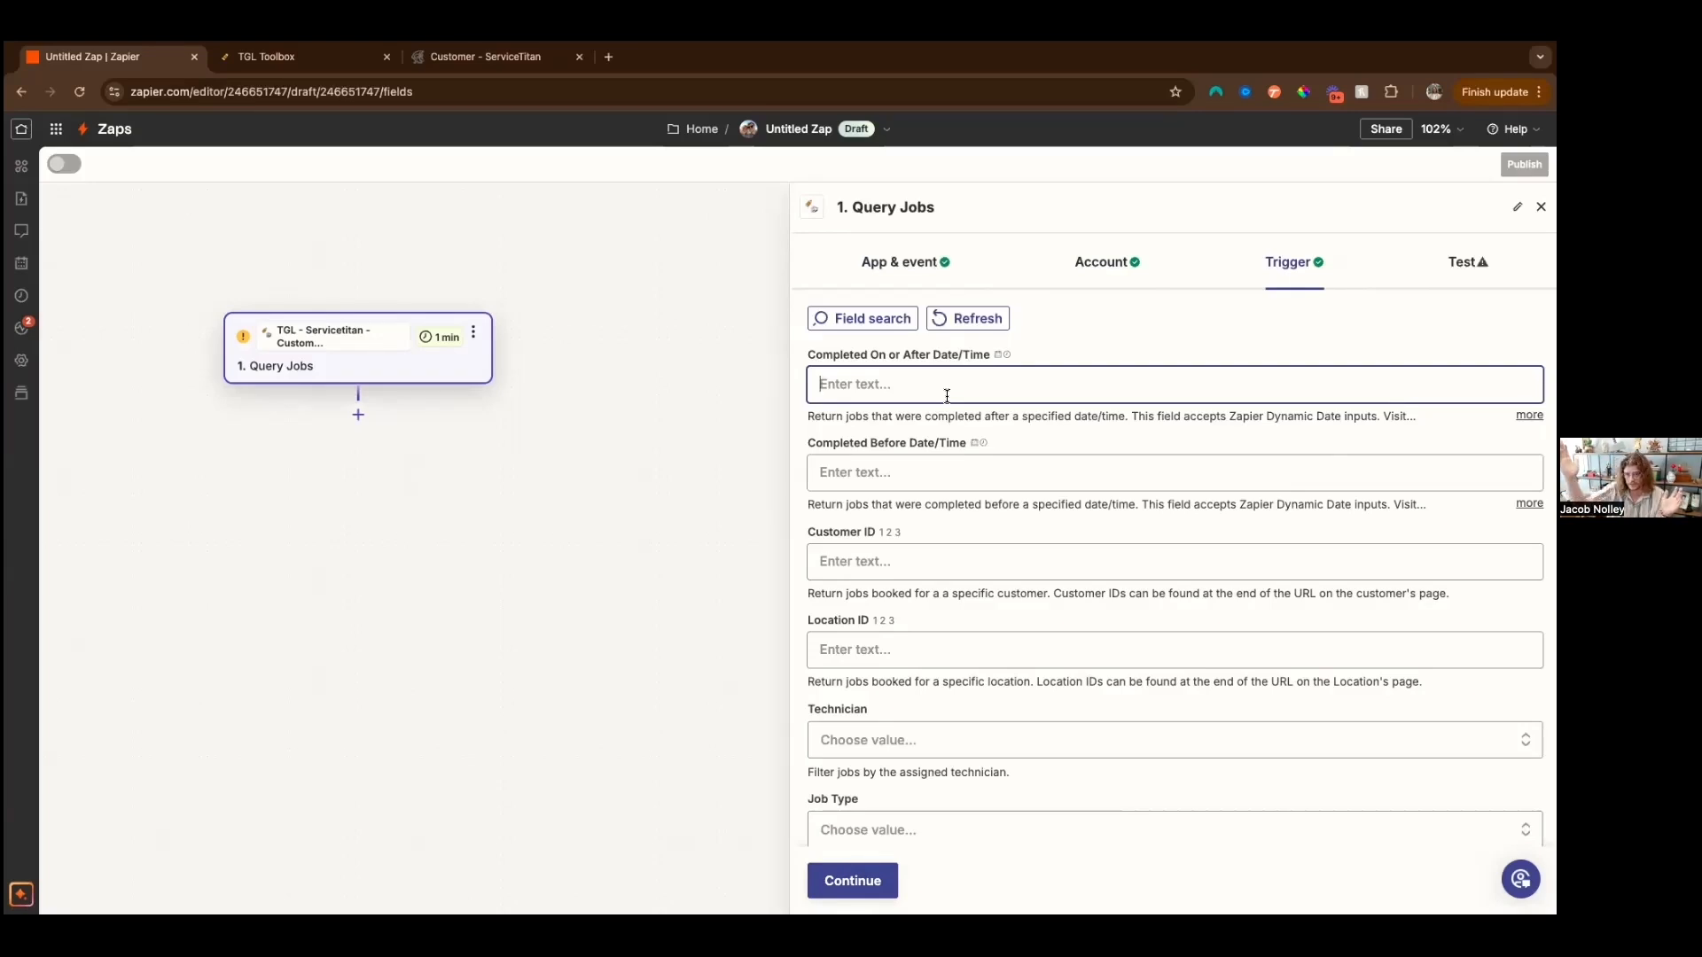
{"action": "scroll", "coordinate": [947, 395], "scroll_direction": "down", "scroll_amount": 6}
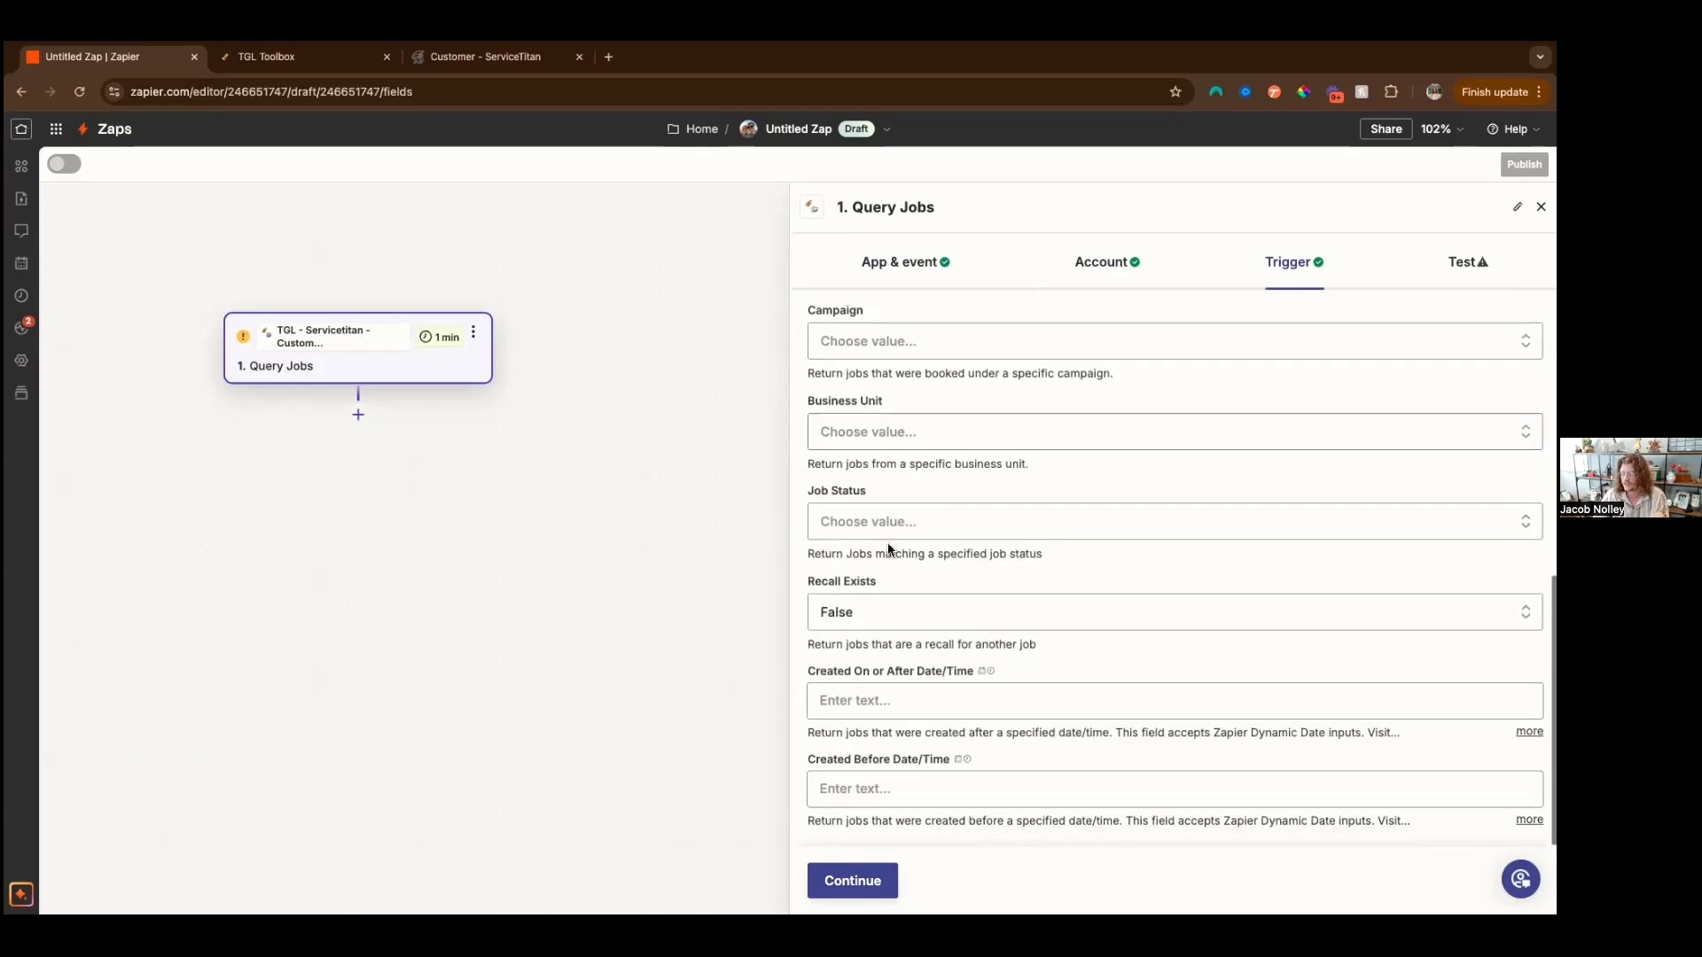
{"action": "left_click", "coordinate": [913, 703]}
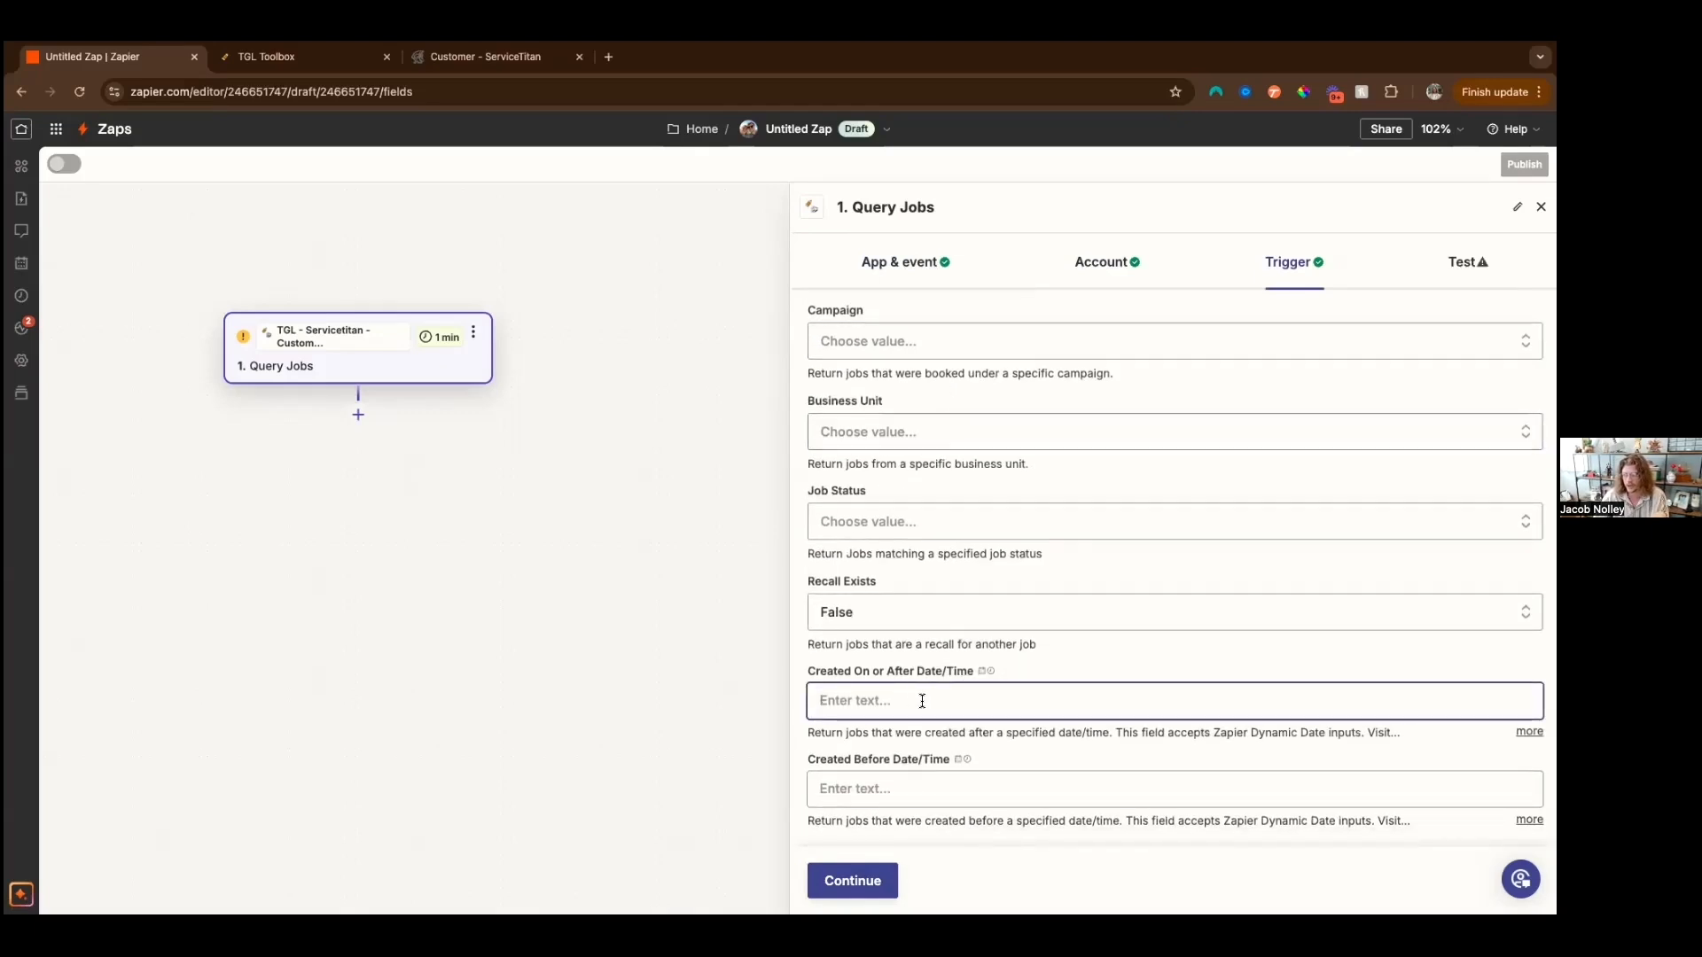
{"action": "type", "text": "no"}
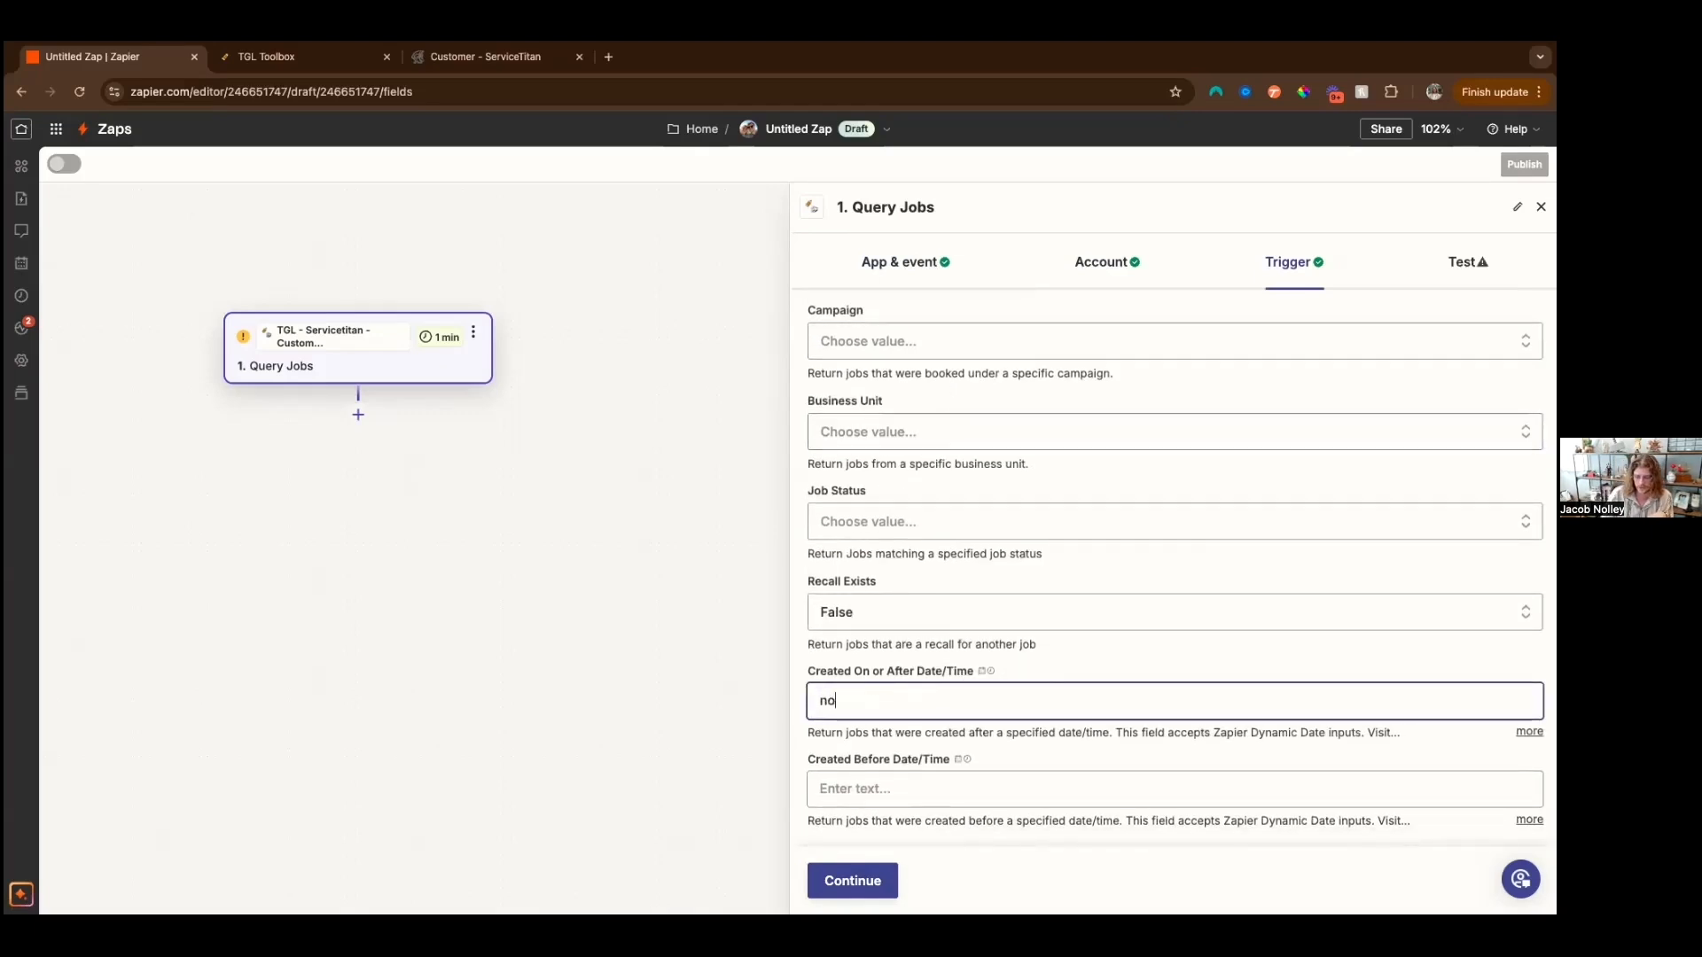
{"action": "type", "text": "w -1h"}
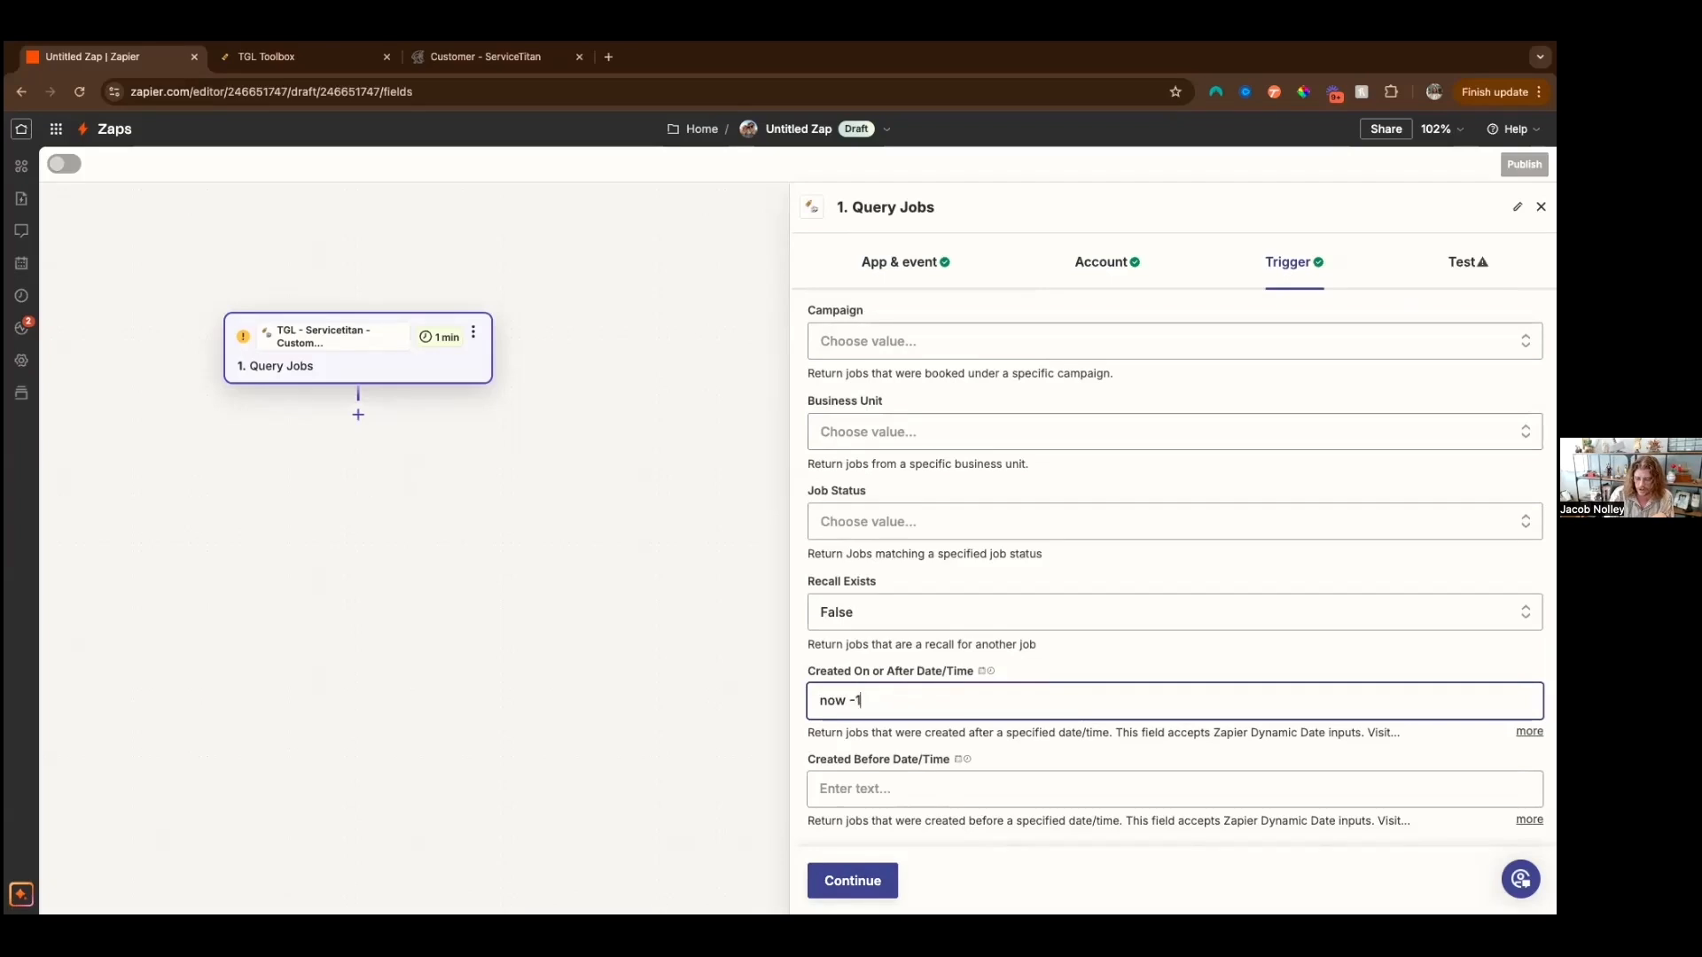
{"action": "left_click", "coordinate": [956, 803]}
{"action": "type", "text": "now"}
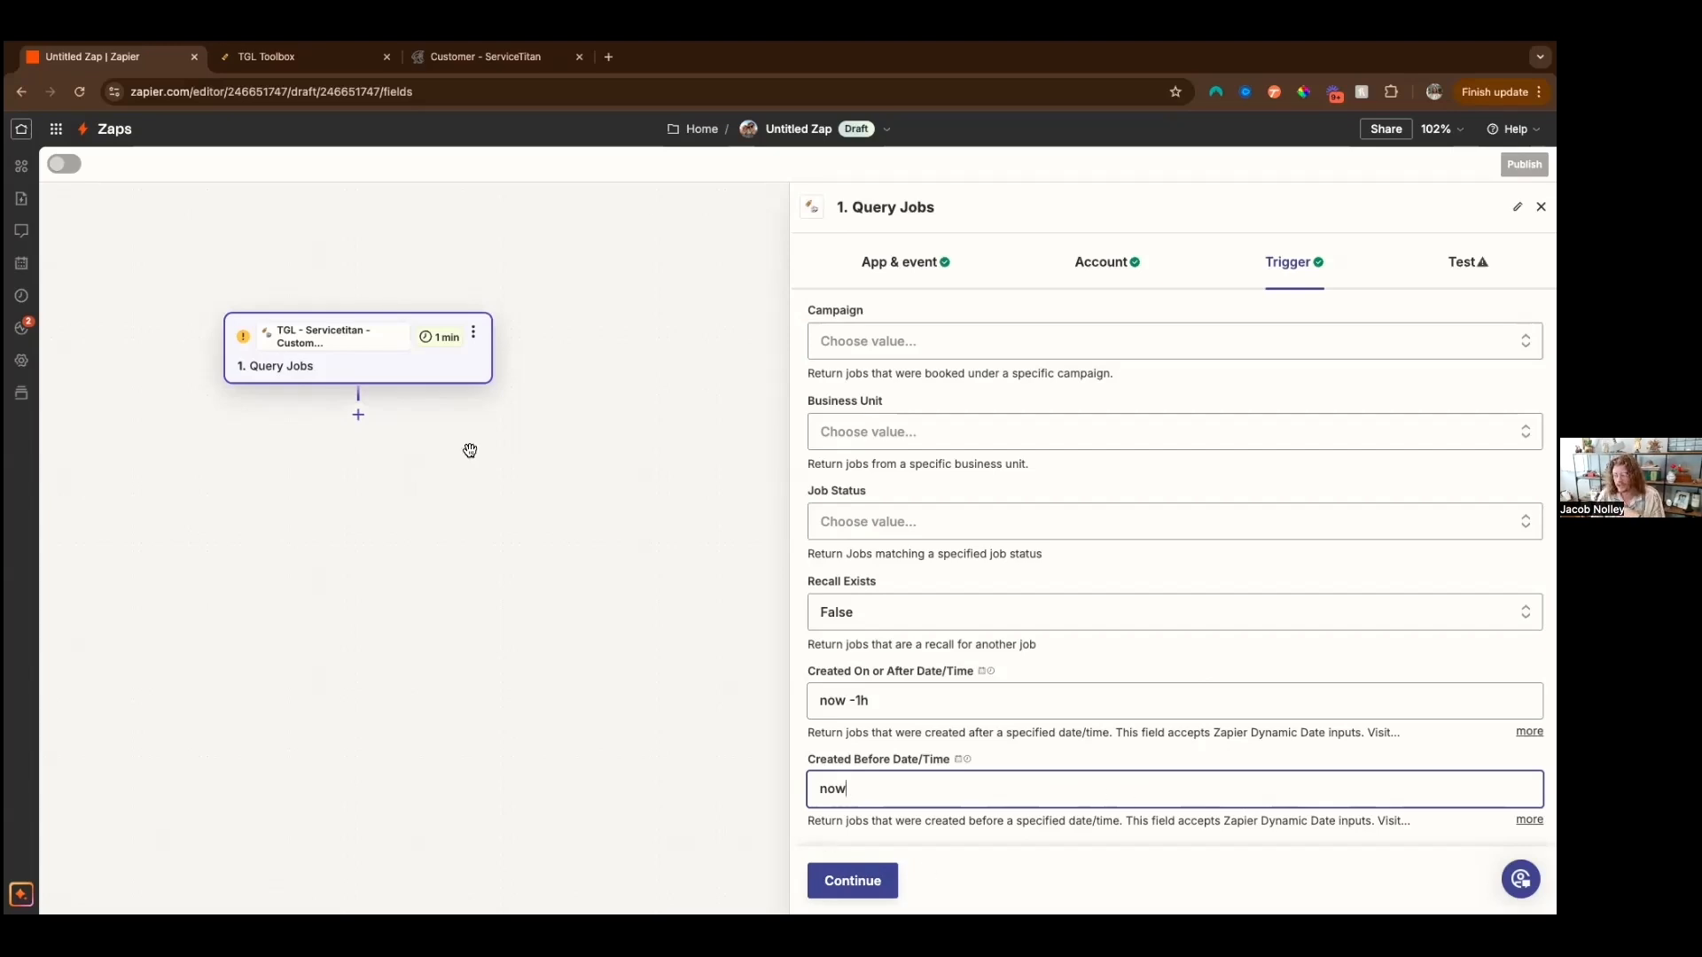
{"action": "left_click", "coordinate": [852, 880]}
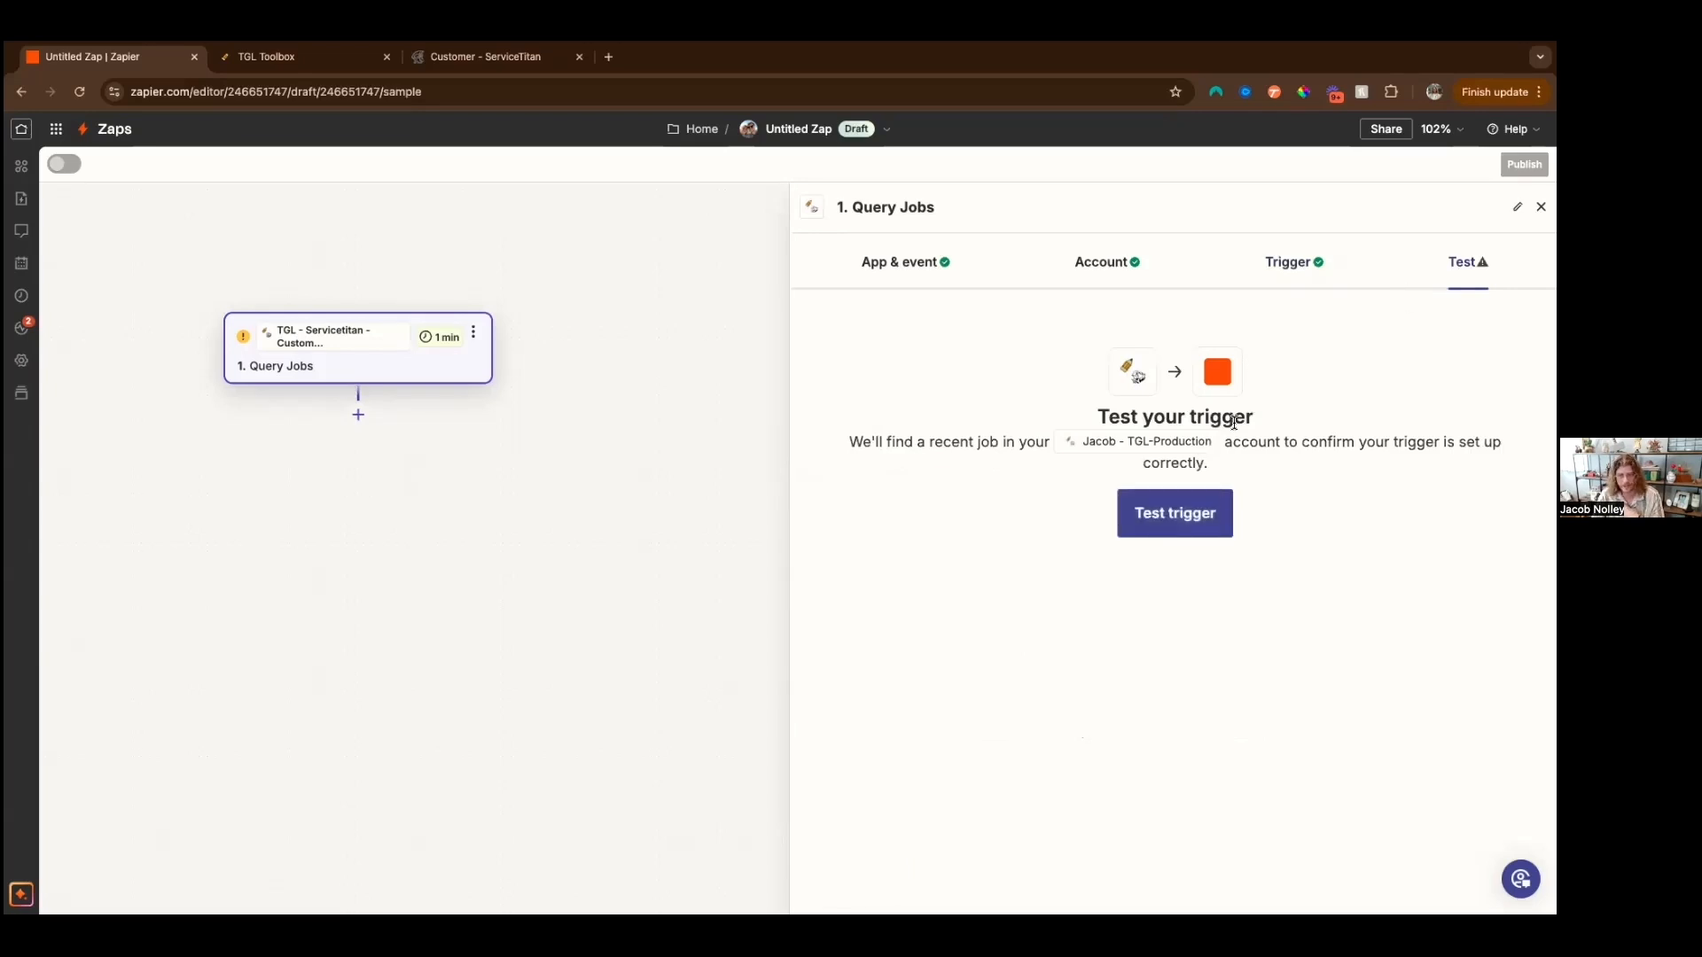
Step: Clear the Query Jobs trigger's Created On or After Date/Time filter and test the trigger
{"action": "left_click", "coordinate": [1279, 277]}
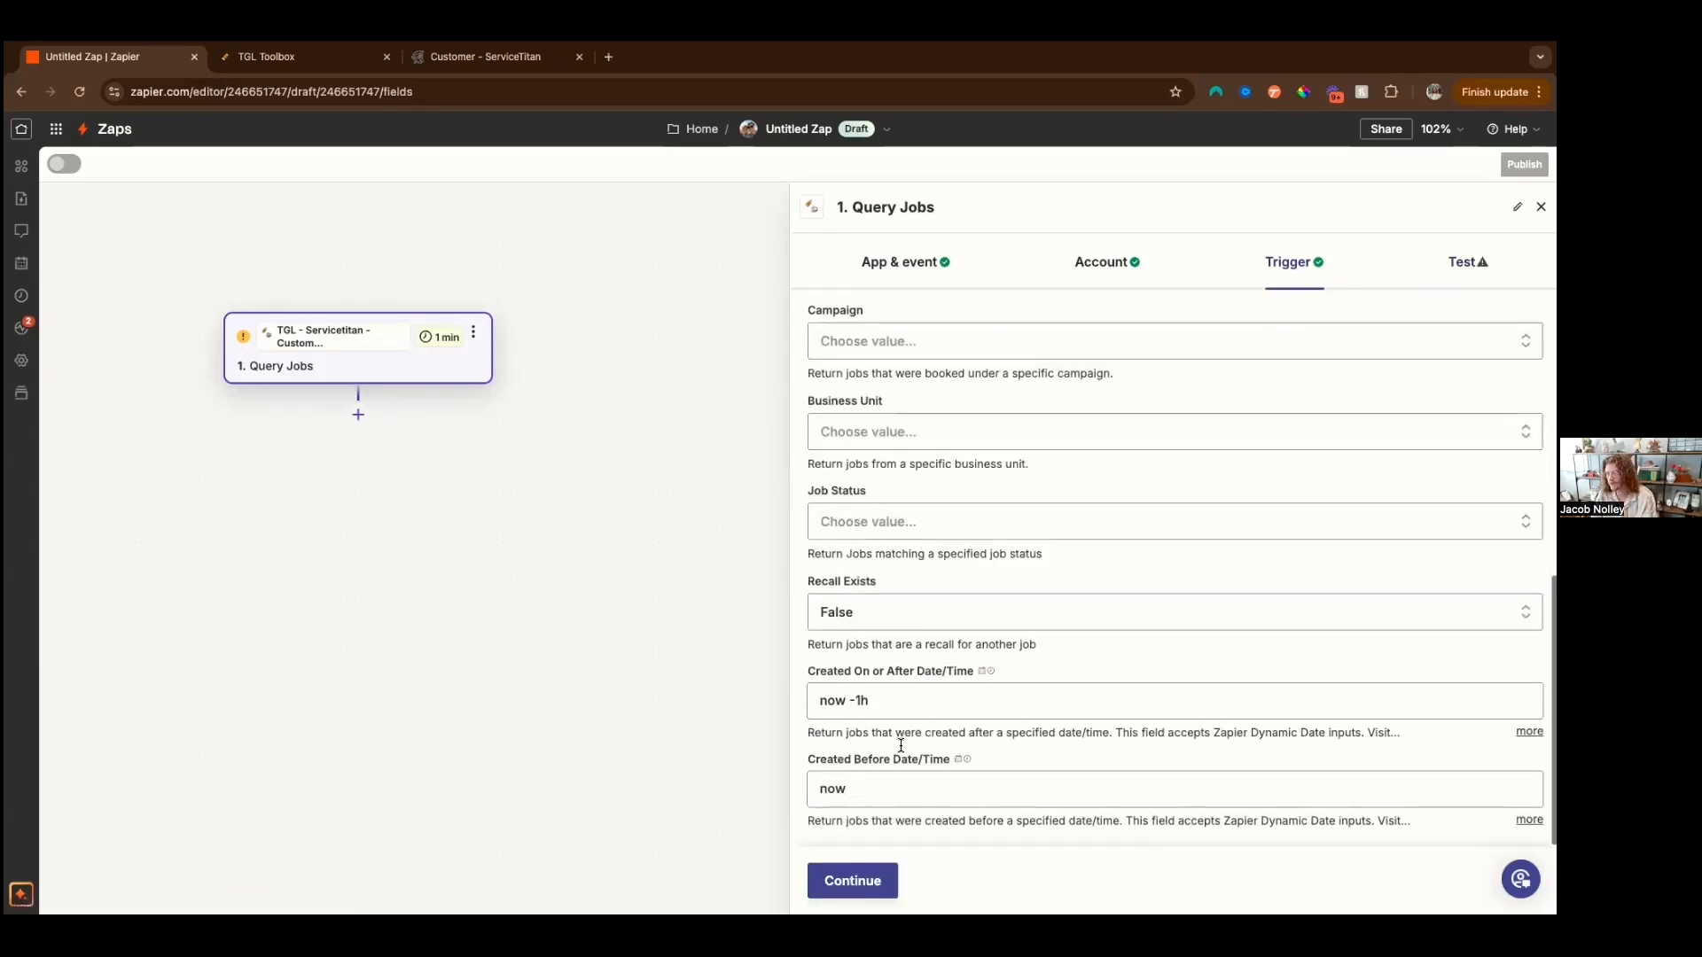
{"action": "left_click", "coordinate": [899, 705]}
{"action": "key", "text": "super+a"}
{"action": "key", "text": "BackSpace"}
{"action": "left_click", "coordinate": [873, 890]}
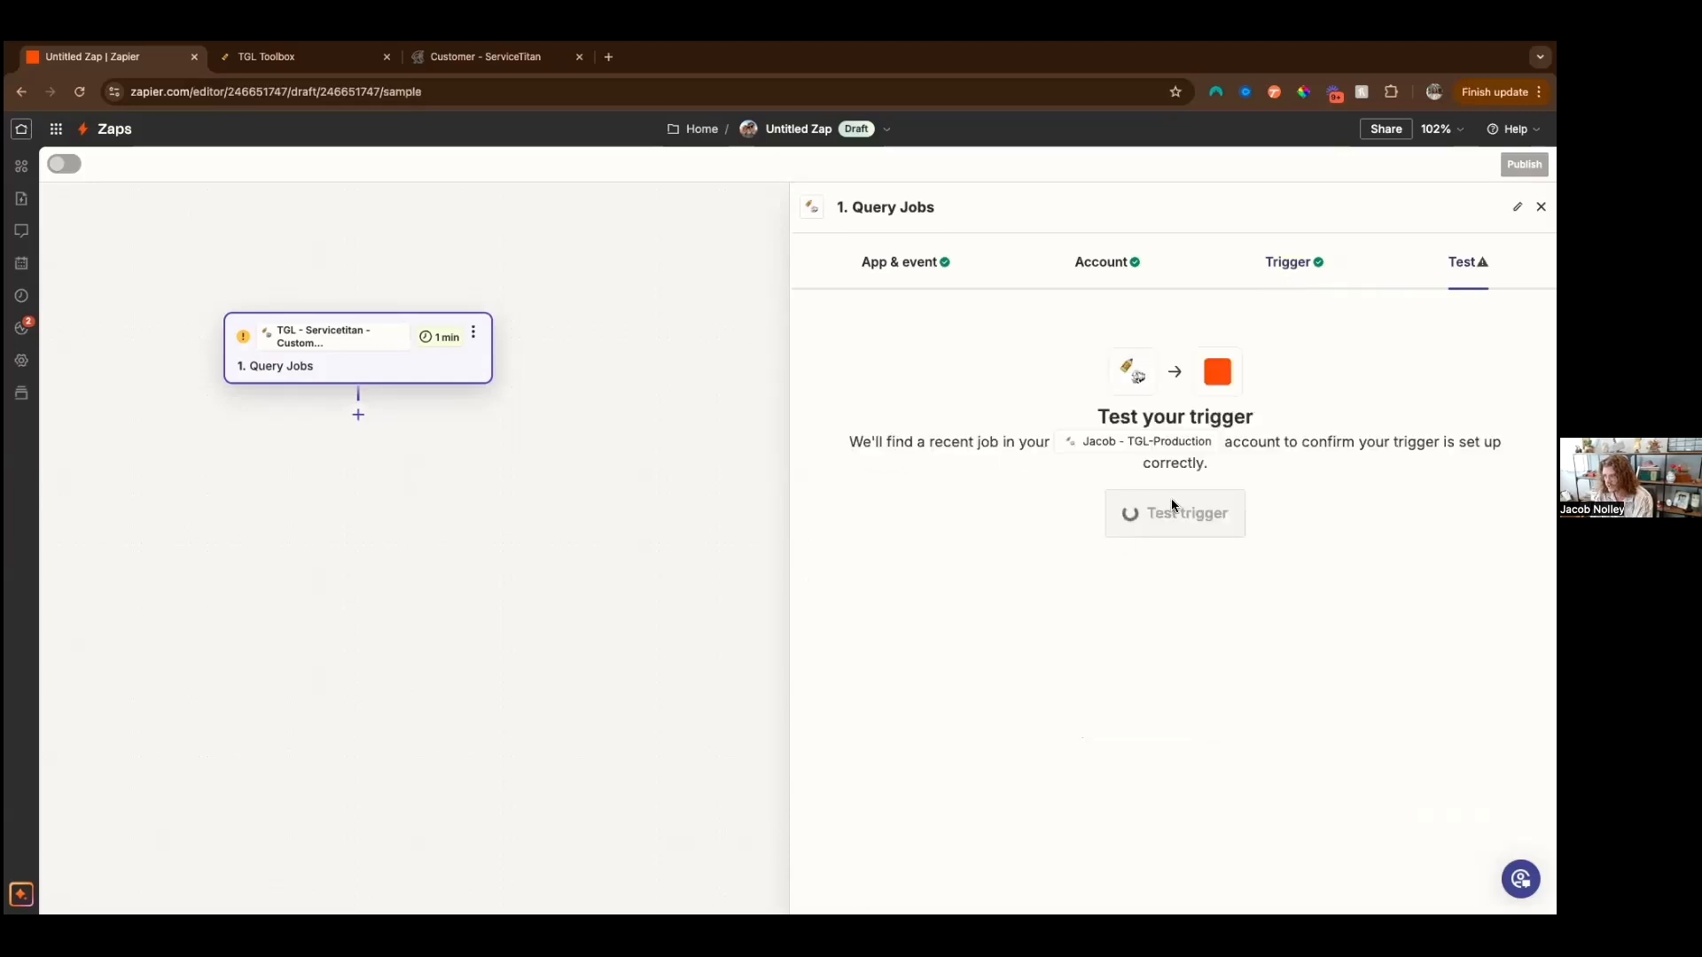
{"action": "left_click", "coordinate": [1201, 516]}
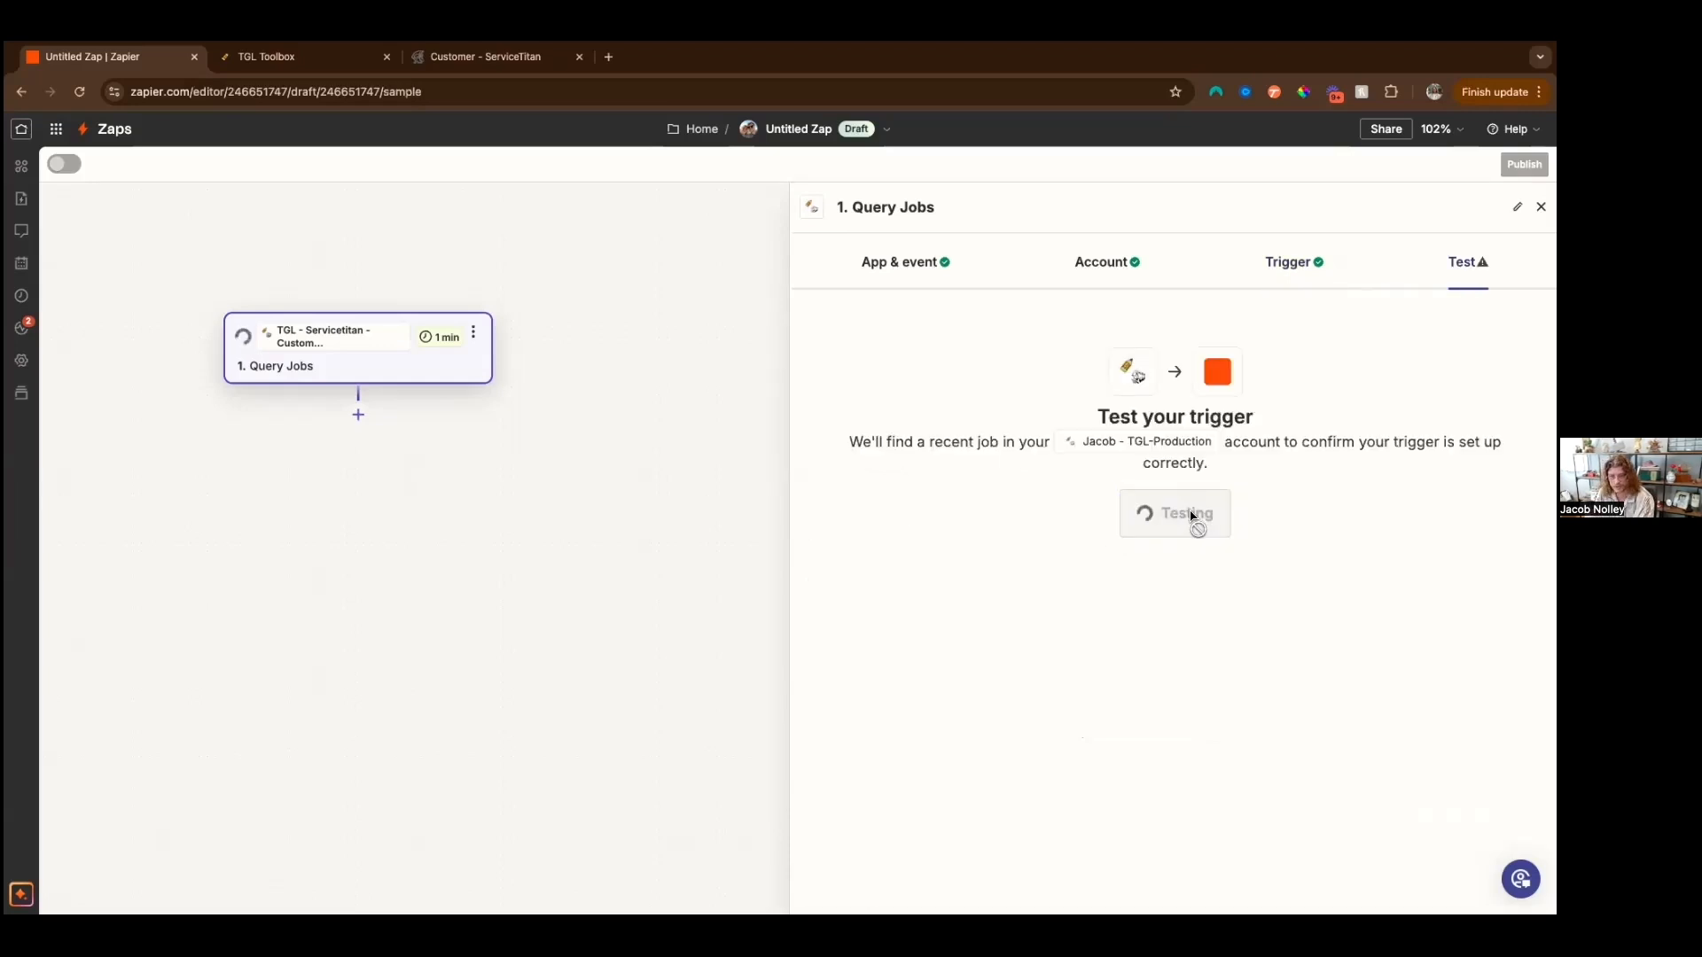
{"action": "left_click", "coordinate": [865, 880]}
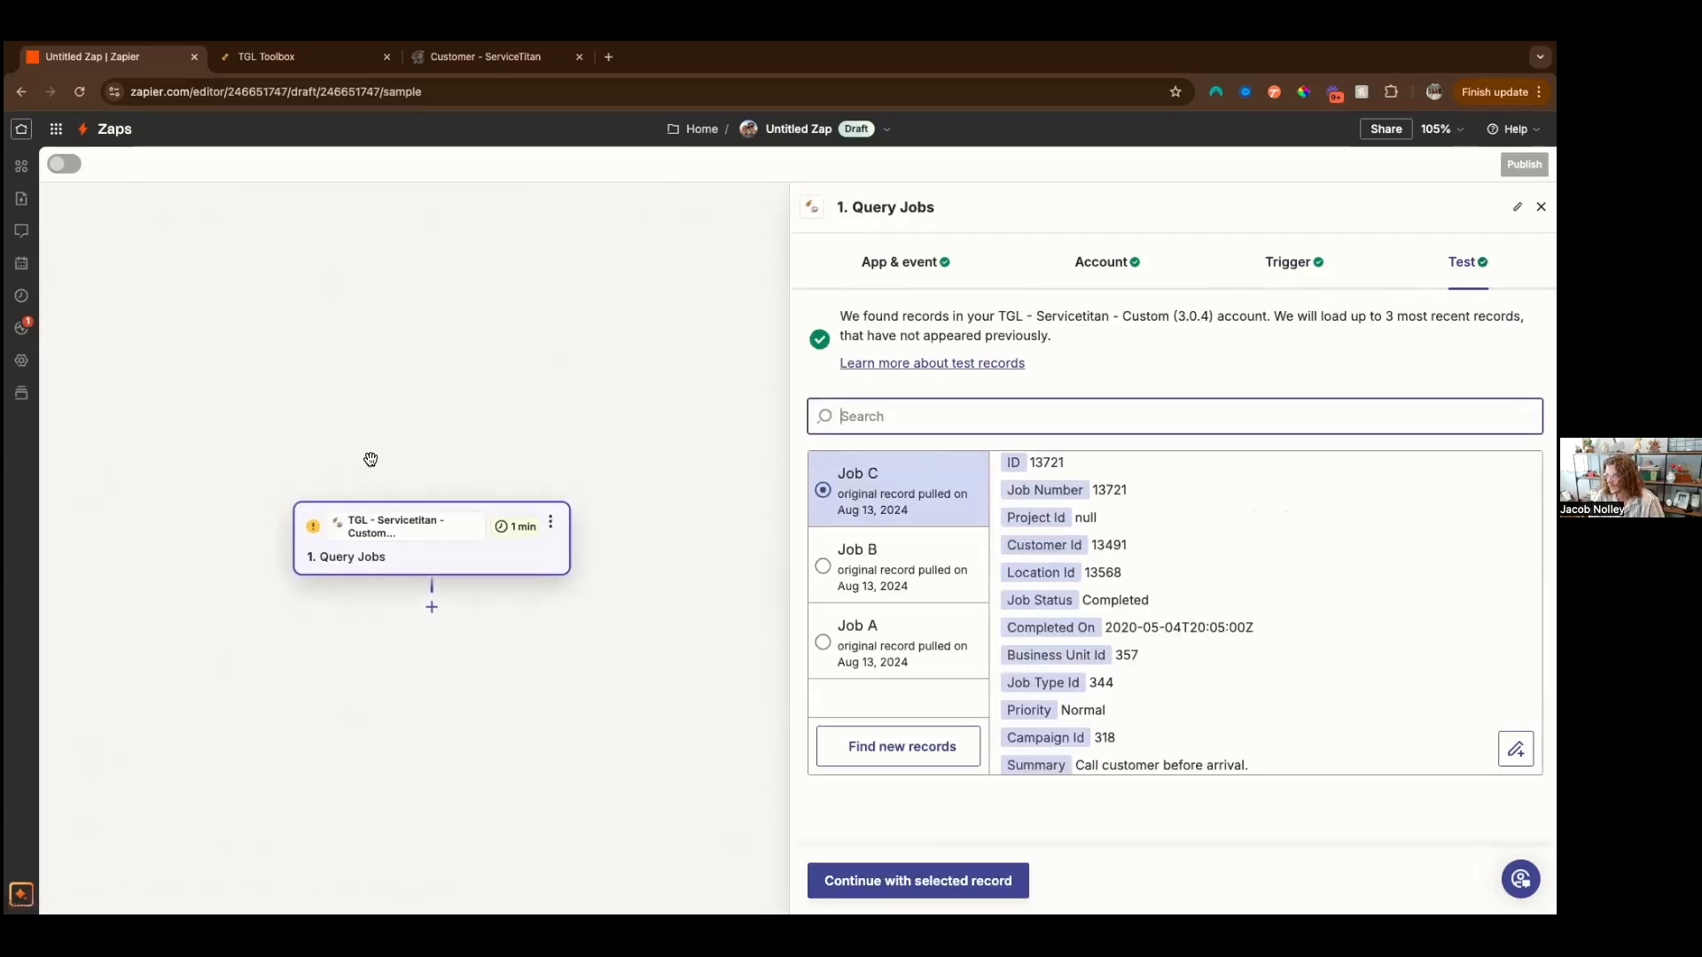
Step: Examine the Job C test record's location address fields, including the latitude and longitude
{"action": "scroll", "coordinate": [1108, 597], "scroll_direction": "down", "scroll_amount": 15}
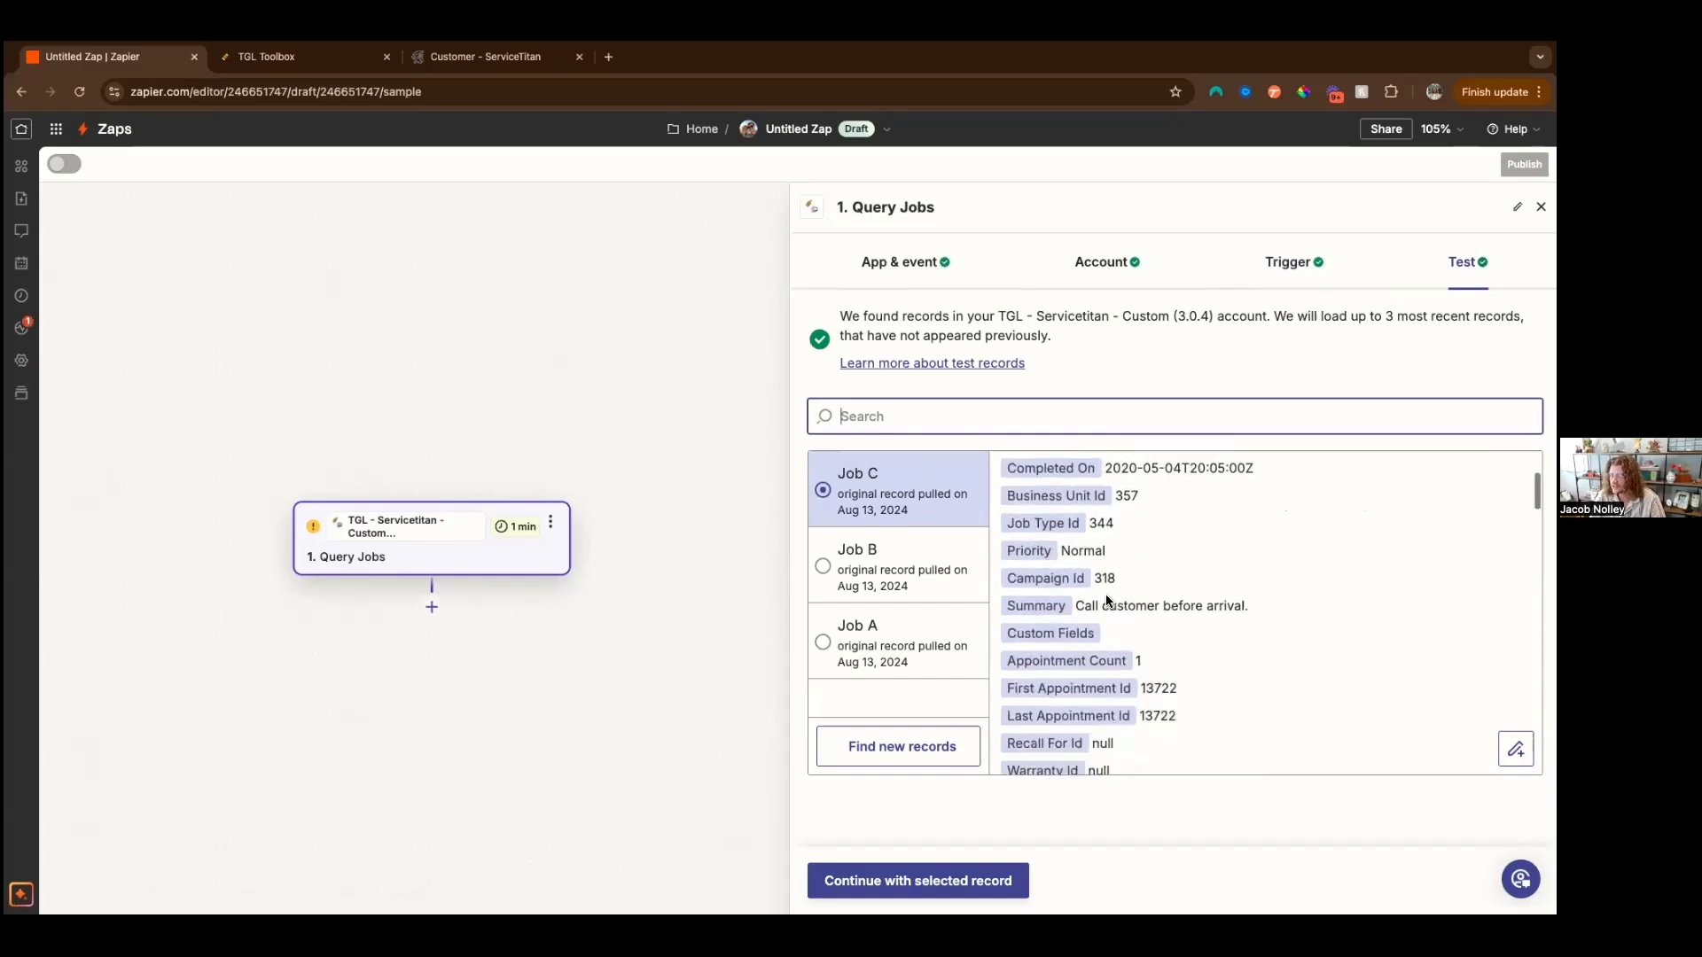
{"action": "scroll", "coordinate": [1107, 598], "scroll_direction": "down", "scroll_amount": 15}
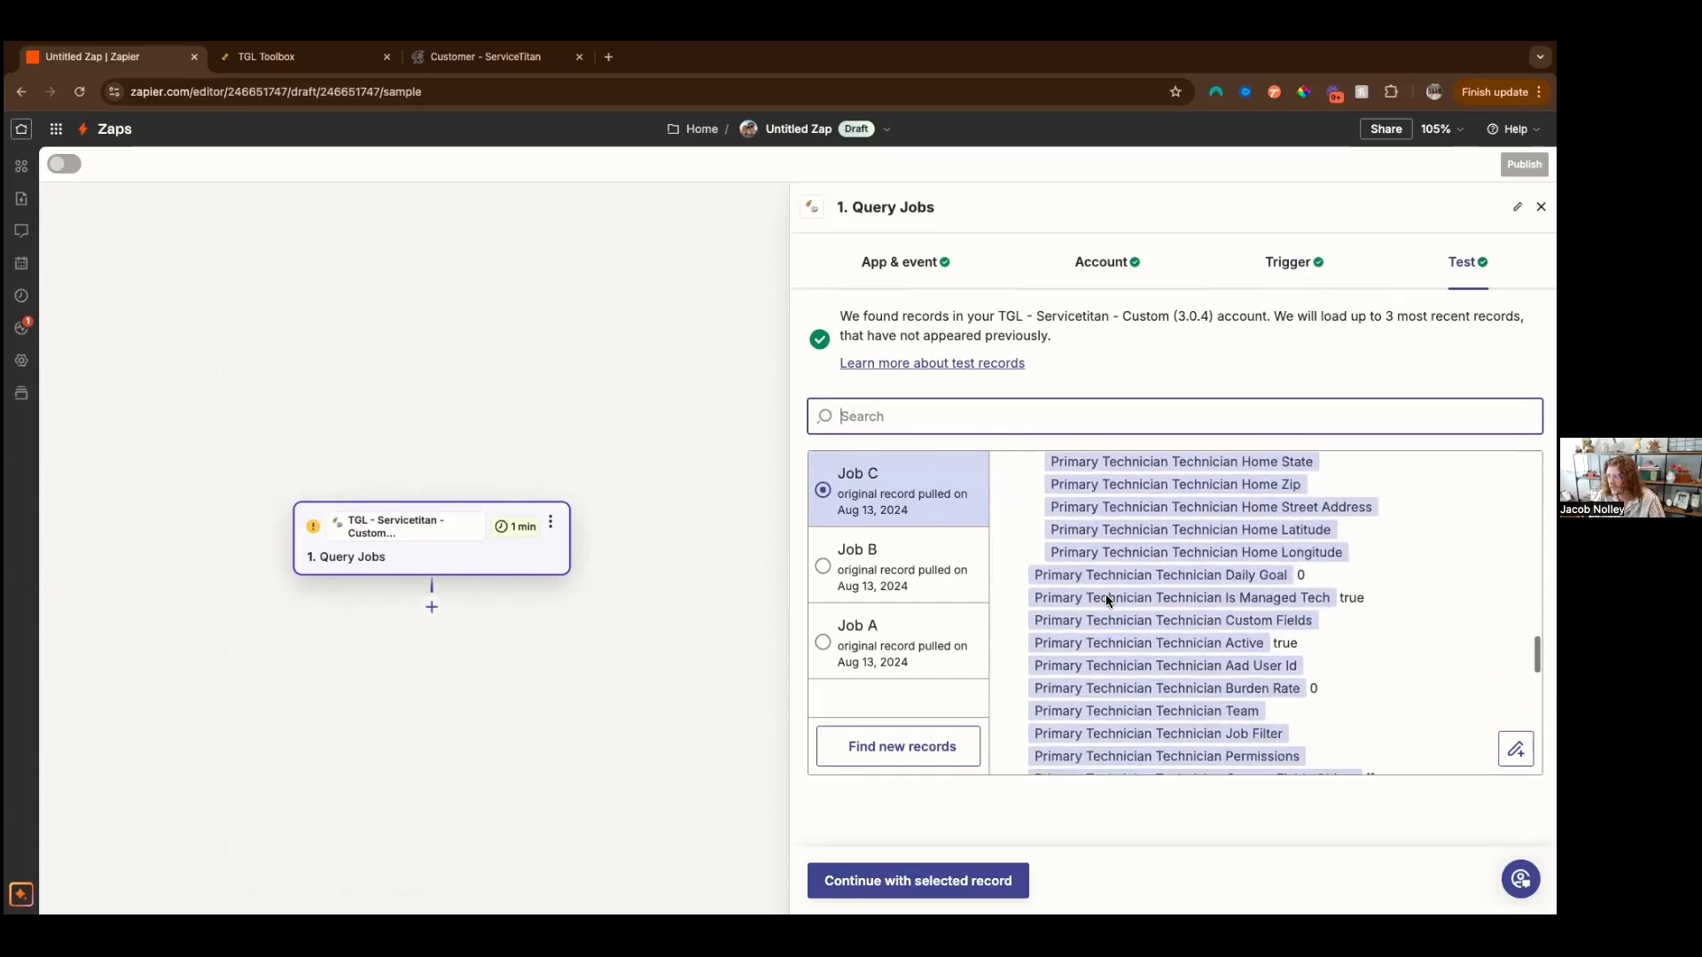
{"action": "scroll", "coordinate": [1107, 596], "scroll_direction": "down", "scroll_amount": 15}
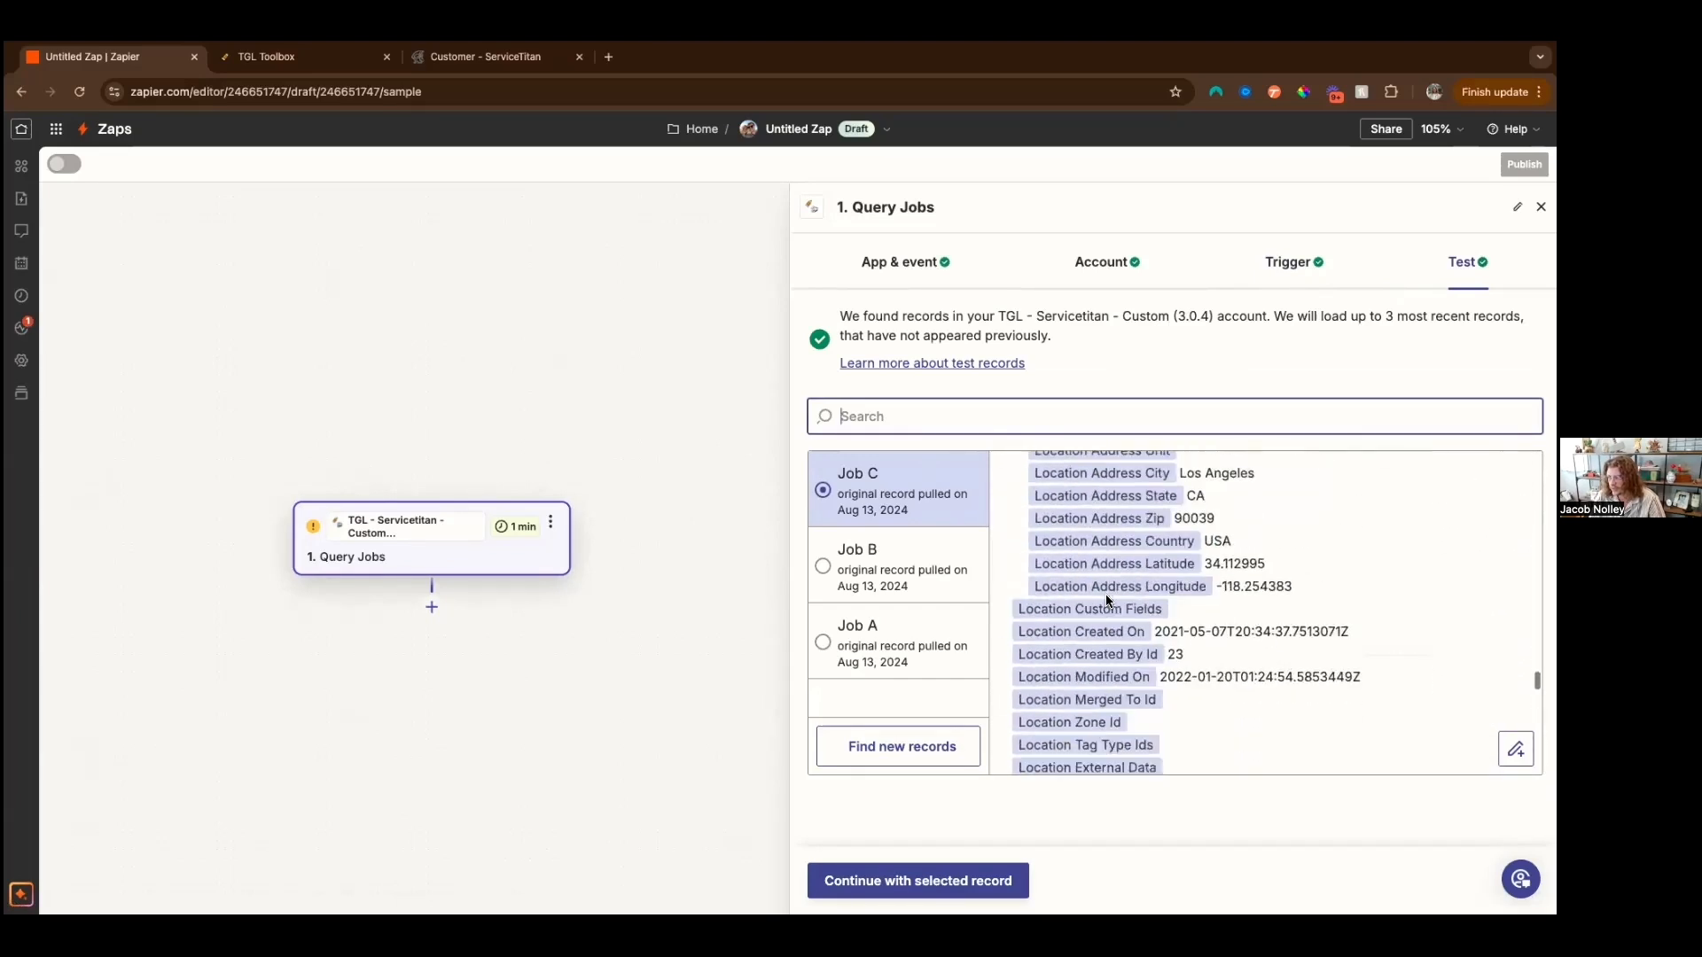
{"action": "scroll", "coordinate": [1106, 596], "scroll_direction": "up", "scroll_amount": 3}
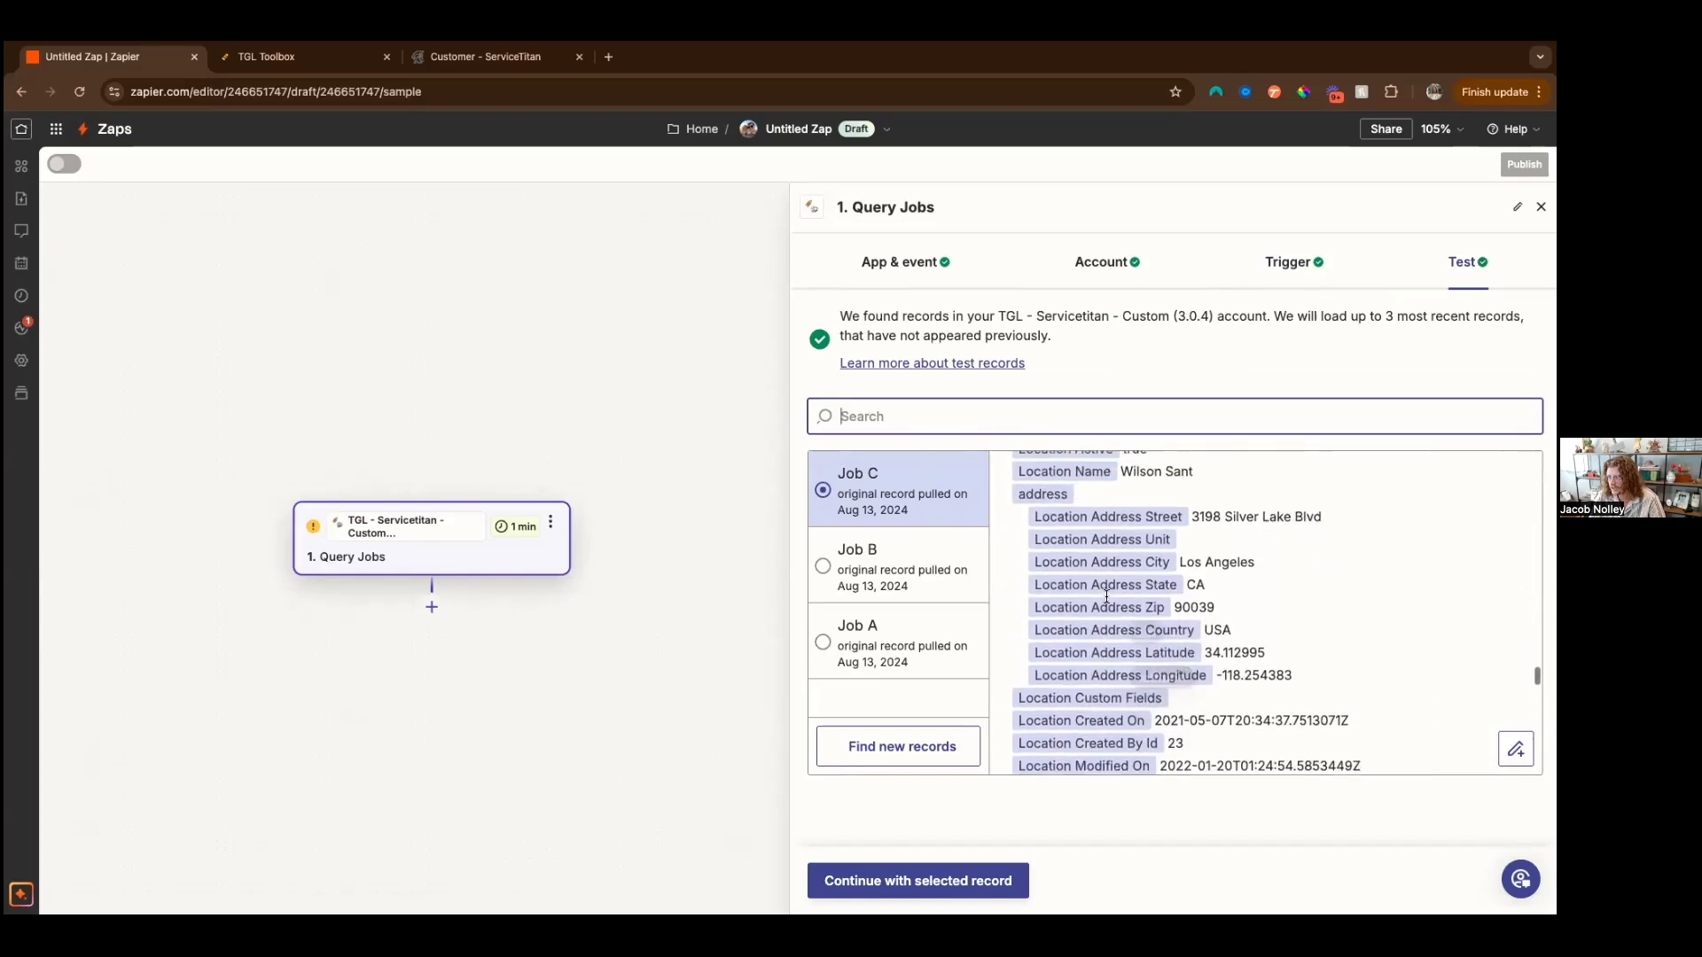
{"action": "left_click_drag", "start_coordinate": [1294, 683], "coordinate": [1024, 512]}
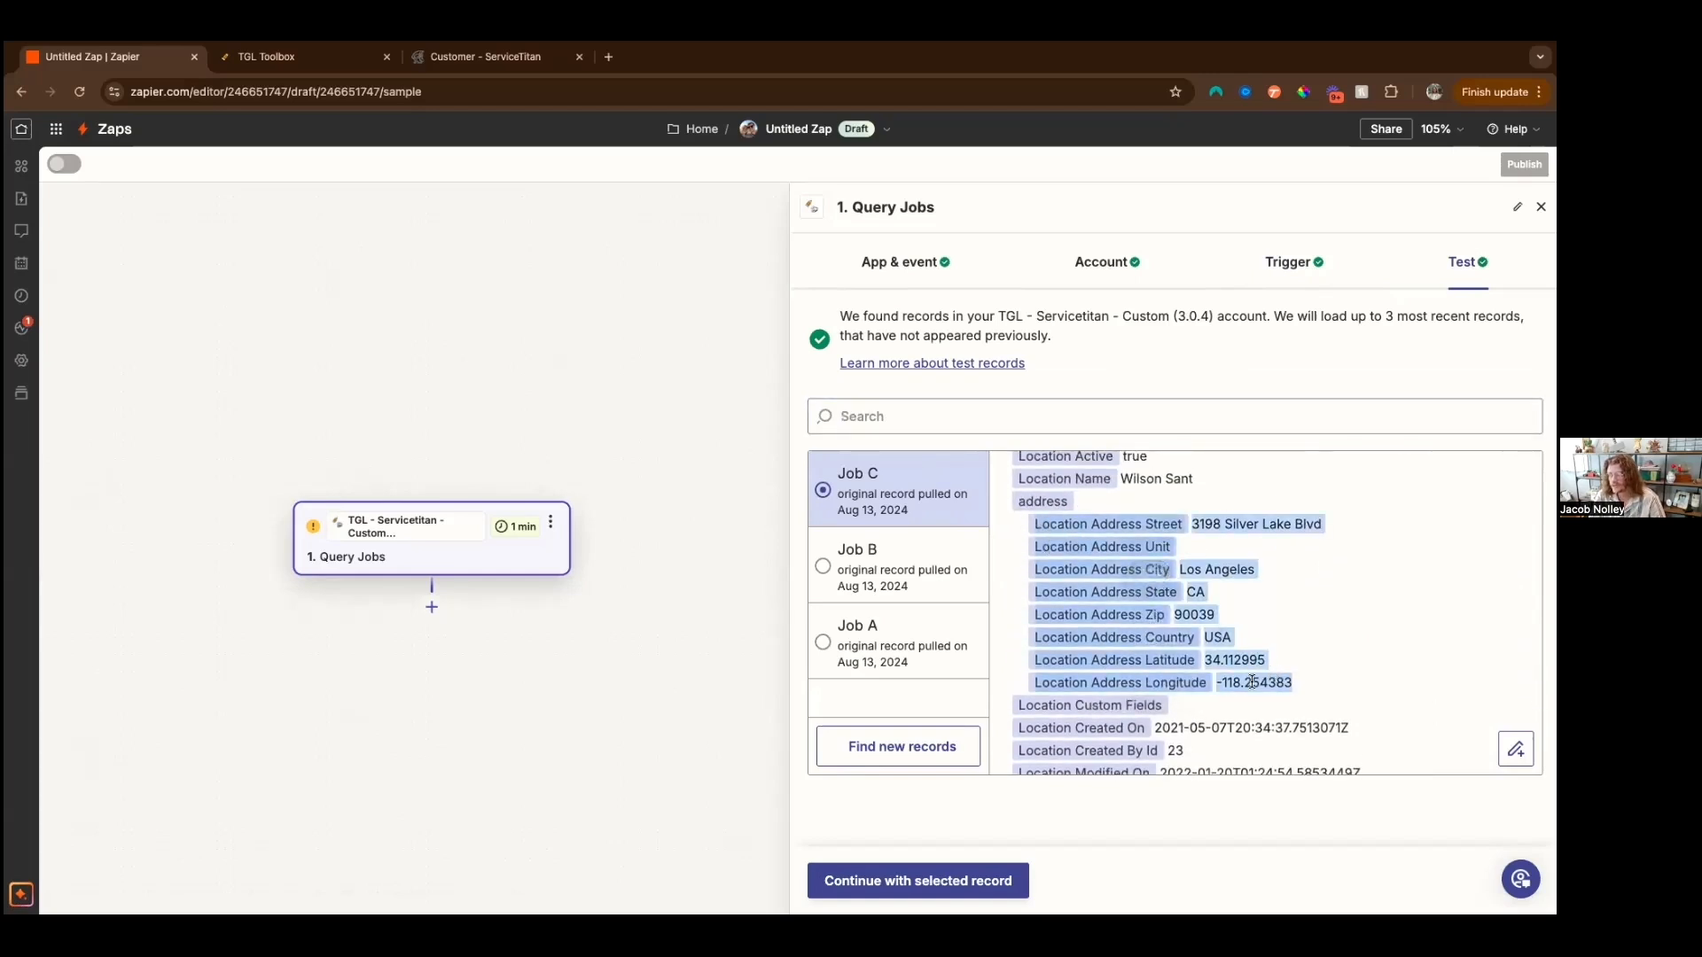
{"action": "left_click", "coordinate": [1205, 656]}
{"action": "left_click_drag", "start_coordinate": [1205, 656], "coordinate": [1300, 681]}
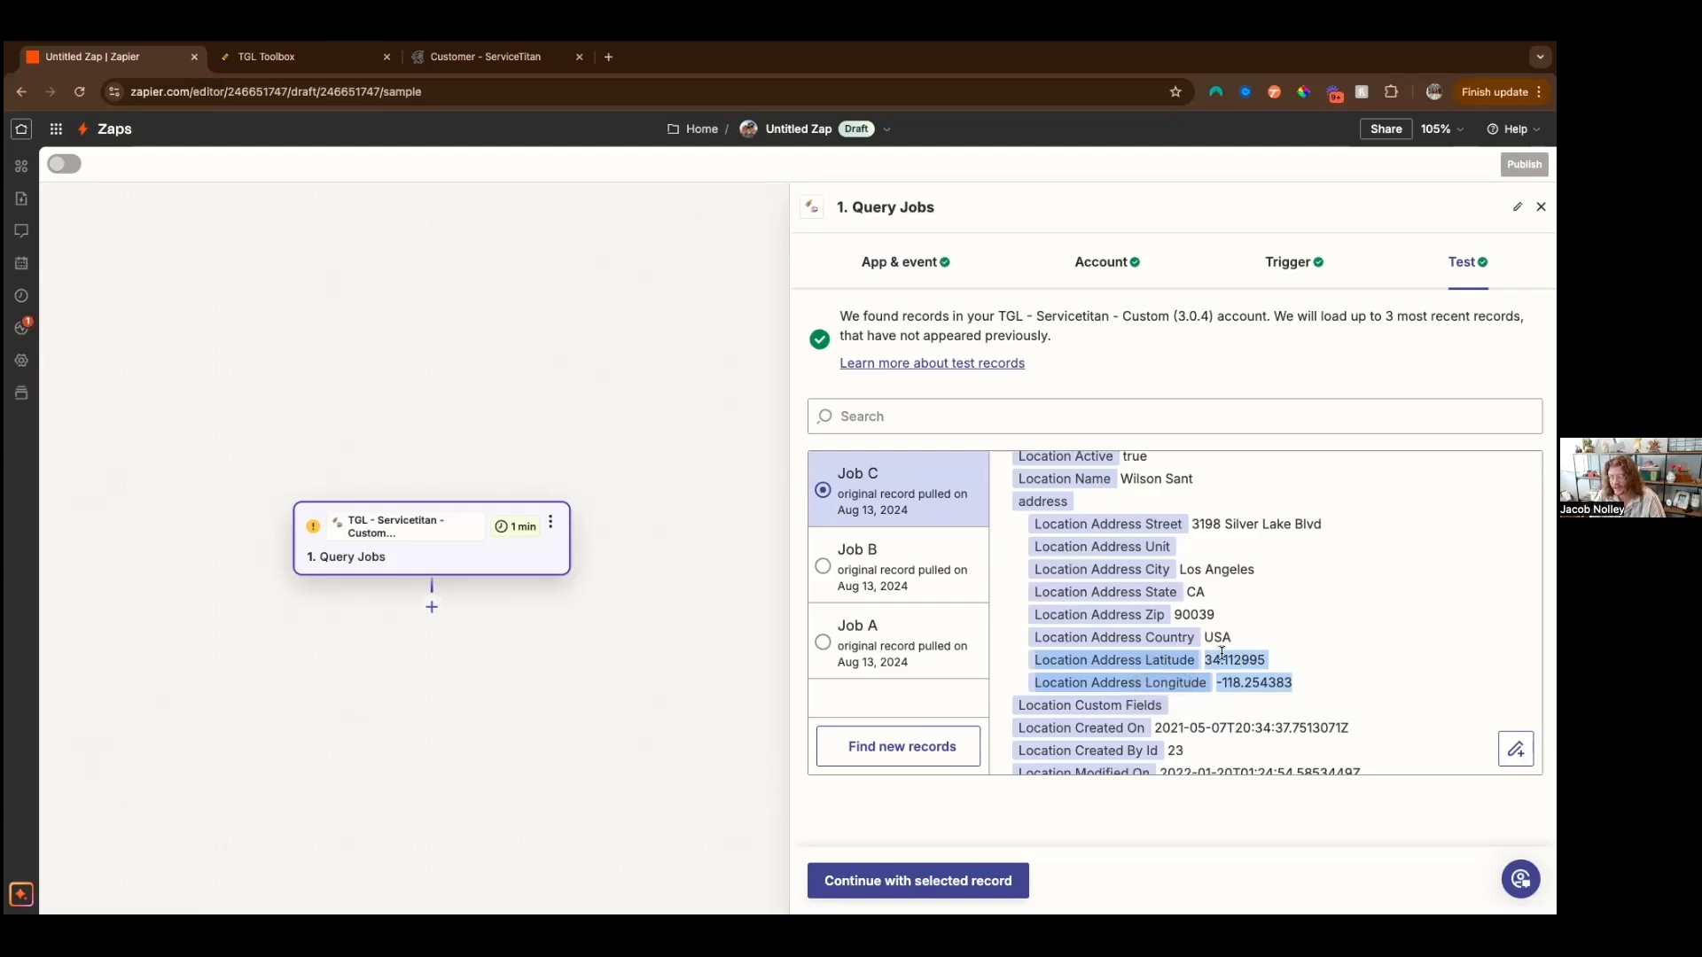
{"action": "left_click_drag", "start_coordinate": [1302, 684], "coordinate": [1024, 531]}
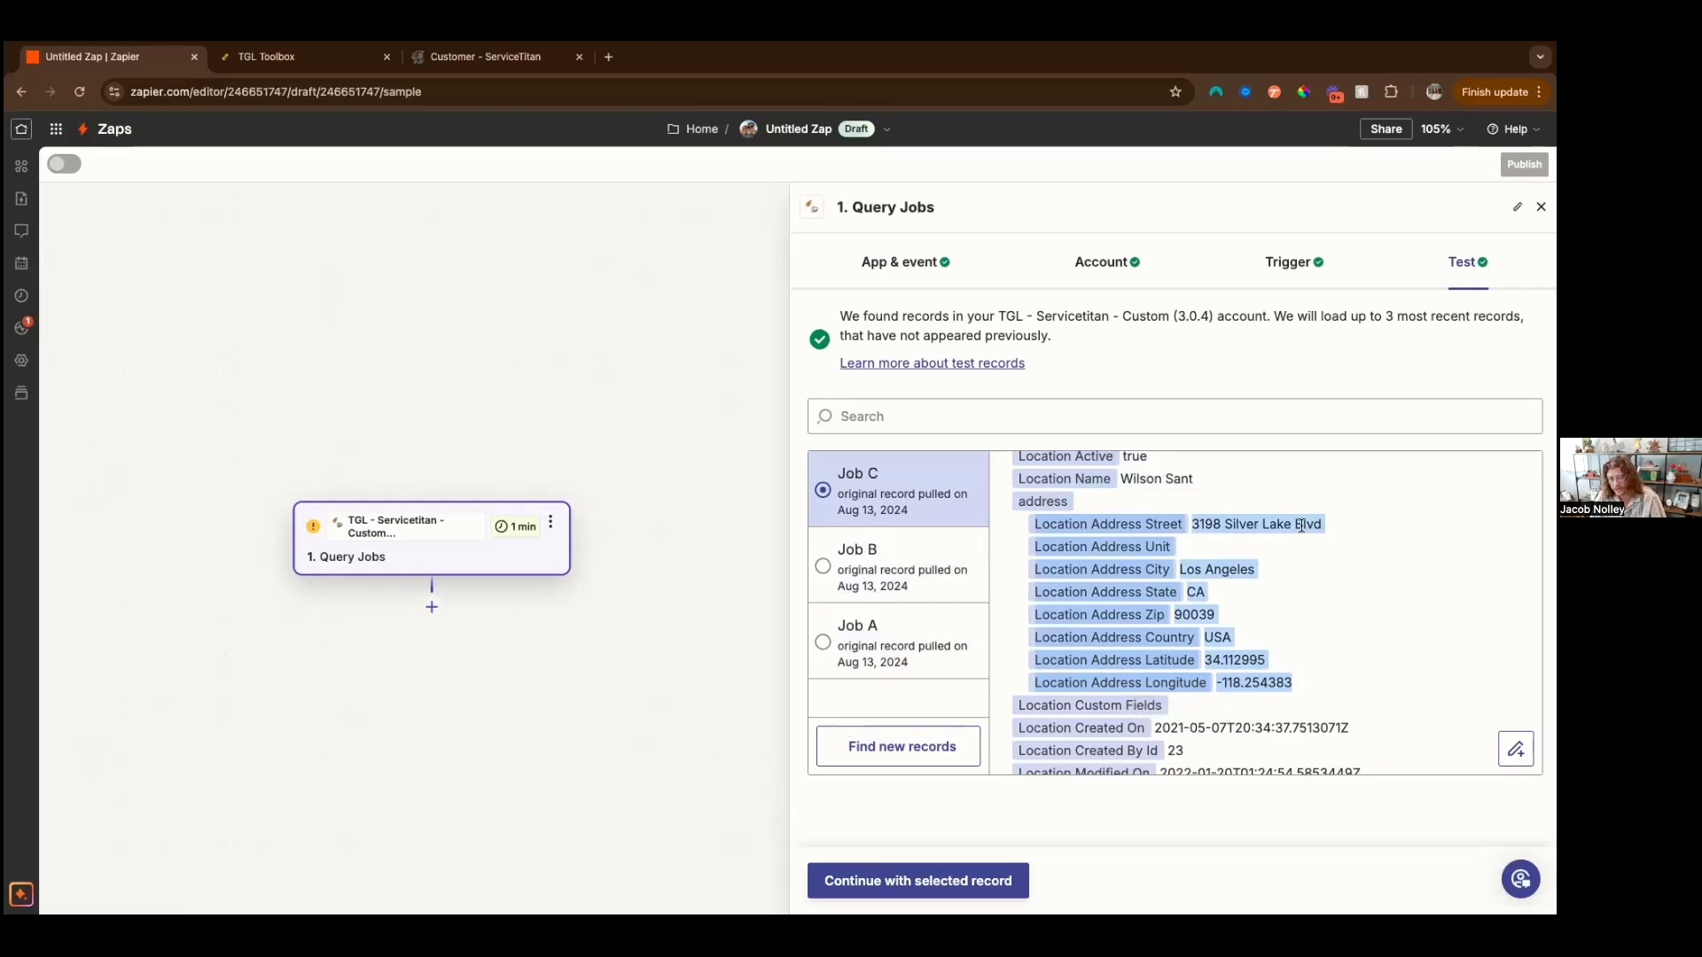
{"action": "left_click", "coordinate": [1170, 527]}
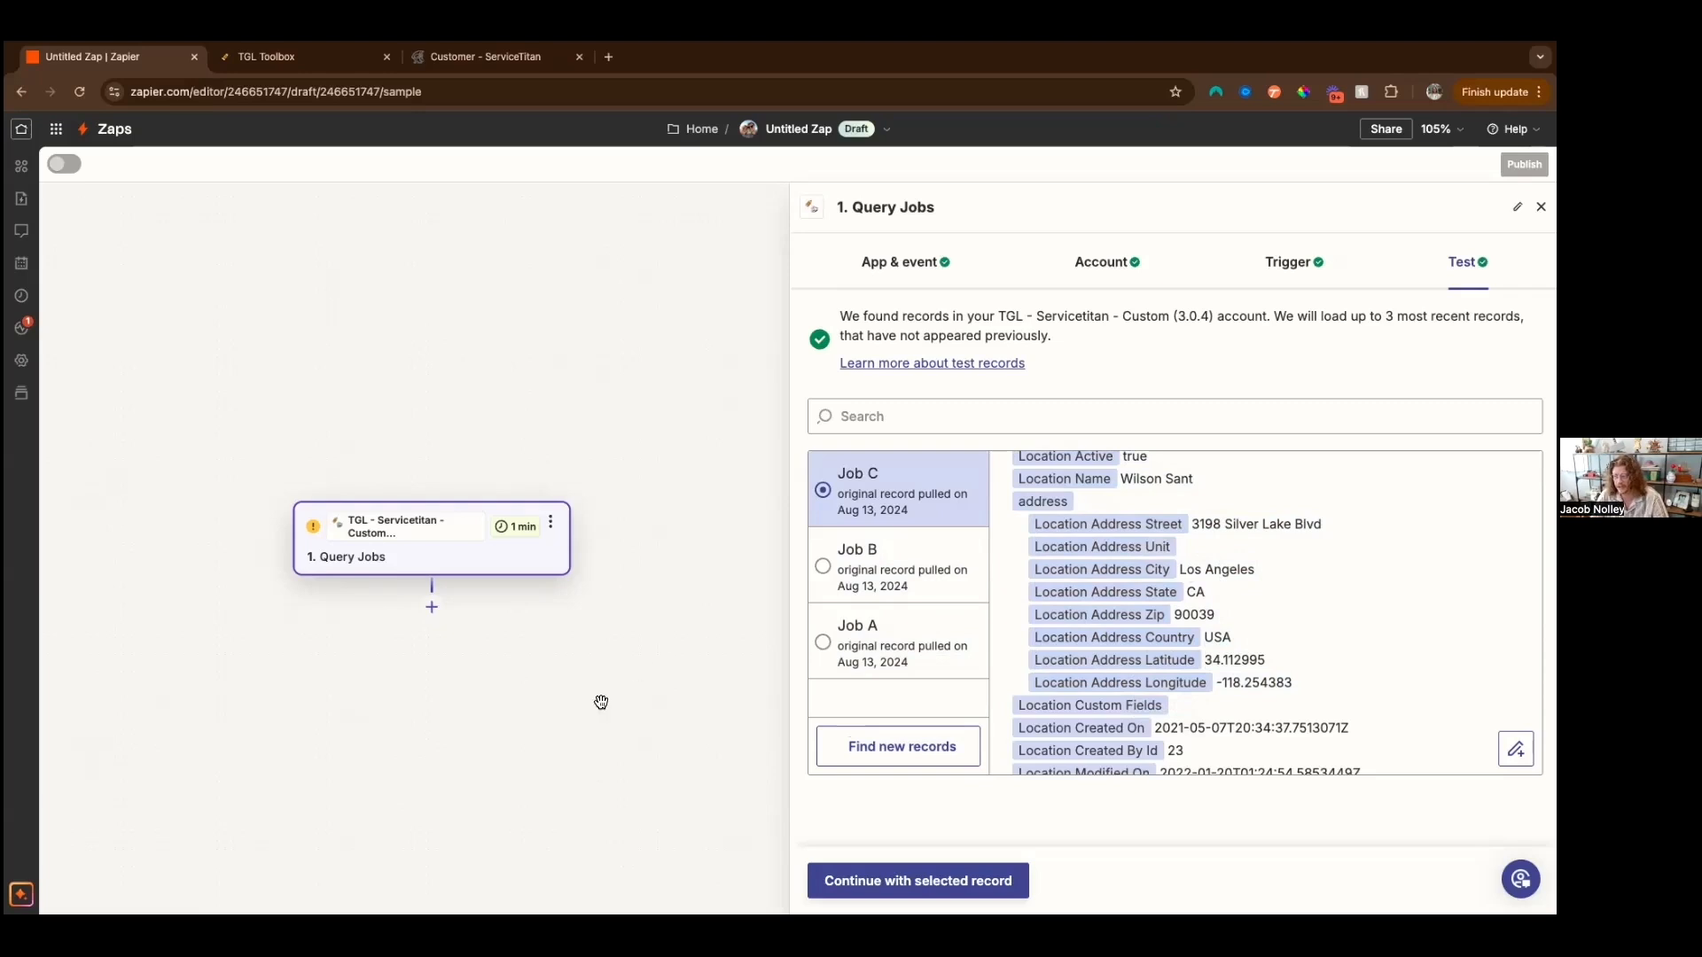
Step: Add an action step after Query Jobs using The Graphite Lab Toolbox (2.3.0) app
{"action": "right_click", "coordinate": [430, 613]}
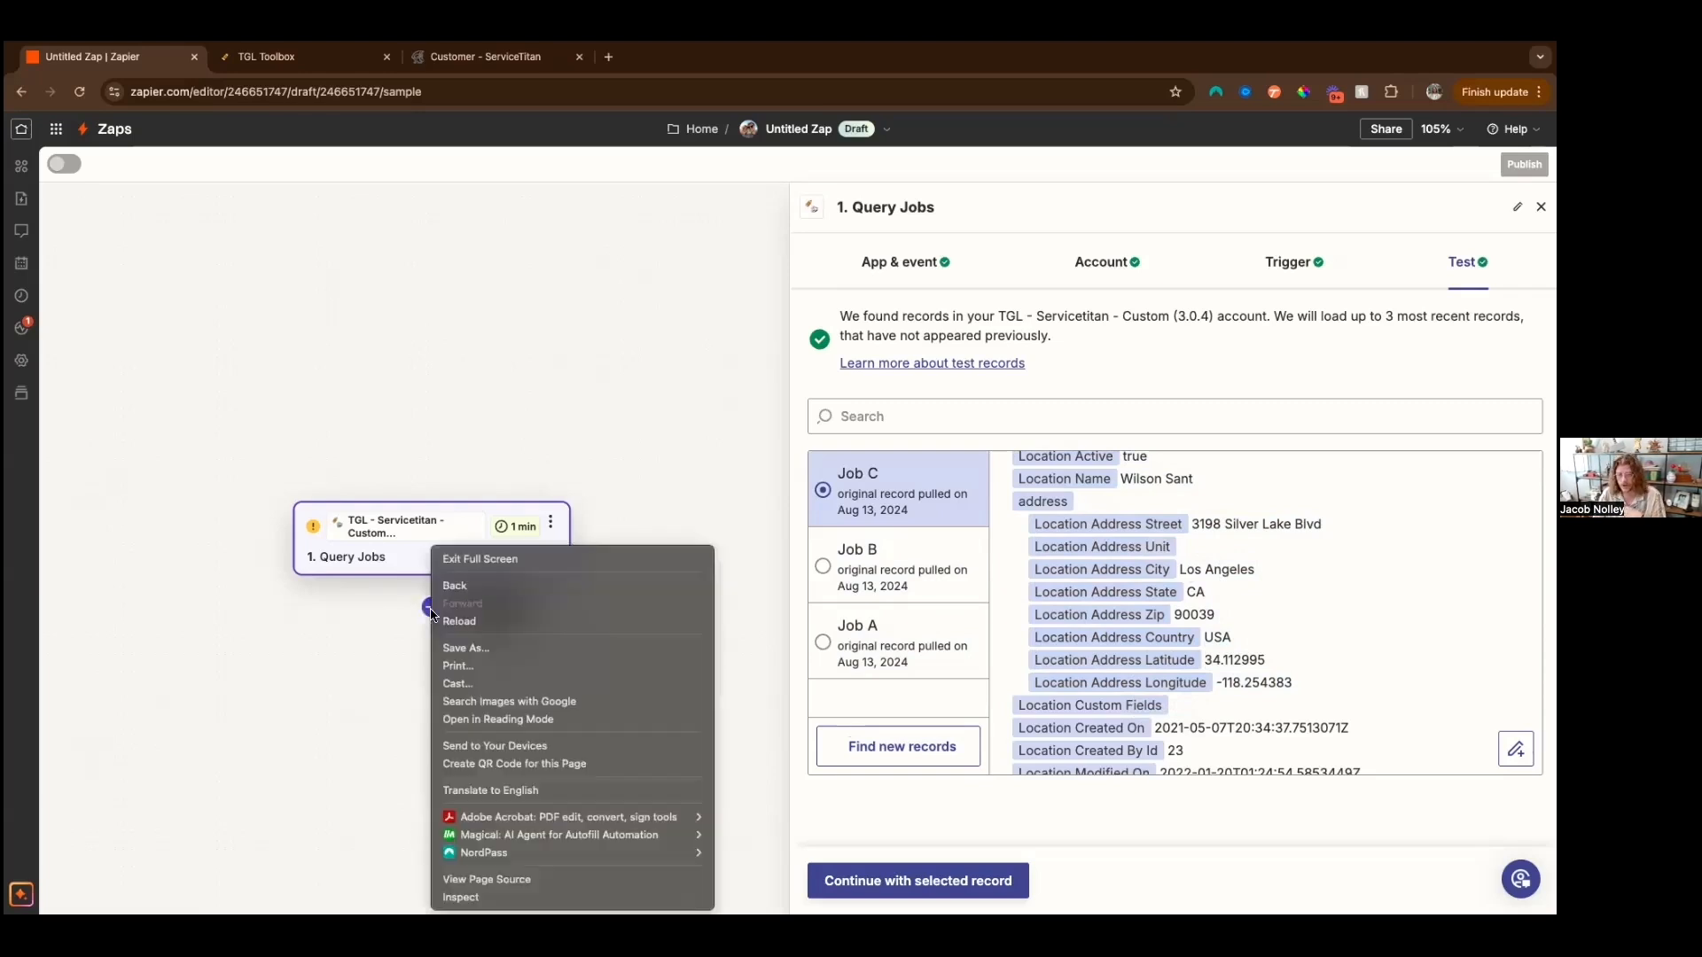
{"action": "key", "text": "Escape"}
{"action": "left_click", "coordinate": [430, 607]}
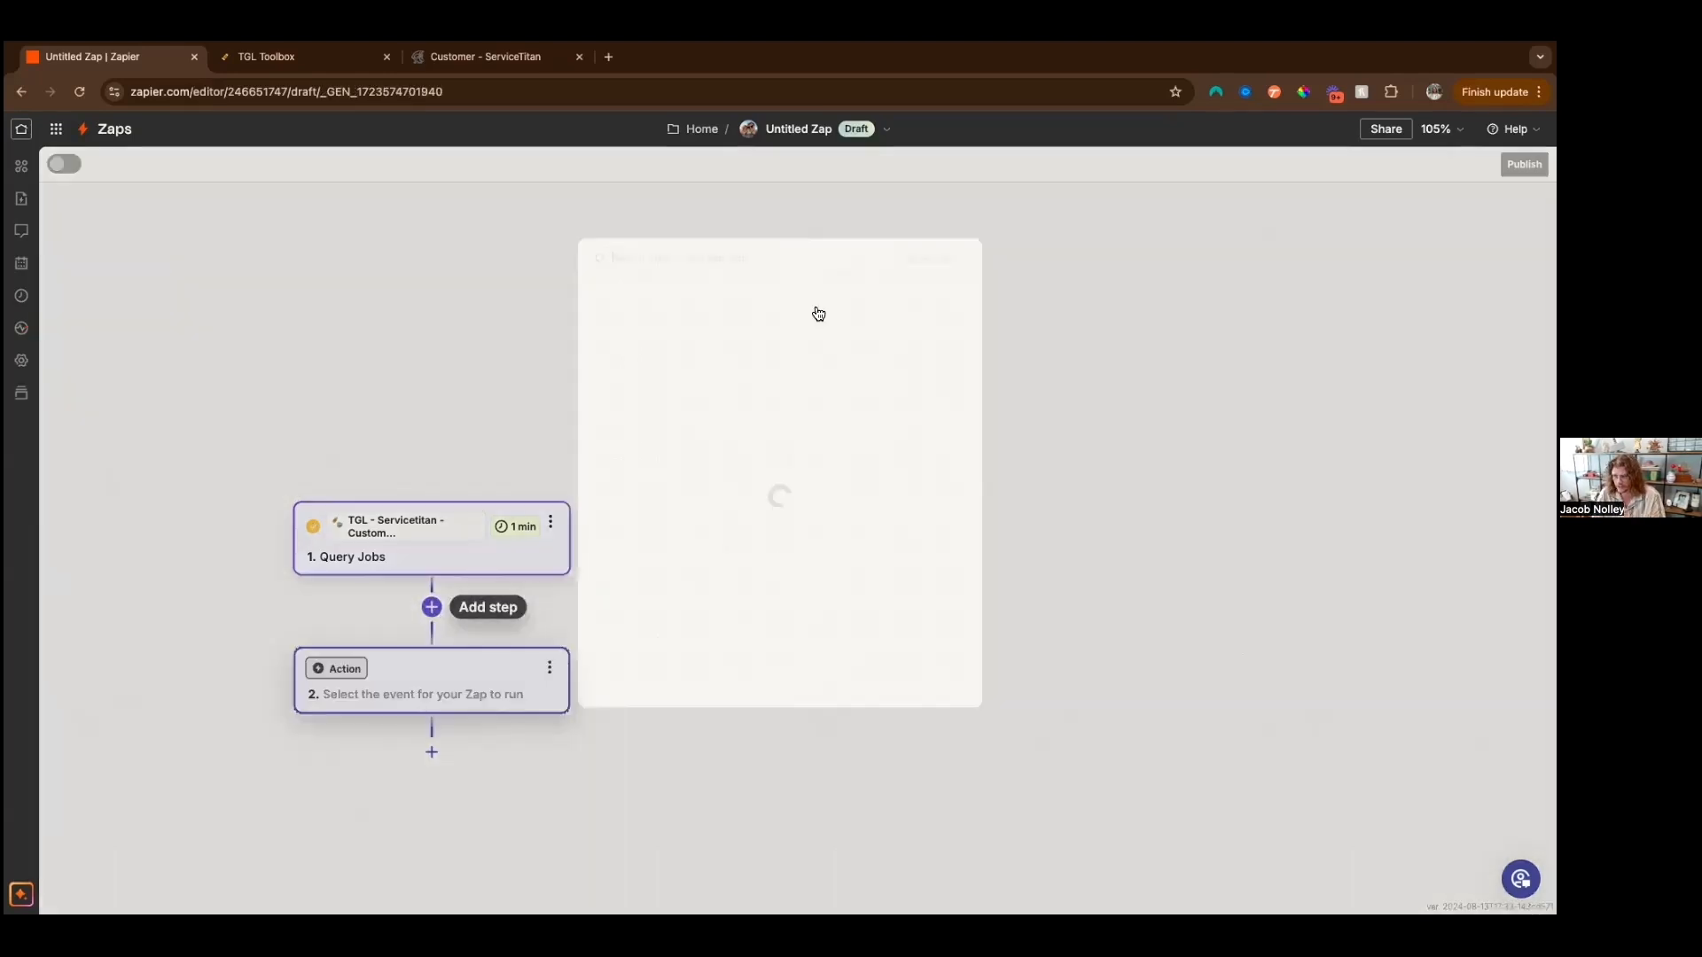
{"action": "type", "text": "tool"}
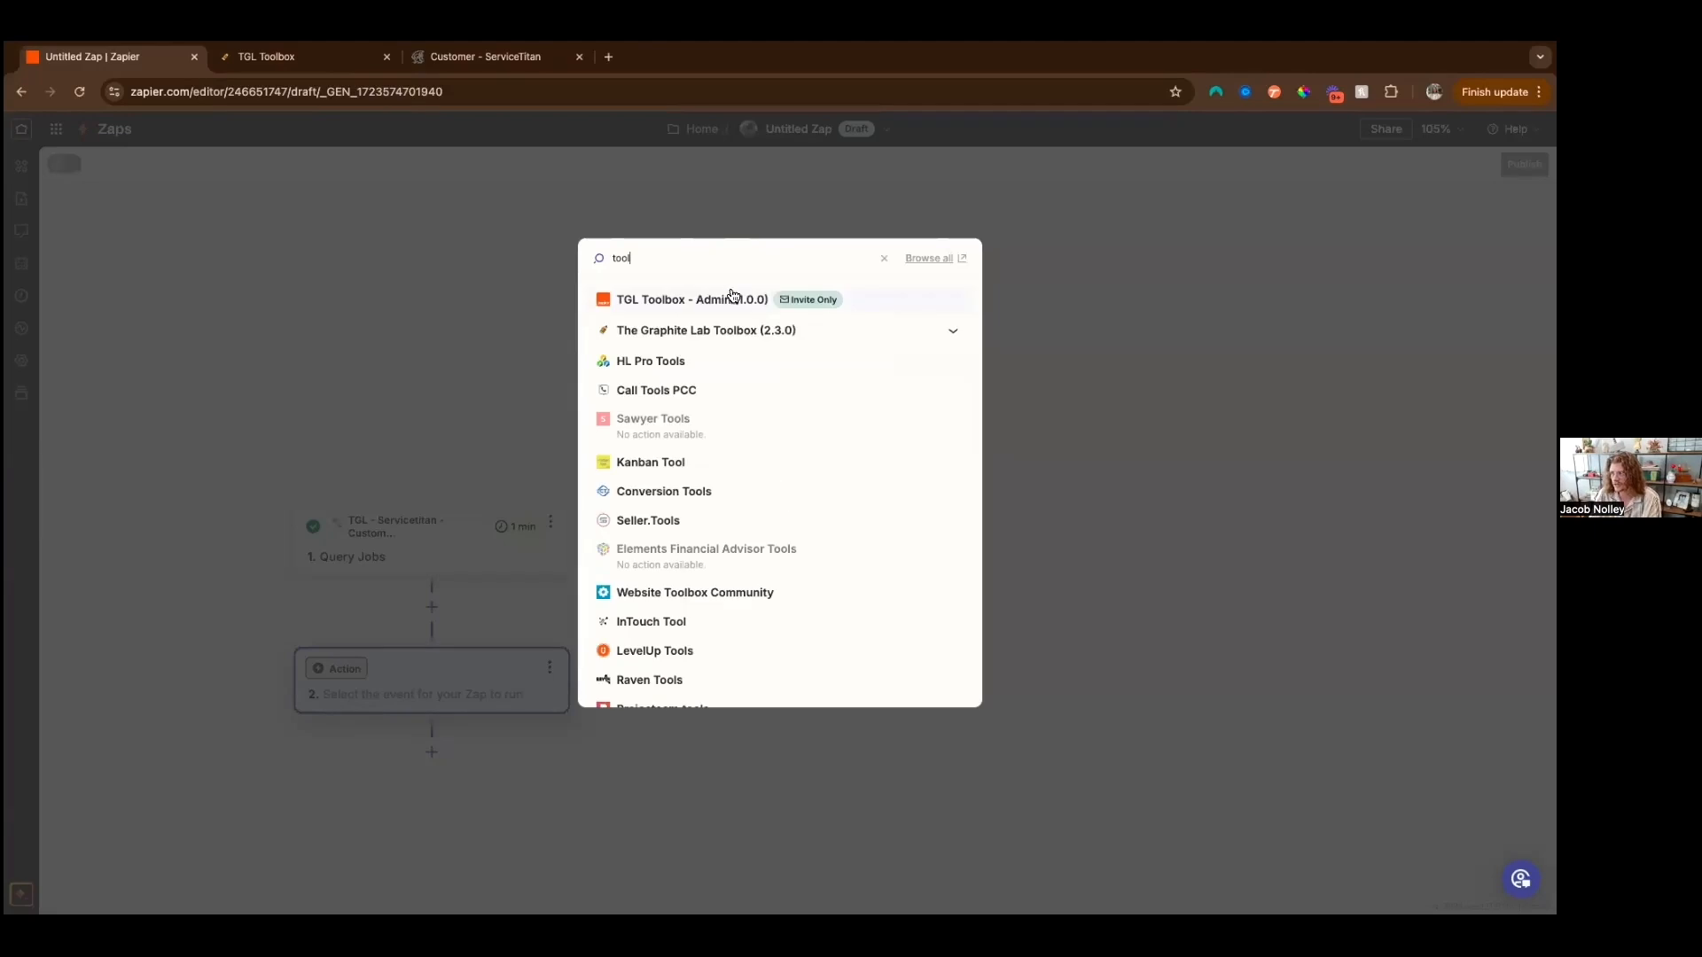
{"action": "left_click", "coordinate": [671, 337]}
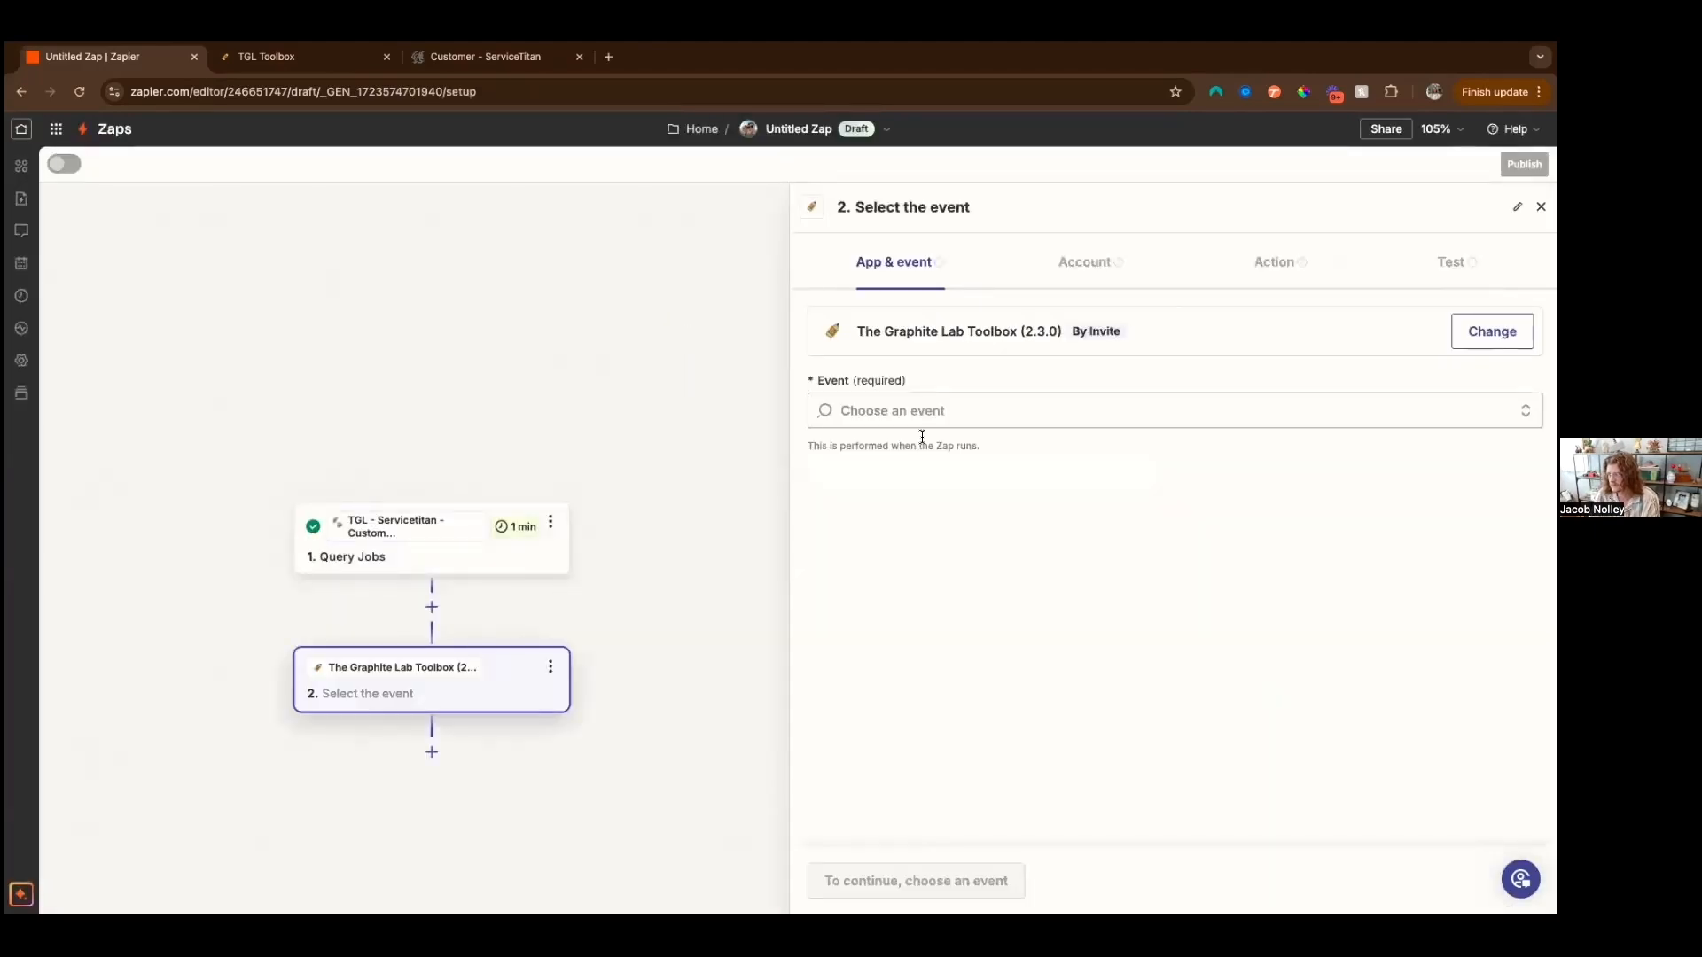
Step: Set the new action's event to Create Latitude and Longitude and use the existing Toolbox account that is used in 3 Zaps
{"action": "left_click", "coordinate": [920, 411]}
{"action": "type", "text": "lat"}
{"action": "left_click", "coordinate": [942, 485]}
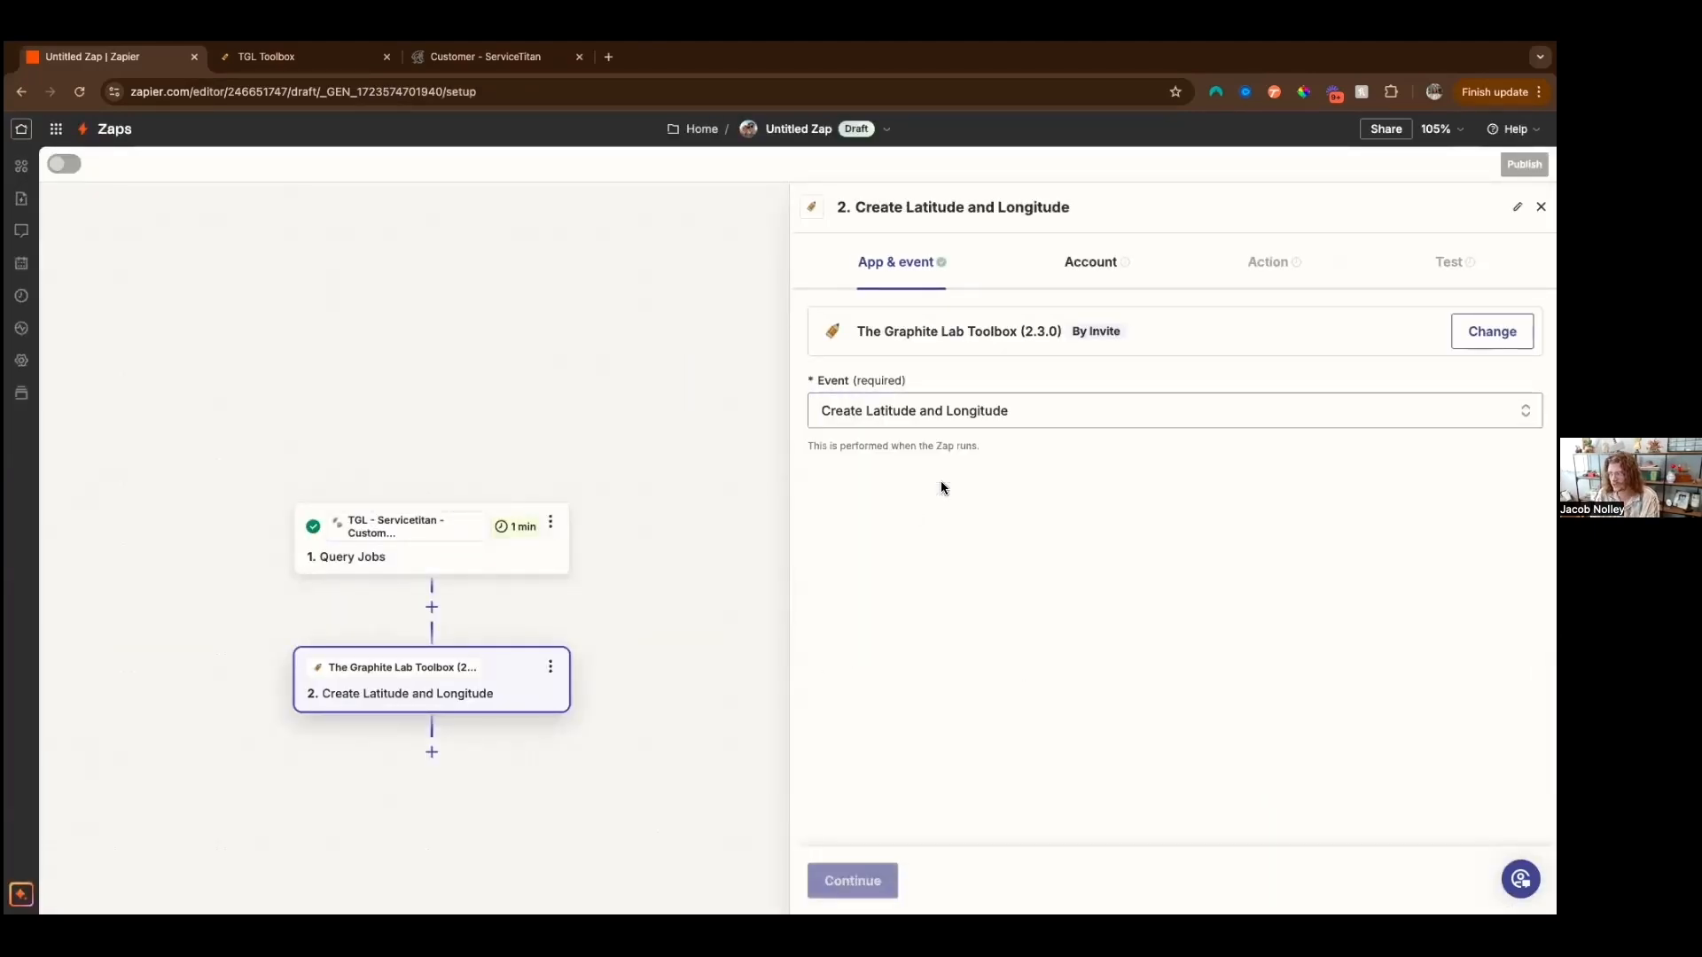
{"action": "left_click", "coordinate": [852, 881]}
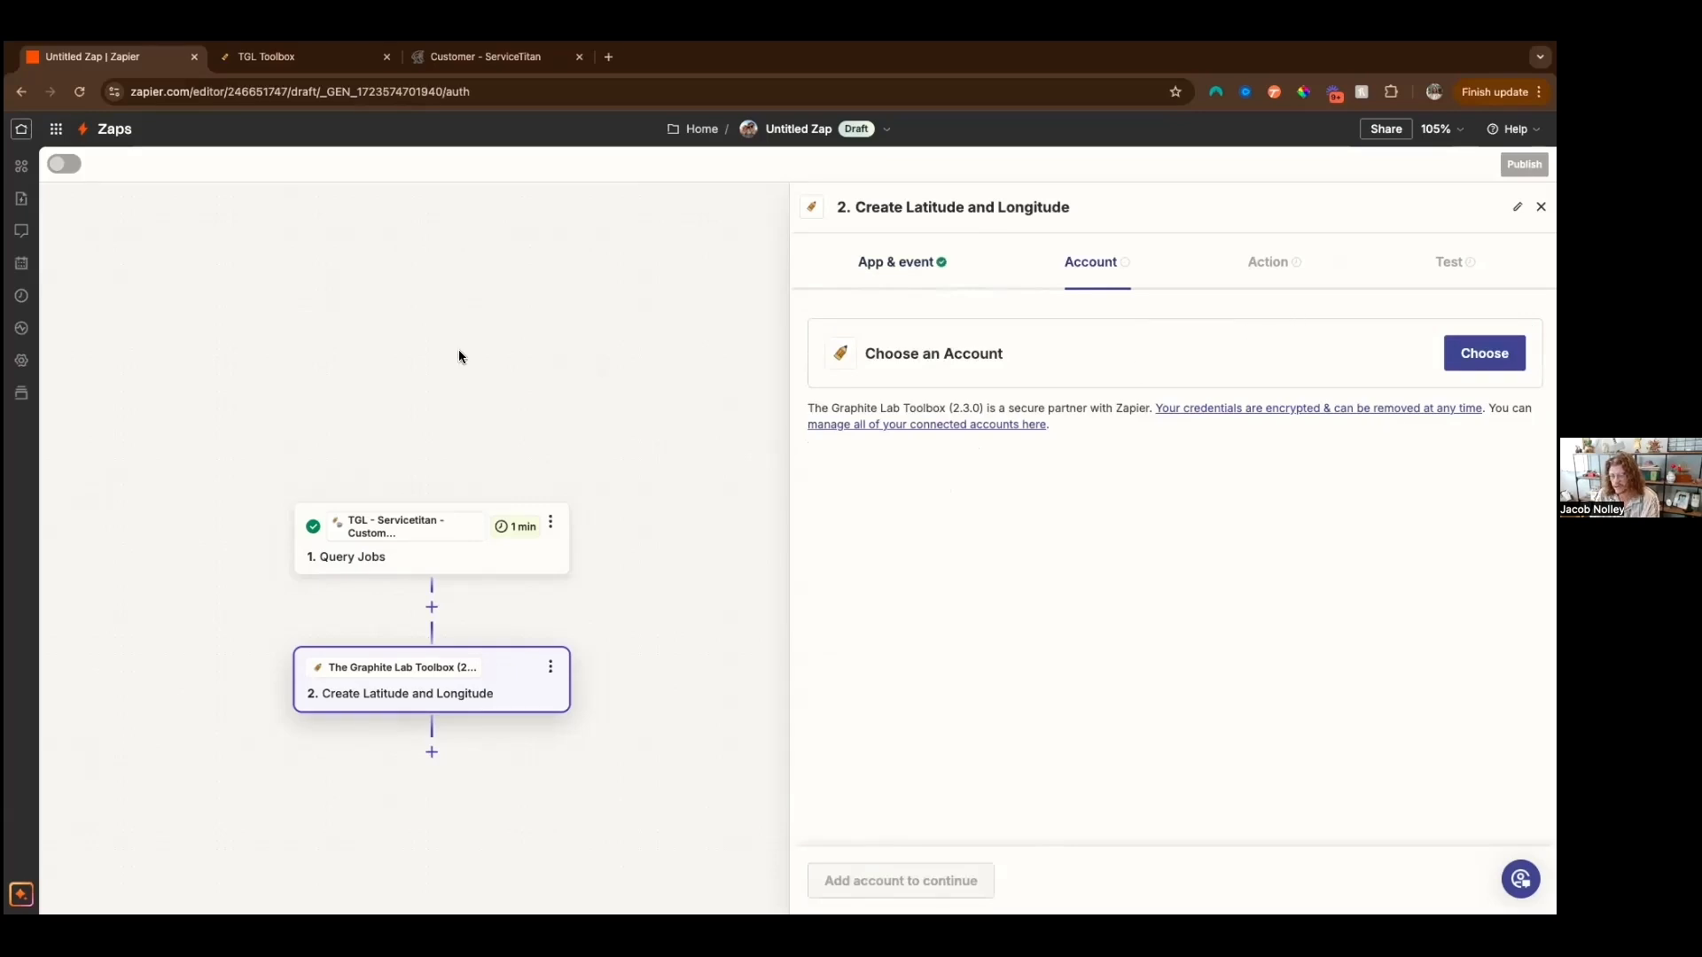
{"action": "left_click", "coordinate": [1485, 352]}
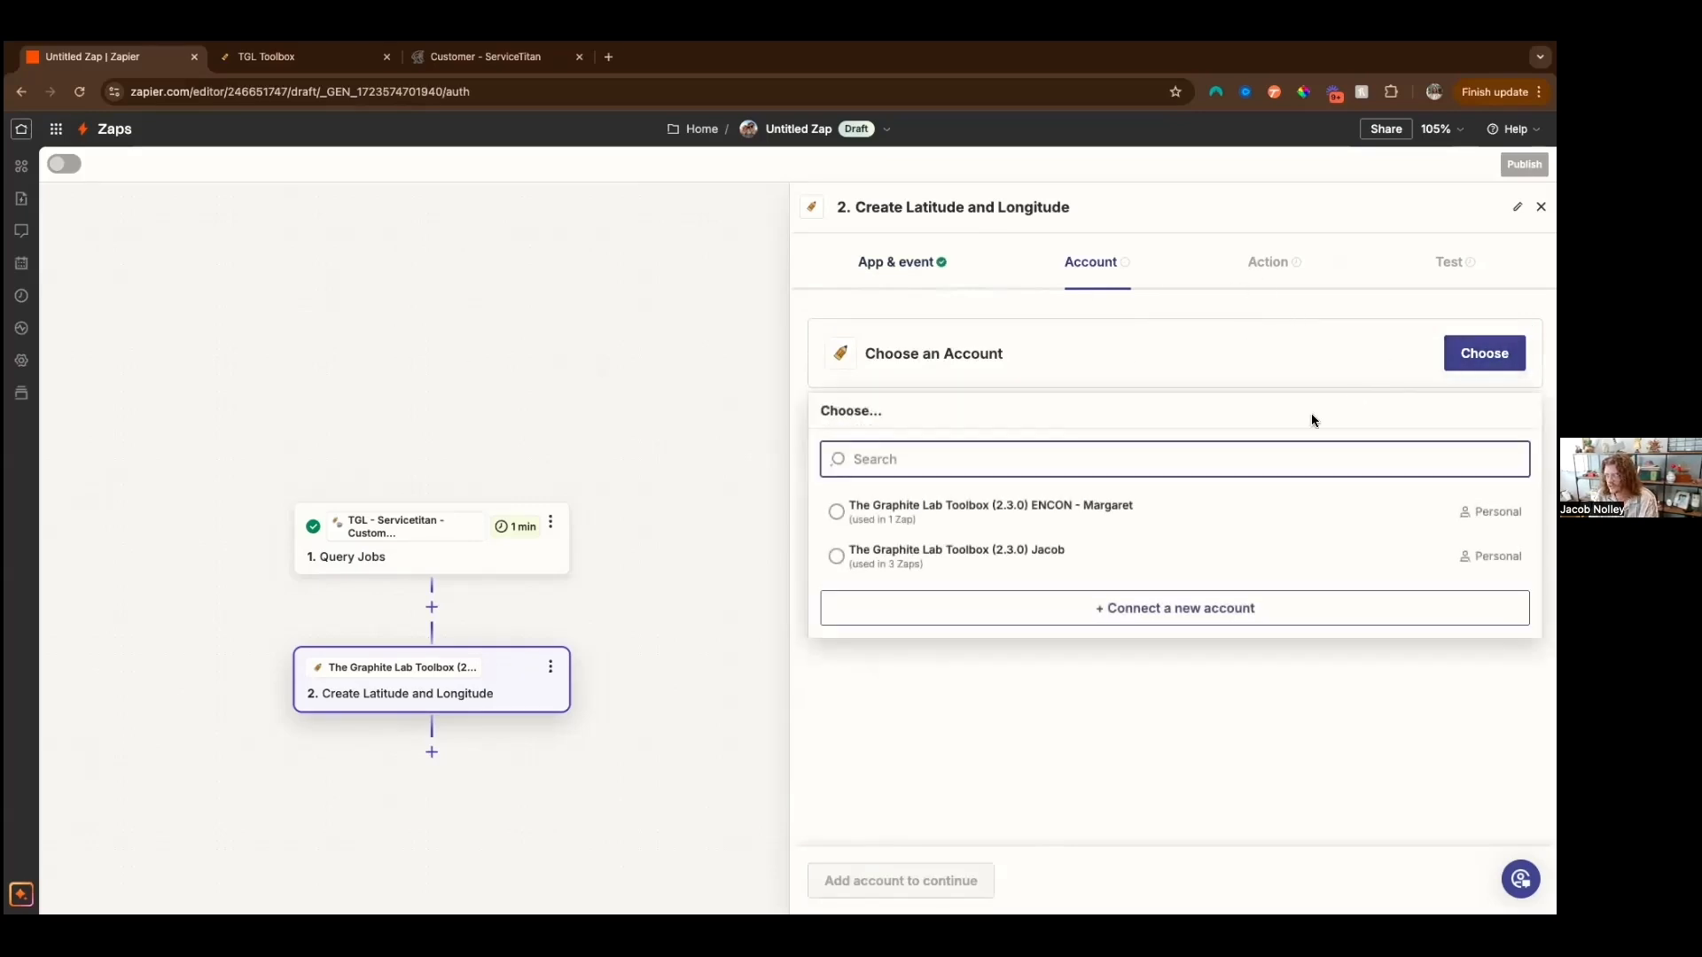
{"action": "left_click", "coordinate": [1018, 551]}
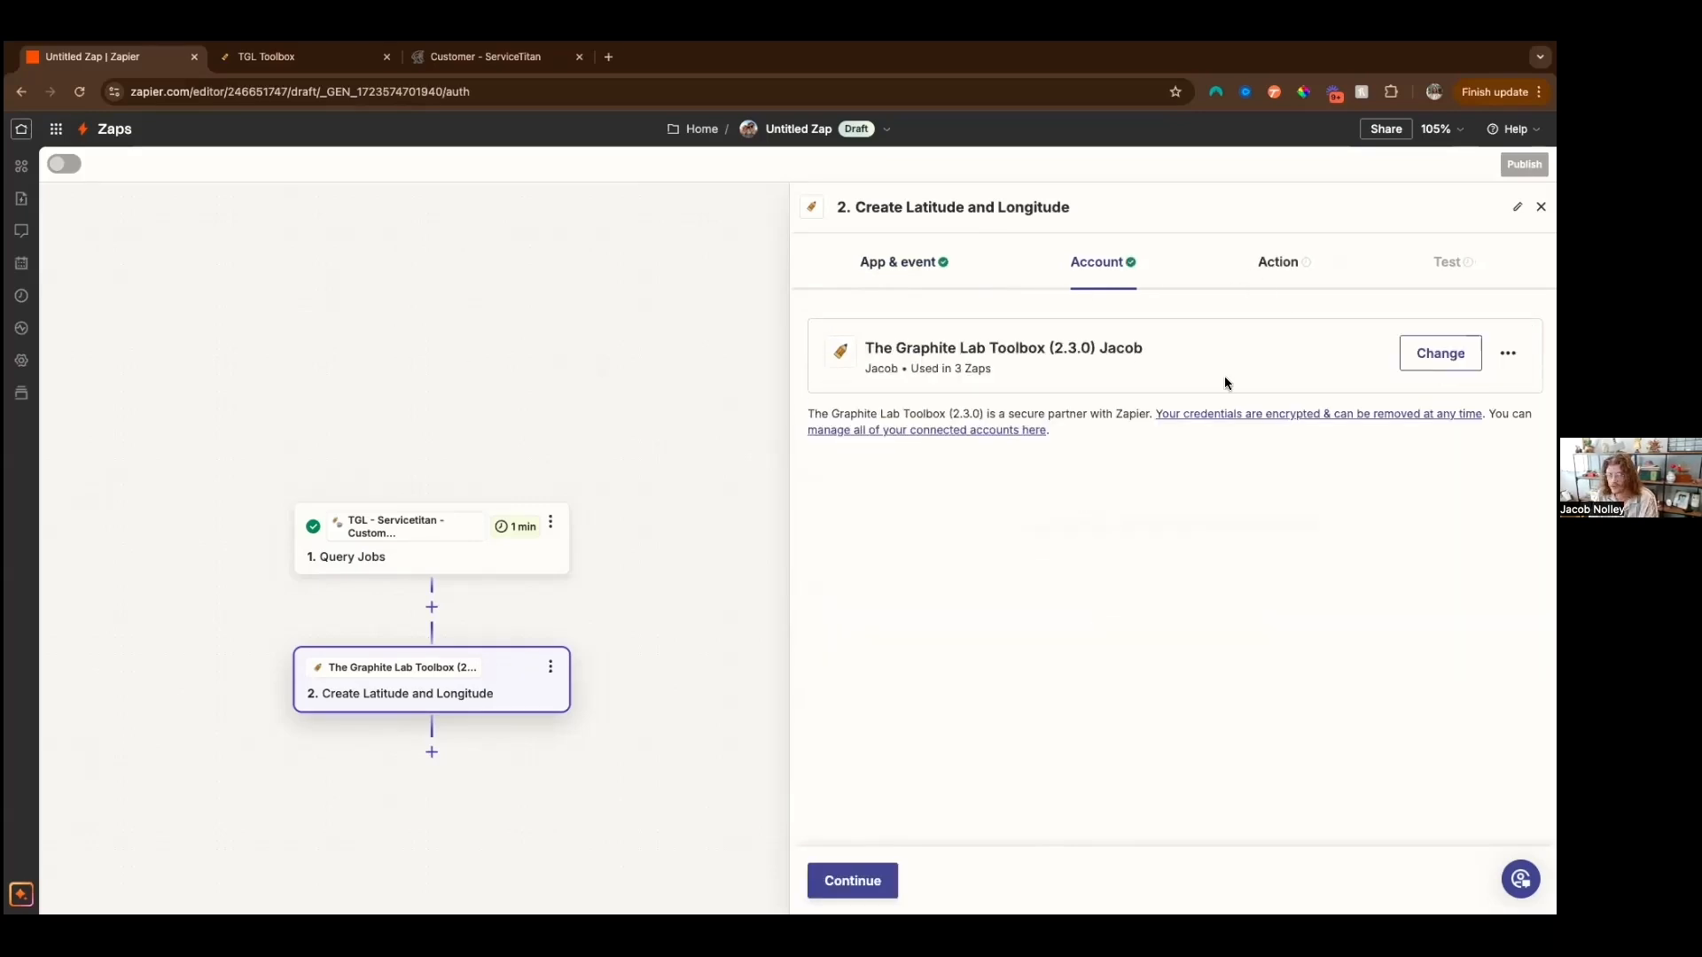
{"action": "left_click", "coordinate": [852, 880]}
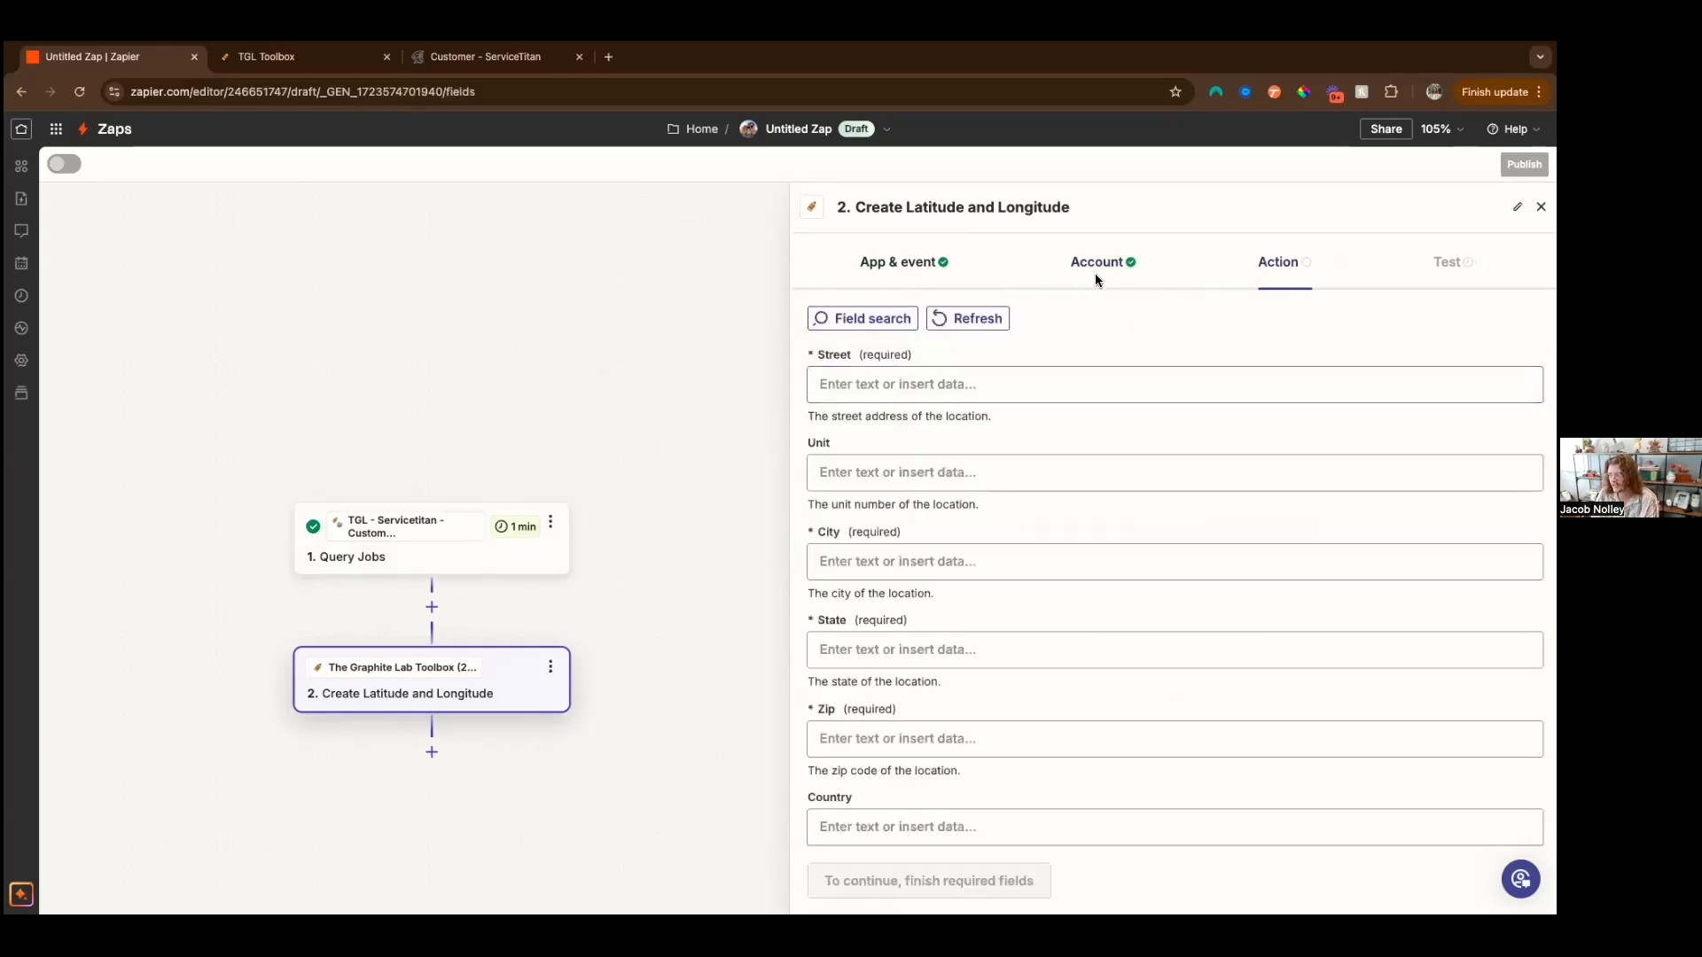
Step: Map the Street field to Location Address Street from the Query Jobs step
{"action": "scroll", "coordinate": [976, 387], "scroll_direction": "down", "scroll_amount": 1}
{"action": "scroll", "coordinate": [976, 386], "scroll_direction": "up", "scroll_amount": 1}
{"action": "left_click", "coordinate": [976, 384]}
{"action": "left_click", "coordinate": [906, 479]}
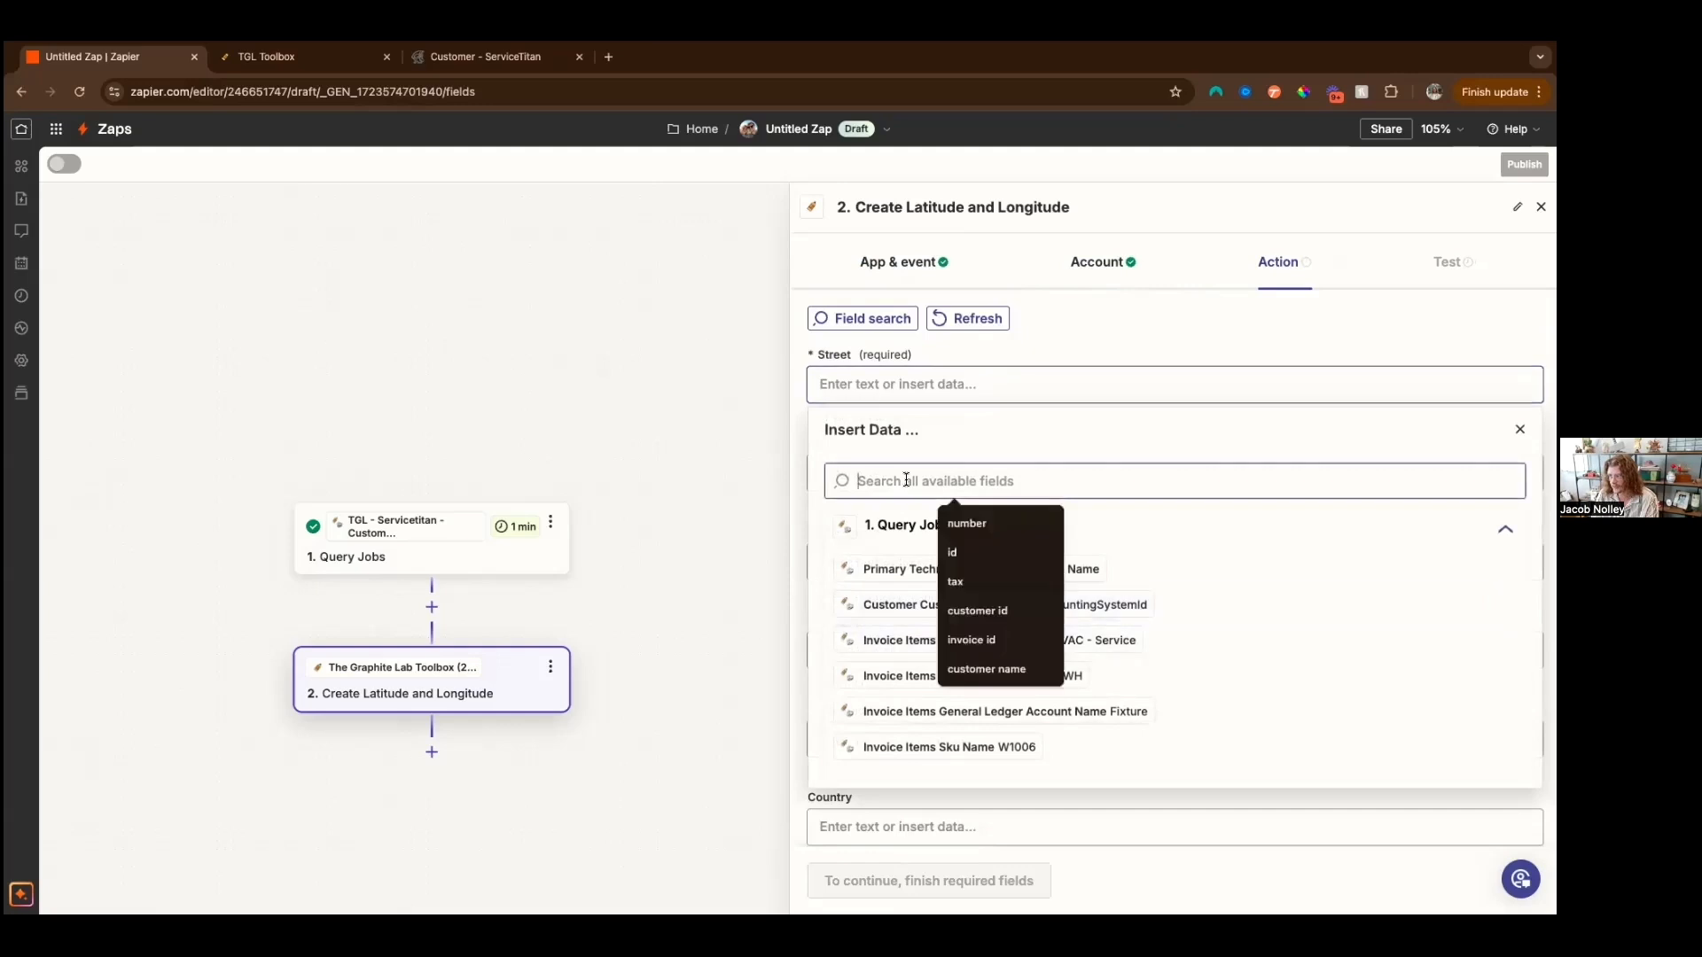
{"action": "type", "text": "location"}
{"action": "scroll", "coordinate": [869, 583], "scroll_direction": "down", "scroll_amount": 4}
{"action": "scroll", "coordinate": [869, 583], "scroll_direction": "up", "scroll_amount": 1}
{"action": "left_click", "coordinate": [1105, 440]}
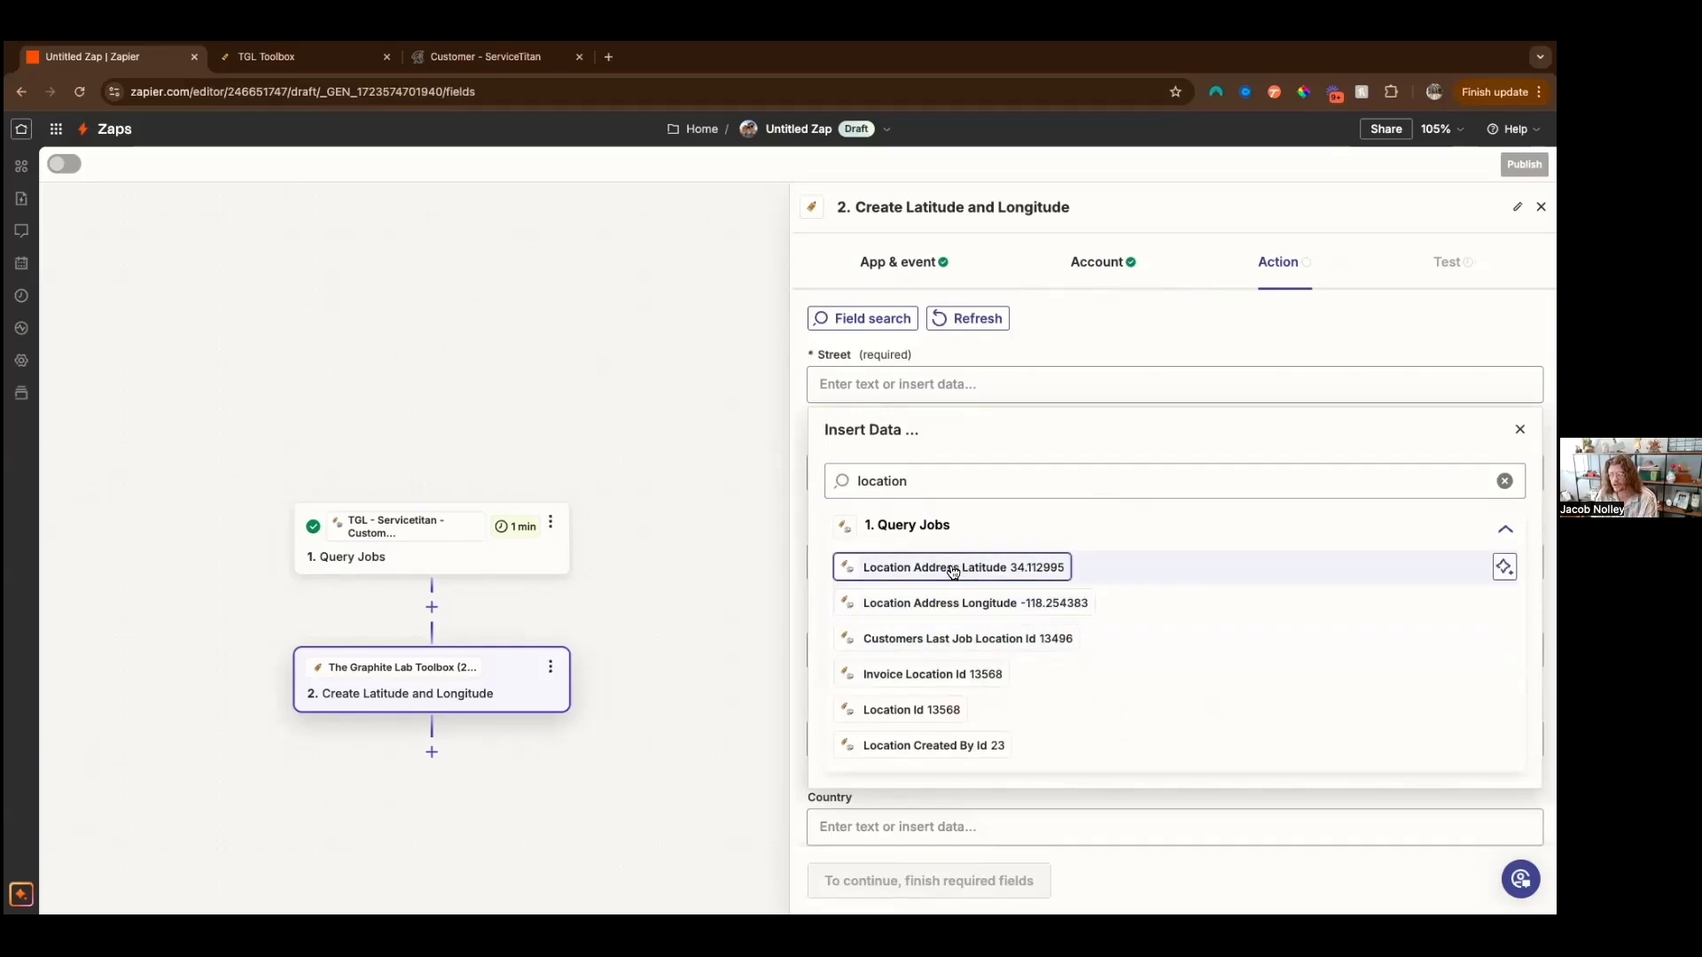
{"action": "scroll", "coordinate": [988, 607], "scroll_direction": "down", "scroll_amount": 5}
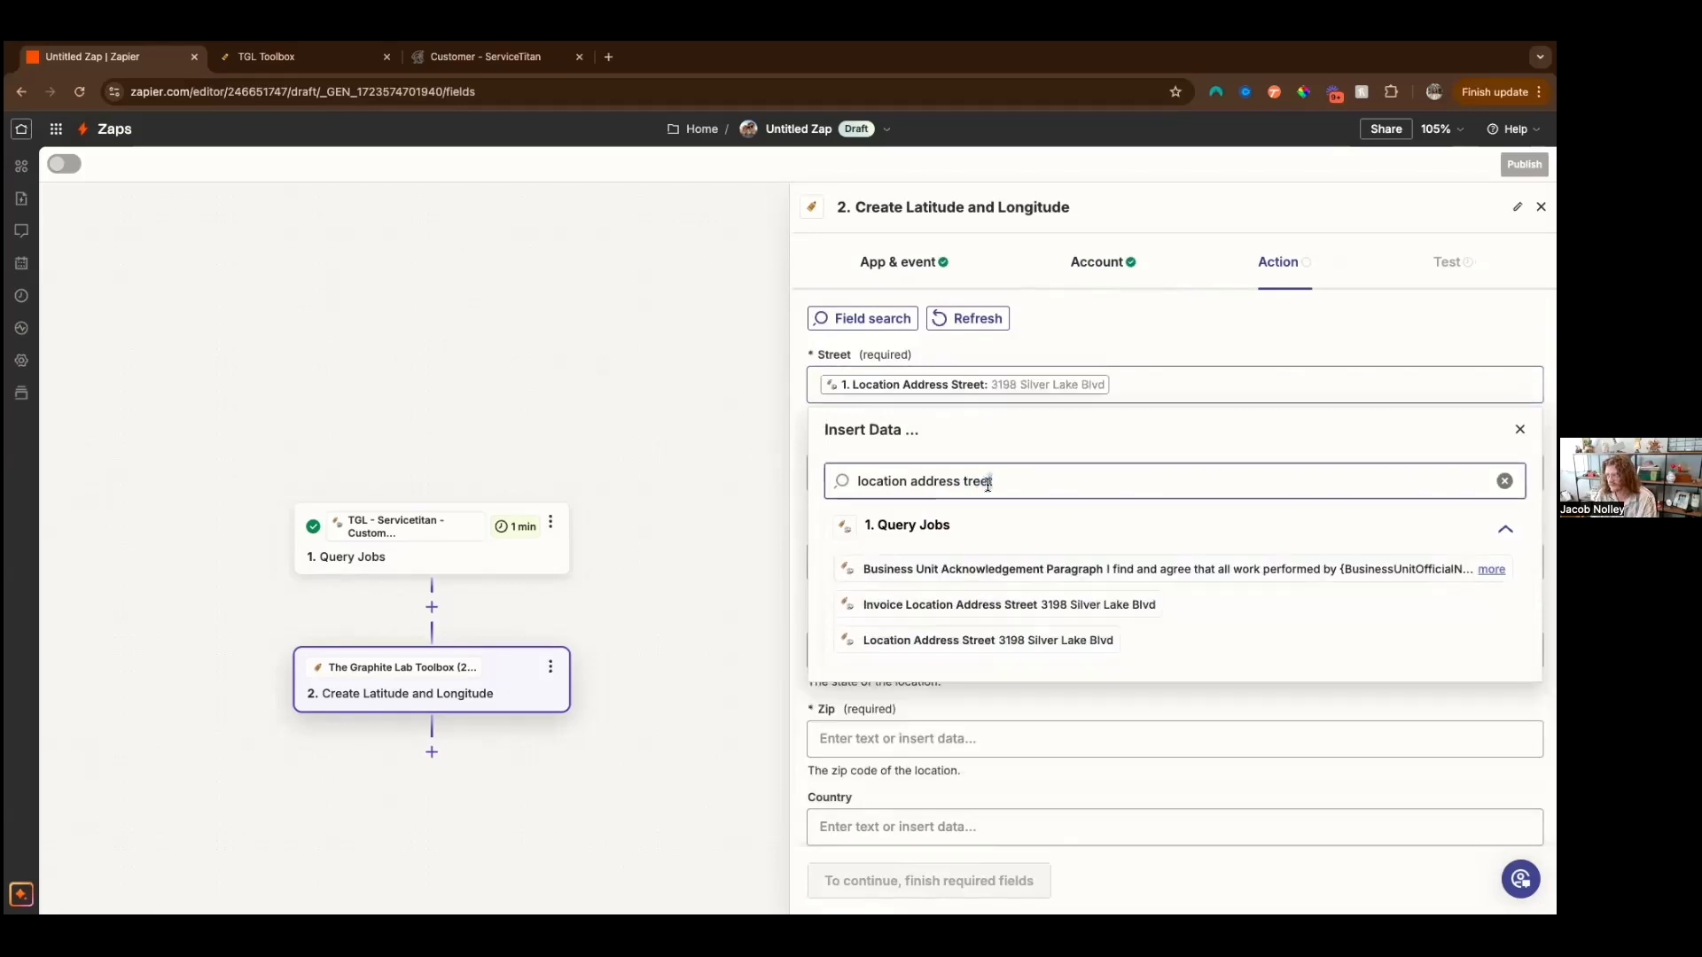
Step: Correct the Street field's data search phrase to "location address street" and copy it for reuse
{"action": "triple_click", "coordinate": [849, 477]}
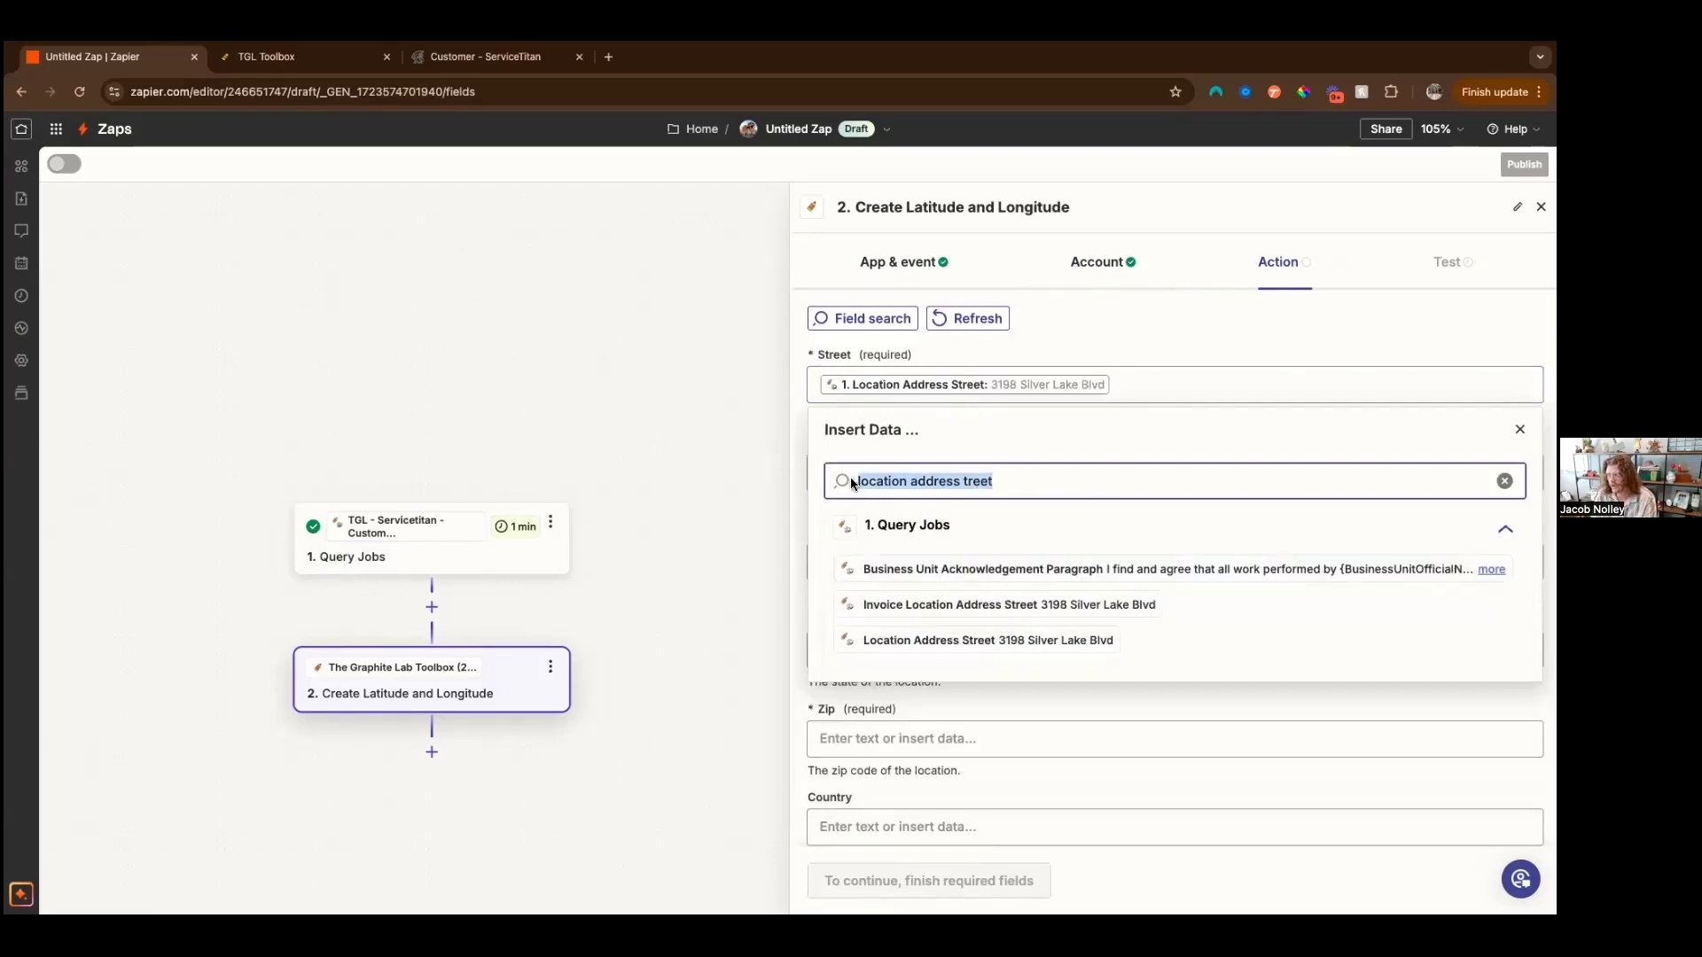
{"action": "left_click", "coordinate": [962, 479]}
{"action": "type", "text": "s"}
{"action": "left_click_drag", "start_coordinate": [1002, 480], "coordinate": [858, 480]}
{"action": "key", "text": "super+c"}
{"action": "key", "text": "BackSpace"}
{"action": "left_click", "coordinate": [1077, 334]}
Step: Map the Unit field to Location Address Unit from the Query Jobs step
{"action": "left_click", "coordinate": [887, 478]}
{"action": "left_click", "coordinate": [908, 562]}
{"action": "key", "text": "super+v"}
{"action": "left_click_drag", "start_coordinate": [1015, 569], "coordinate": [957, 571]}
{"action": "type", "text": "unit"}
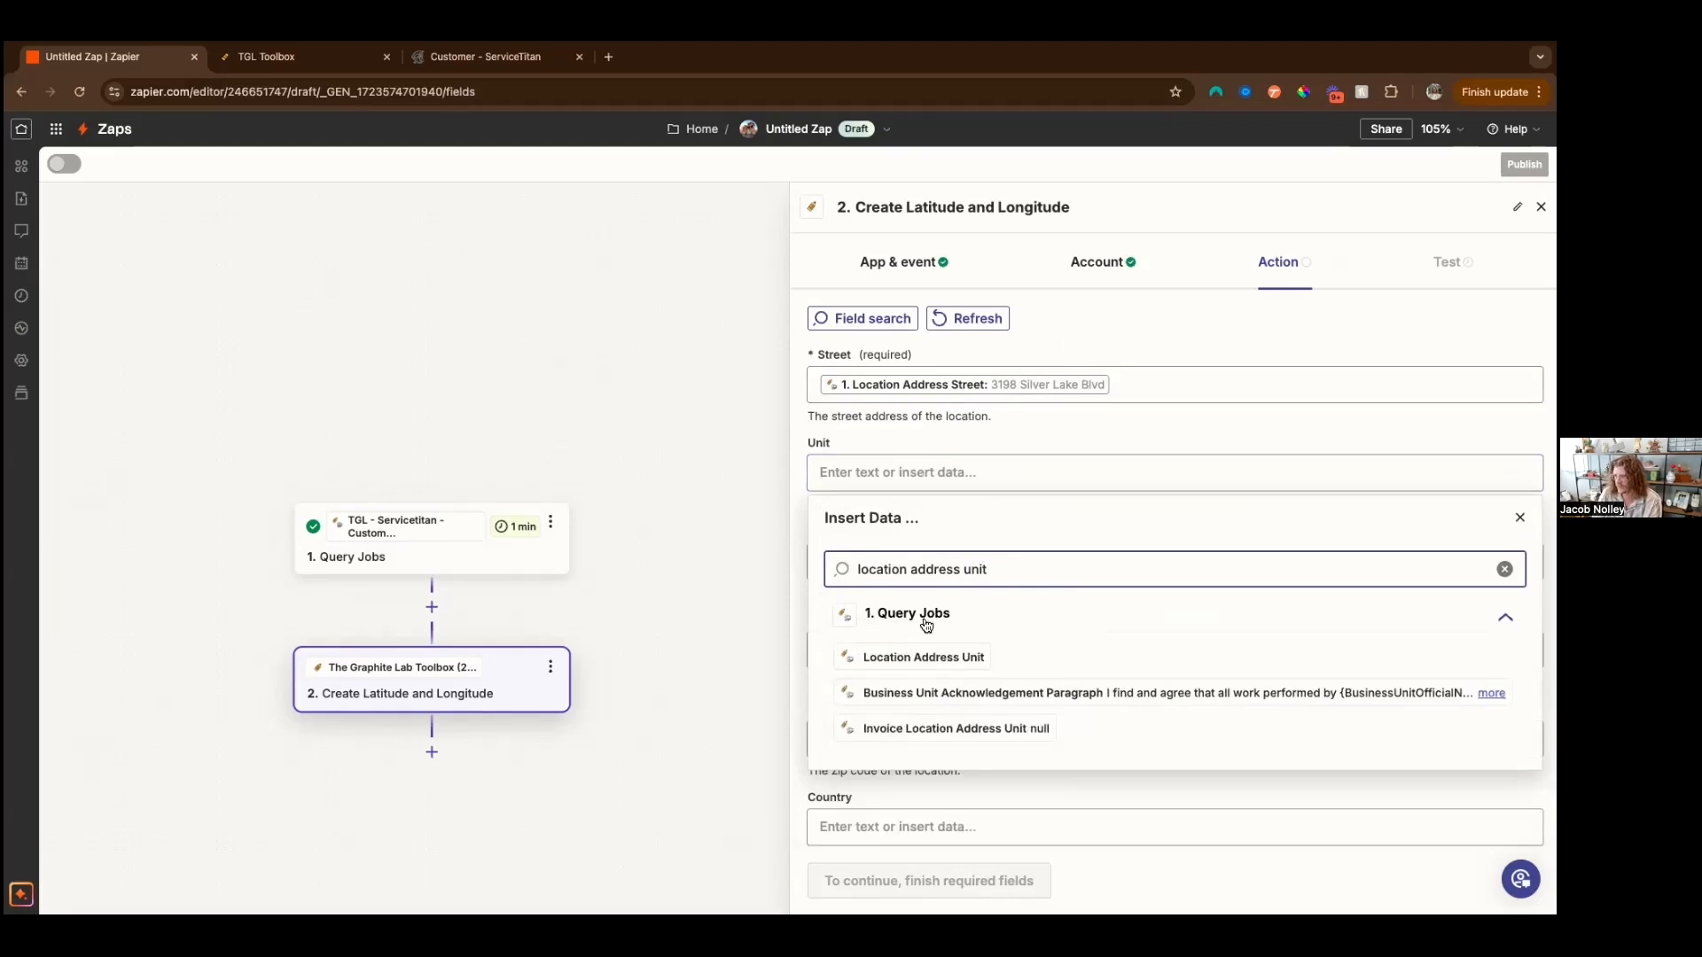
{"action": "left_click", "coordinate": [971, 660]}
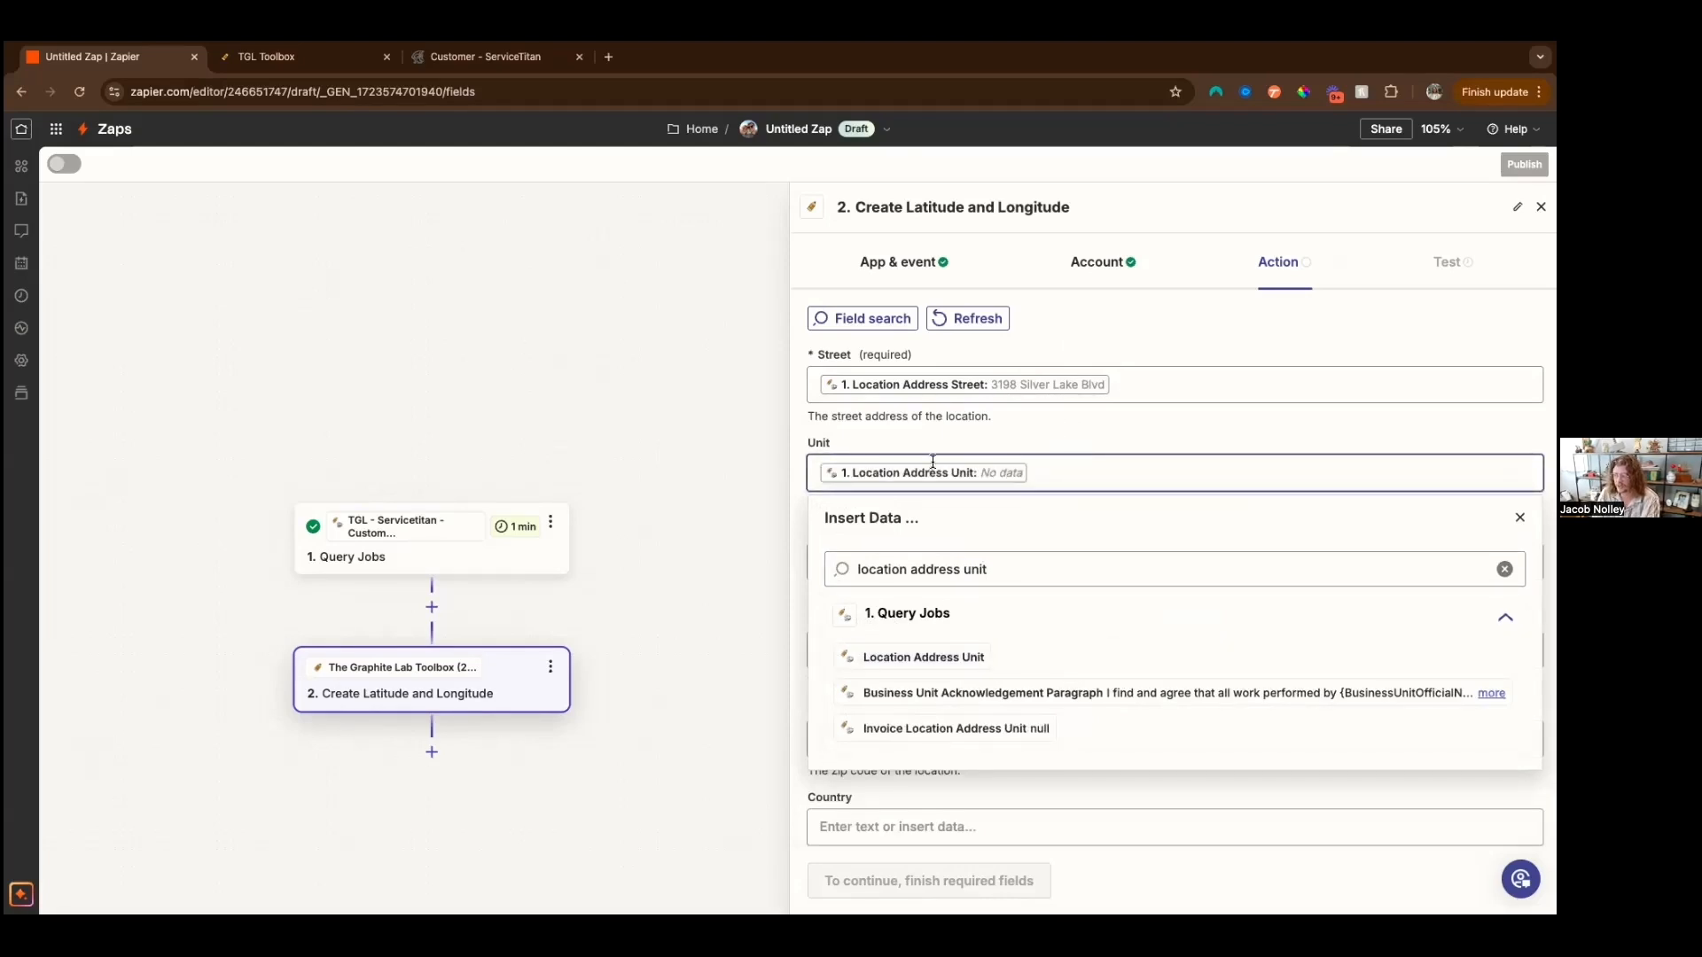
{"action": "left_click", "coordinate": [1037, 443]}
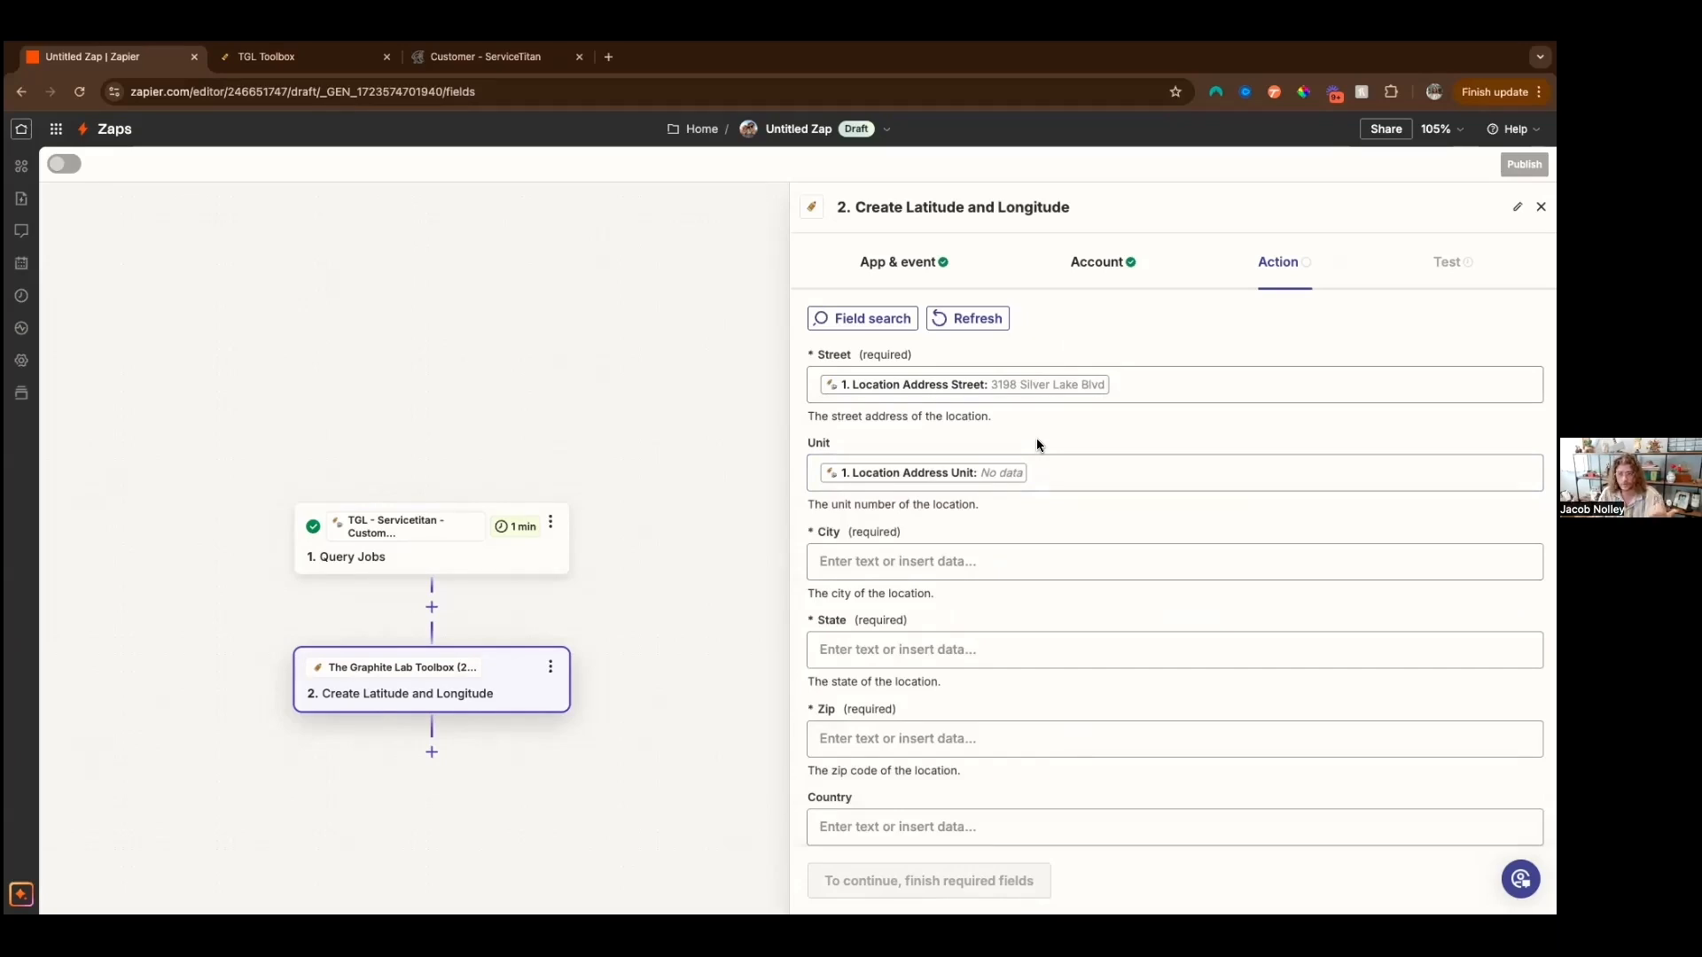
Step: Map the City field to Location Address City from the Query Jobs step
{"action": "left_click", "coordinate": [958, 562]}
{"action": "key", "text": "super+v"}
{"action": "scroll", "coordinate": [878, 537], "scroll_direction": "down", "scroll_amount": 1}
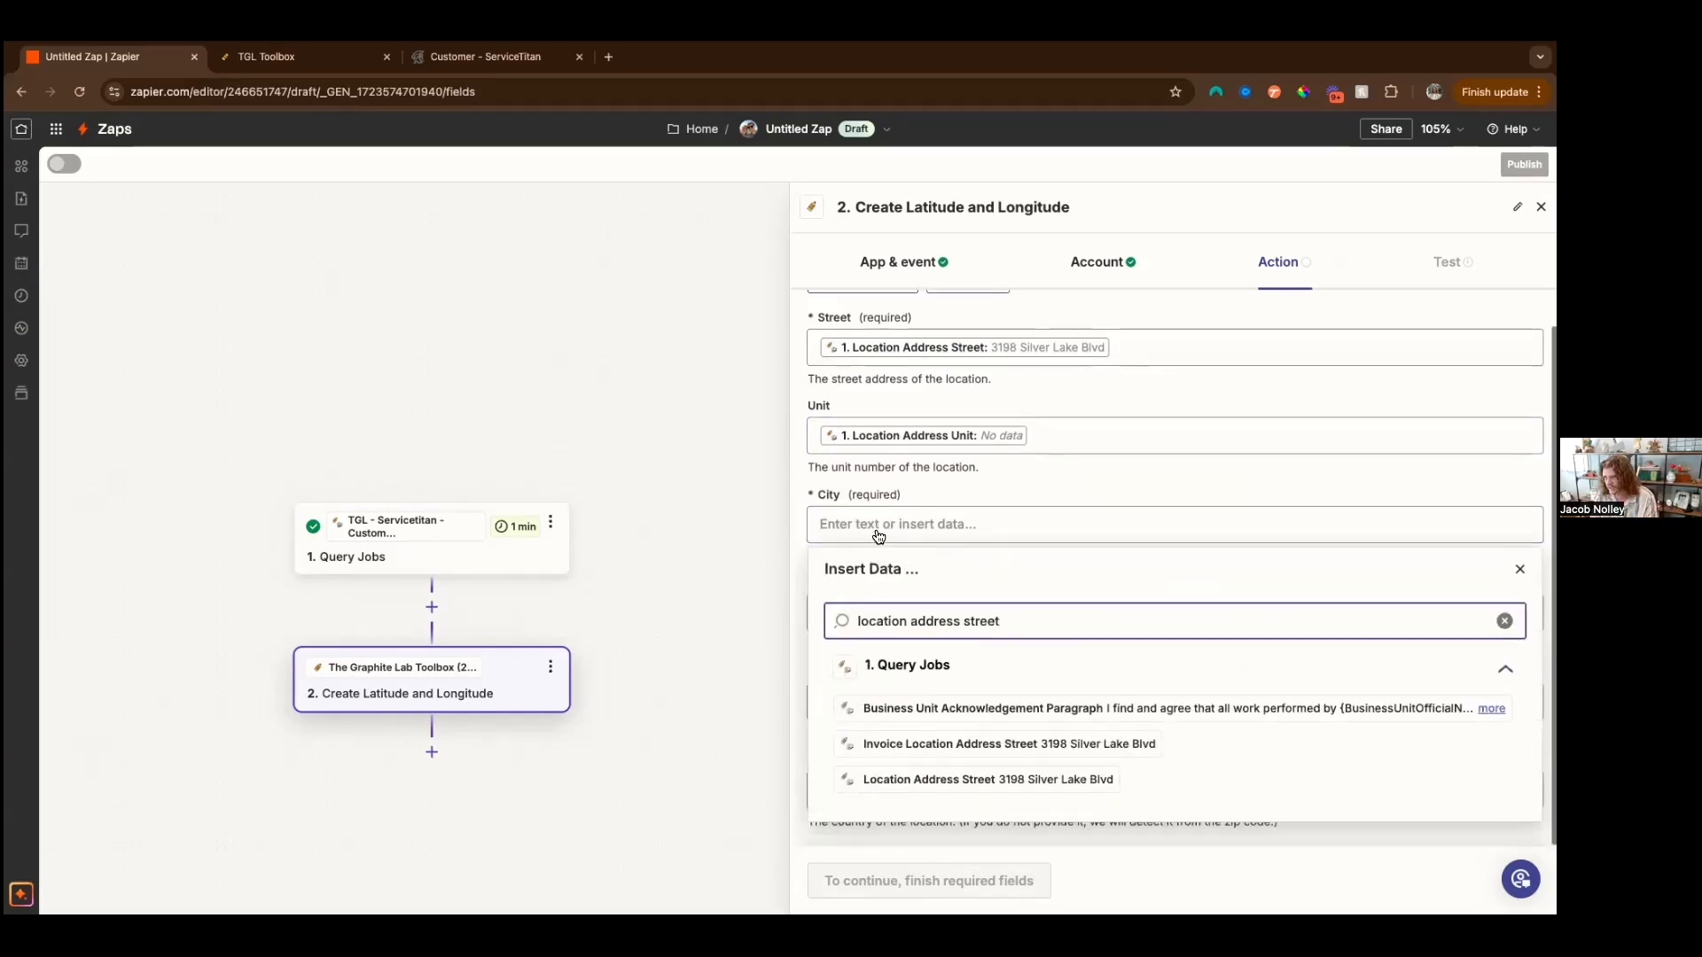
{"action": "key", "text": "BackSpace"}
{"action": "key", "text": "BackSpace"}
{"action": "key", "text": "BackSpace"}
{"action": "key", "text": "BackSpace"}
{"action": "key", "text": "BackSpace"}
{"action": "key", "text": "BackSpace"}
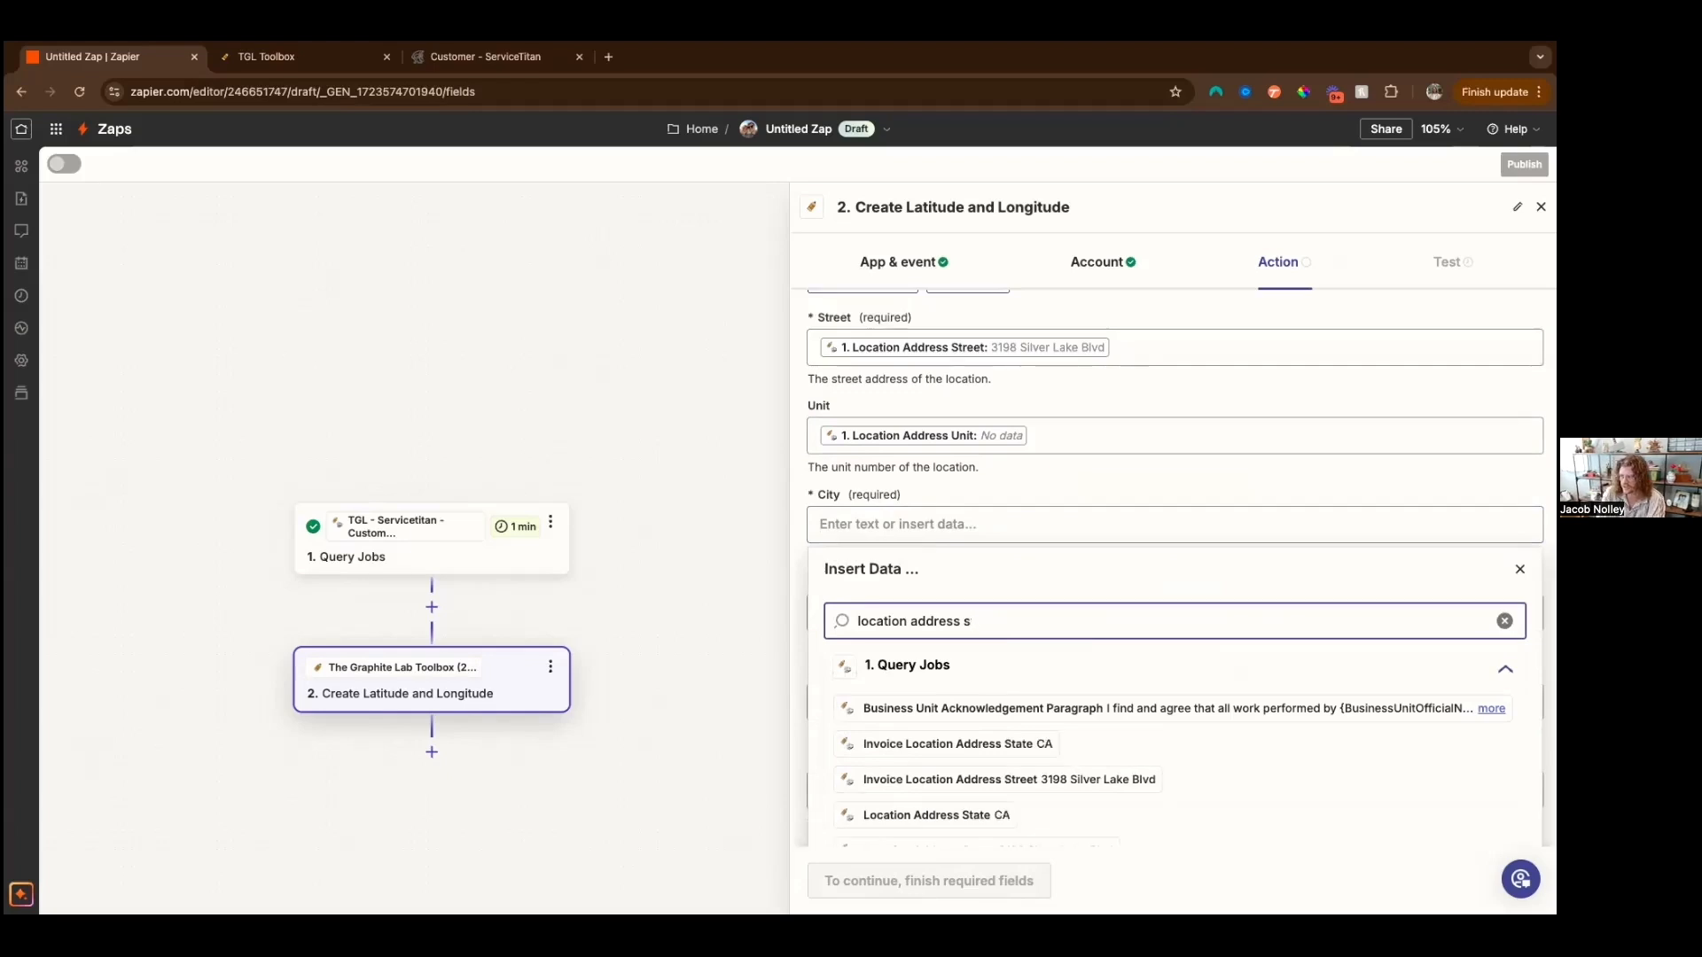
{"action": "type", "text": "city"}
{"action": "left_click", "coordinate": [975, 779]}
Step: Map the State field to Location Address State from the Query Jobs step
{"action": "left_click", "coordinate": [1020, 709]}
{"action": "key", "text": "super+v"}
{"action": "left_click_drag", "start_coordinate": [1033, 710], "coordinate": [964, 709]}
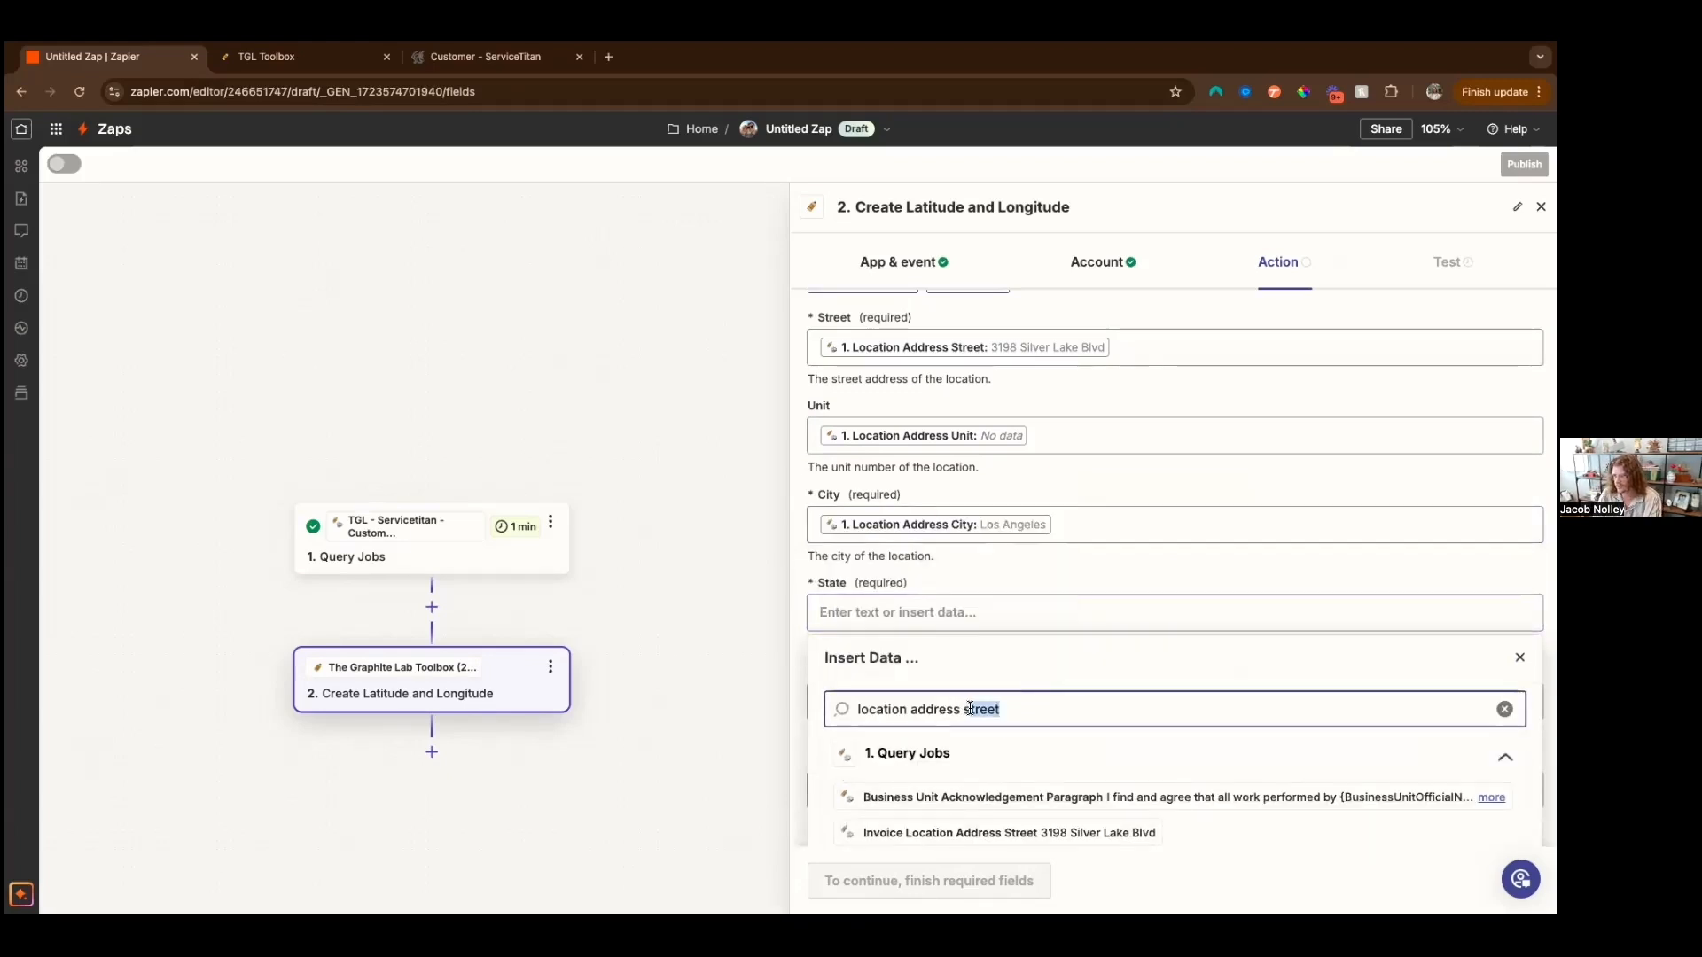
{"action": "type", "text": "stat"}
{"action": "scroll", "coordinate": [900, 707], "scroll_direction": "down", "scroll_amount": 3}
{"action": "left_click", "coordinate": [901, 707]}
{"action": "left_click", "coordinate": [901, 707]}
{"action": "key", "text": "super+v"}
{"action": "scroll", "coordinate": [828, 692], "scroll_direction": "down", "scroll_amount": 2}
{"action": "left_click", "coordinate": [975, 817]}
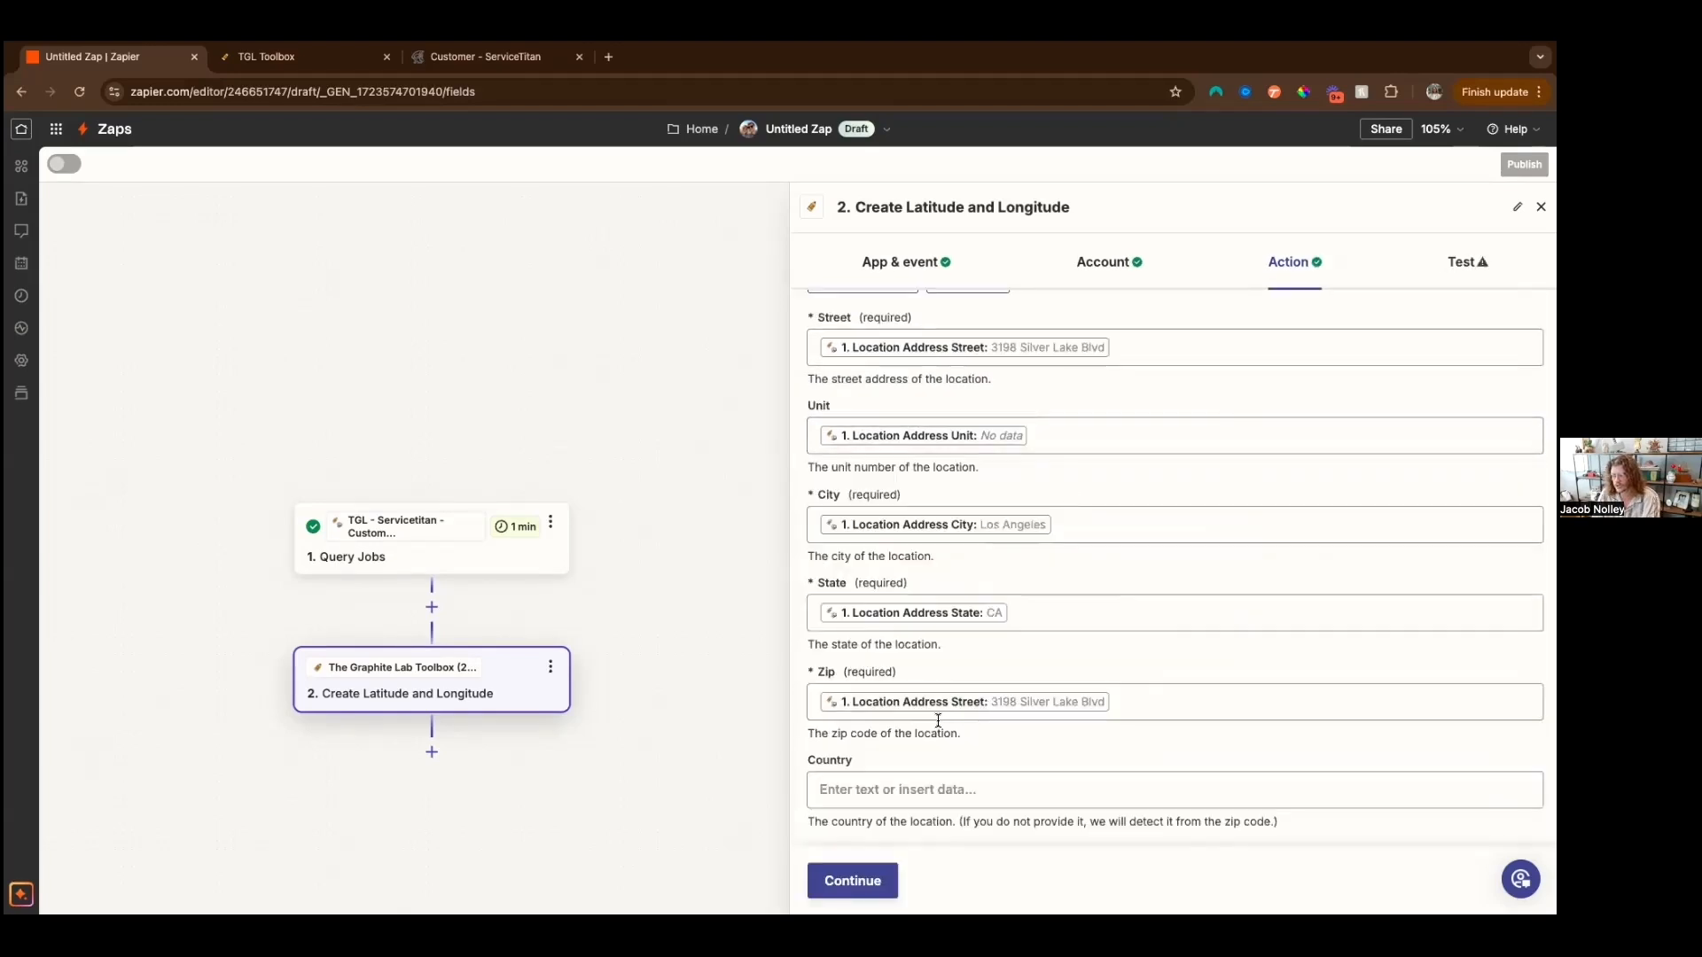
Step: Replace the Zip field's mapping with Location Address Zip from the Query Jobs step
{"action": "left_click", "coordinate": [1160, 695]}
{"action": "key", "text": "BackSpace"}
{"action": "key", "text": "ctrl+v"}
{"action": "left_click_drag", "start_coordinate": [1015, 646], "coordinate": [964, 648]}
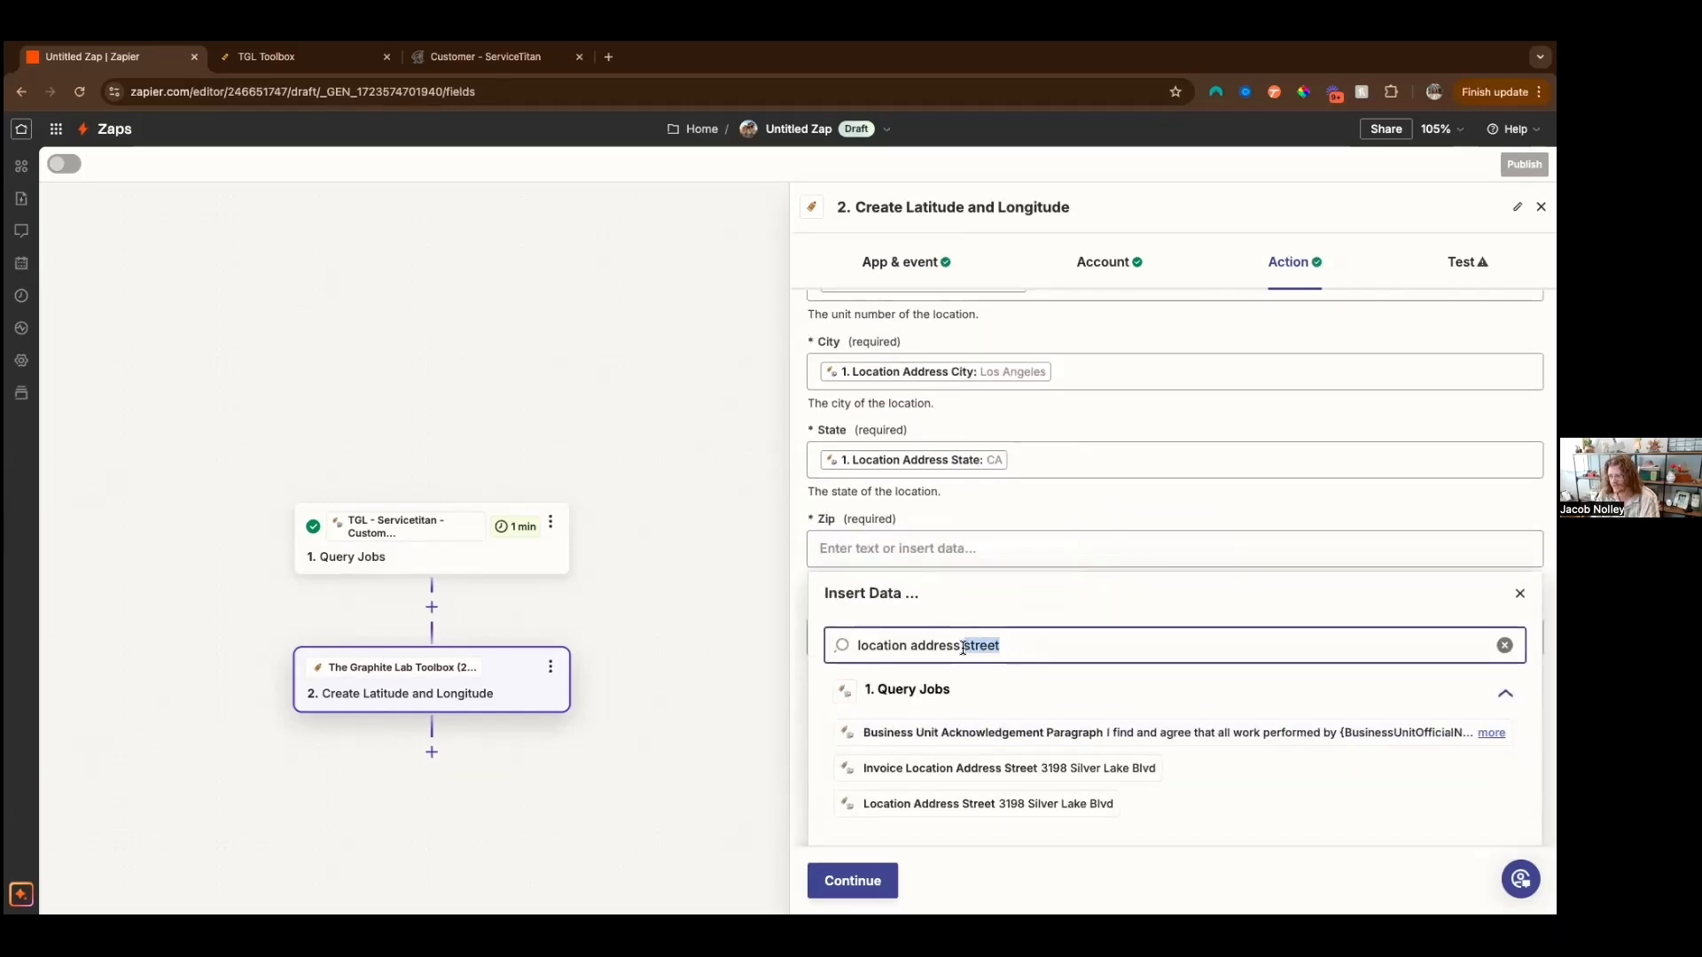
{"action": "type", "text": "zip"}
{"action": "left_click", "coordinate": [942, 802]}
{"action": "left_click", "coordinate": [1019, 536]}
{"action": "left_click", "coordinate": [1109, 507]}
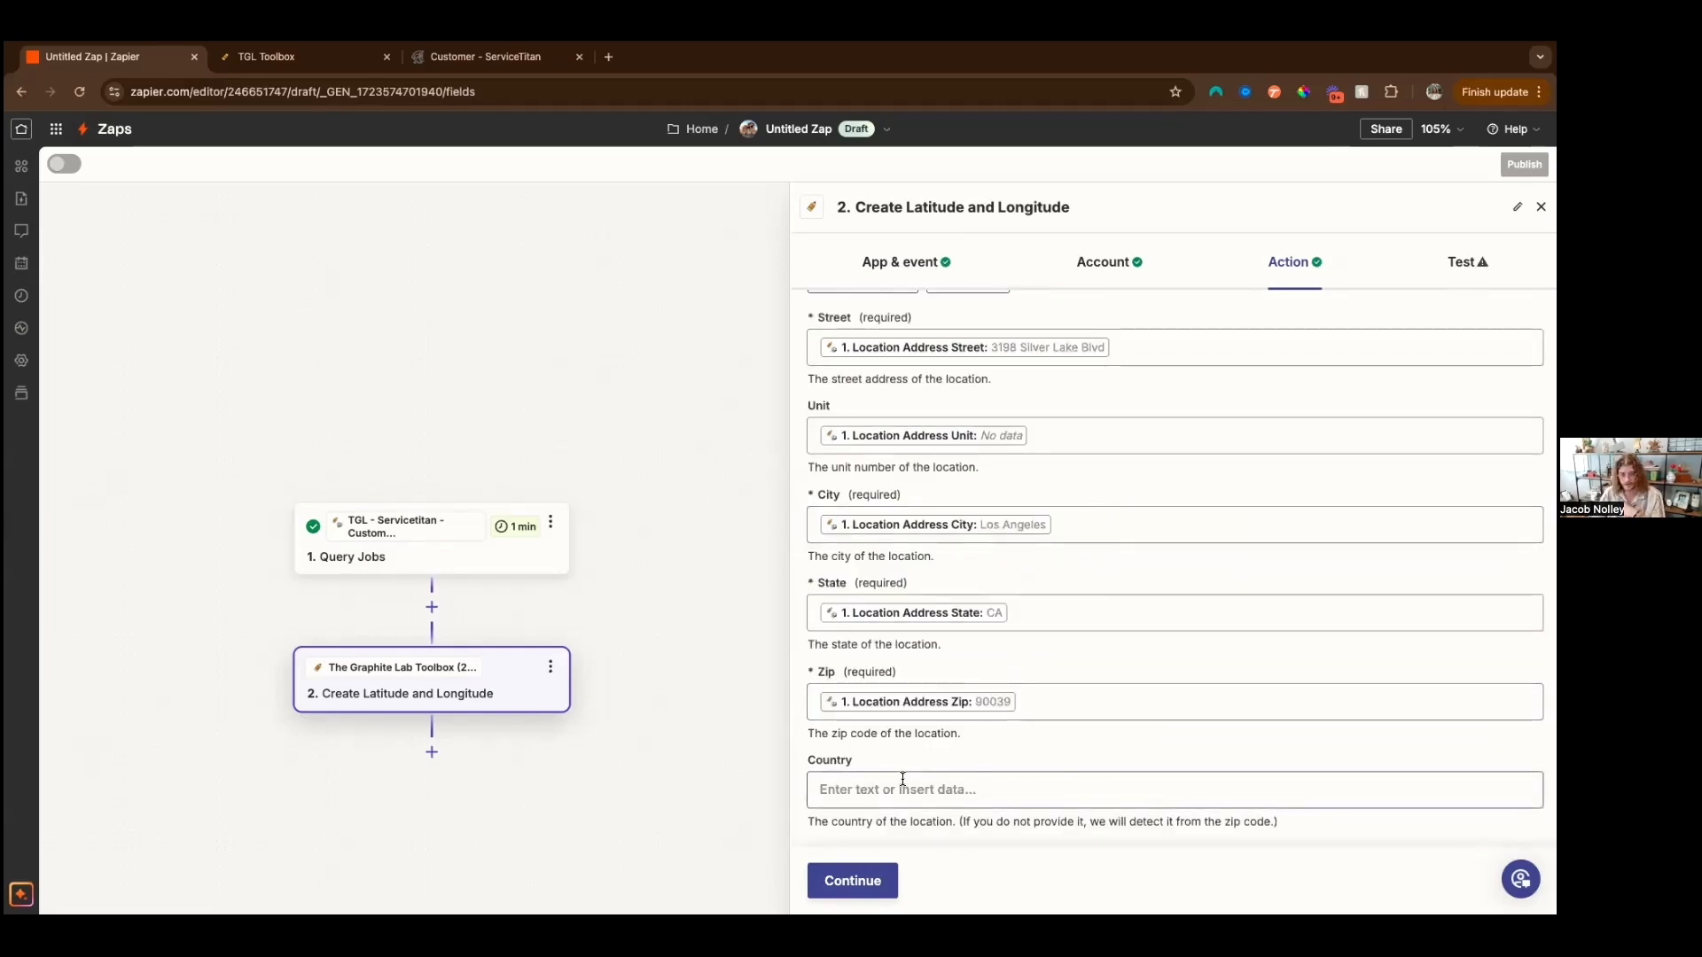
Step: Test the Create Latitude and Longitude step and examine the coordinates and location-found fields it returns
{"action": "left_click", "coordinate": [860, 882]}
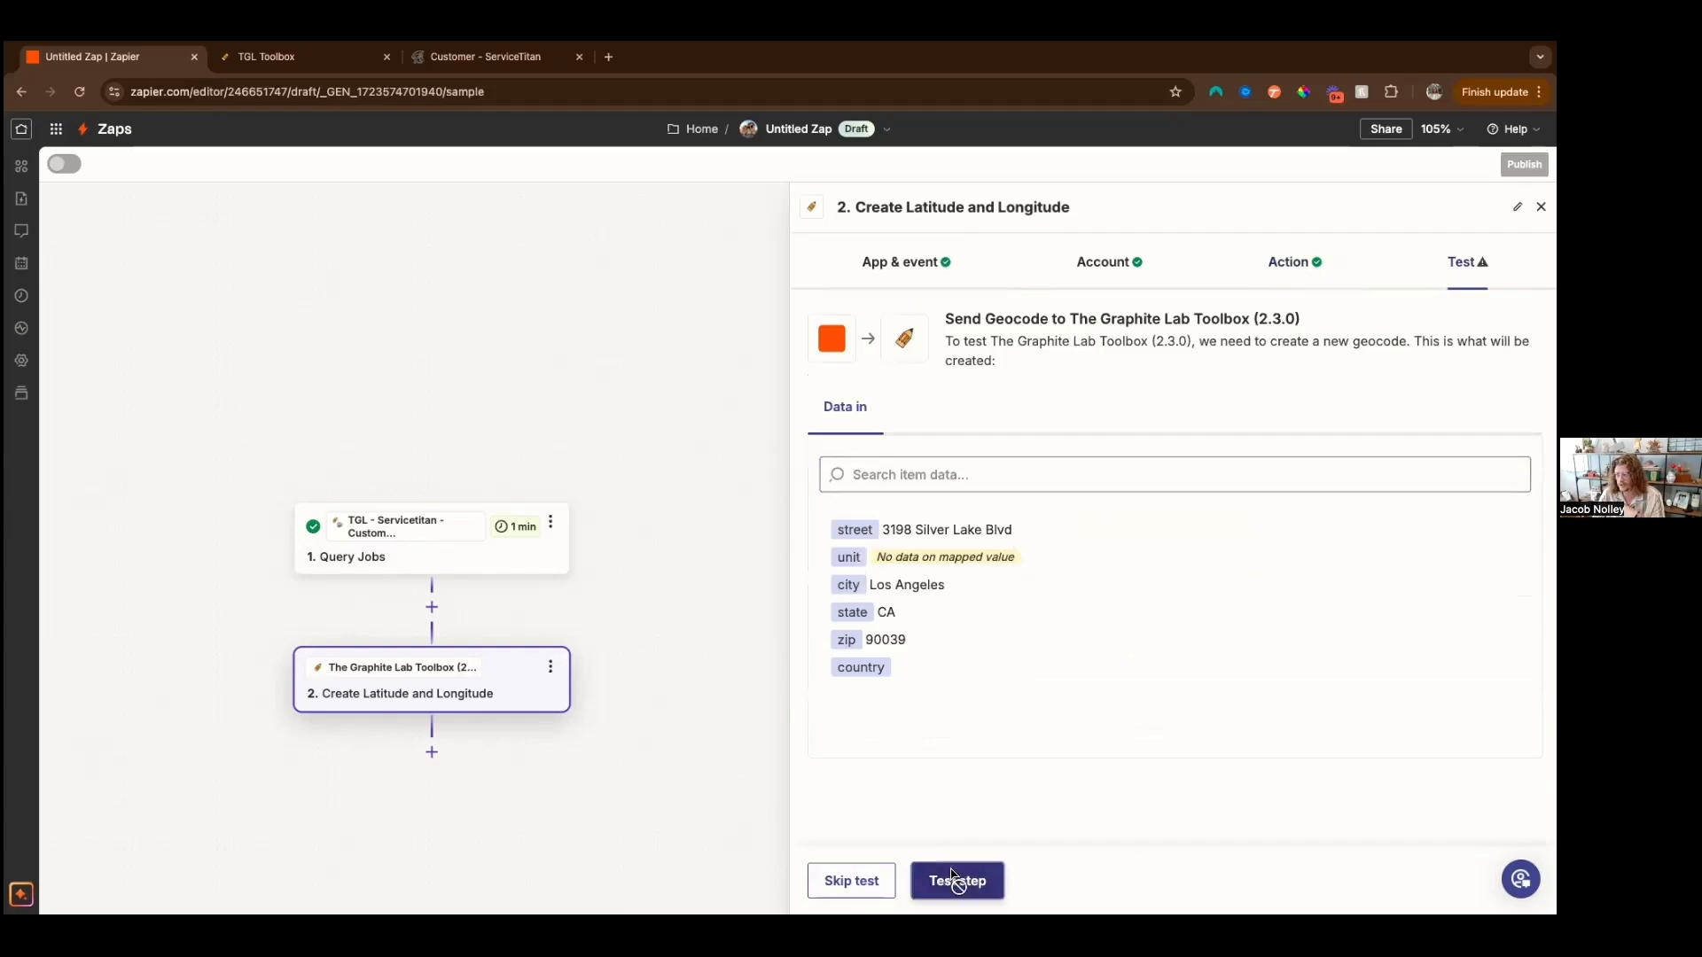
{"action": "left_click", "coordinate": [956, 881]}
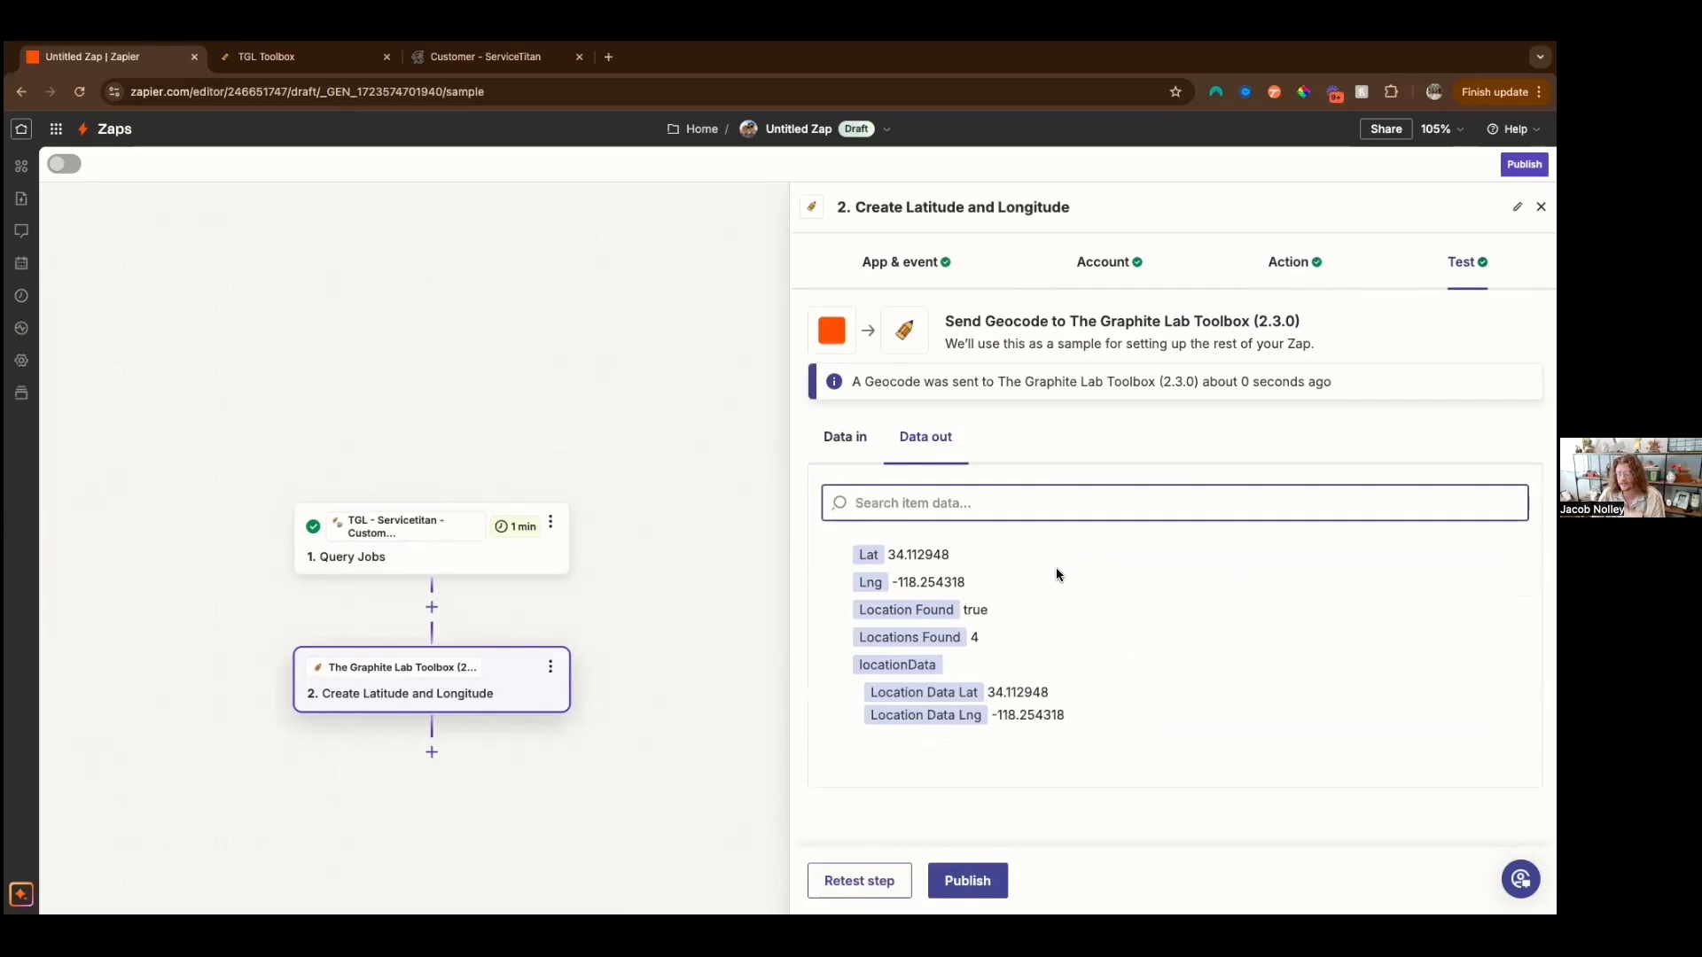
{"action": "left_click", "coordinate": [986, 610]}
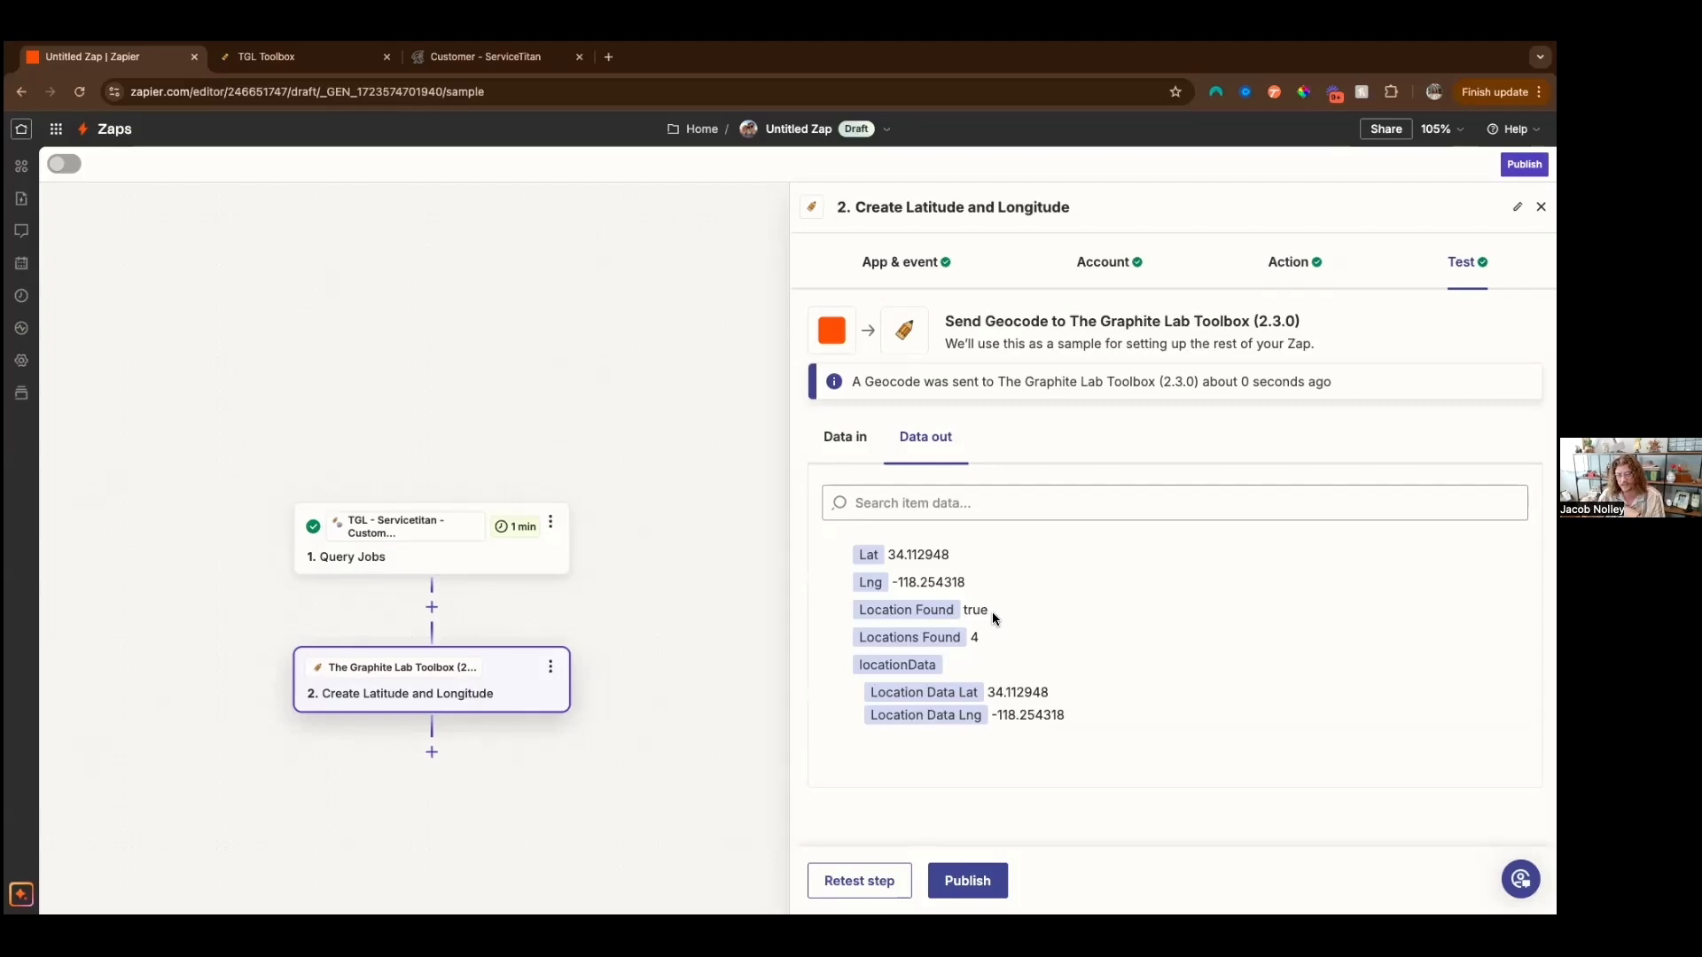
{"action": "left_click_drag", "start_coordinate": [988, 638], "coordinate": [904, 655]}
{"action": "left_click", "coordinate": [1003, 635]}
Step: Add a third action after Create Latitude and Longitude using the TGL - Servicetitan - Custom (3.0.4) app
{"action": "left_click", "coordinate": [432, 753]}
{"action": "left_click", "coordinate": [475, 322]}
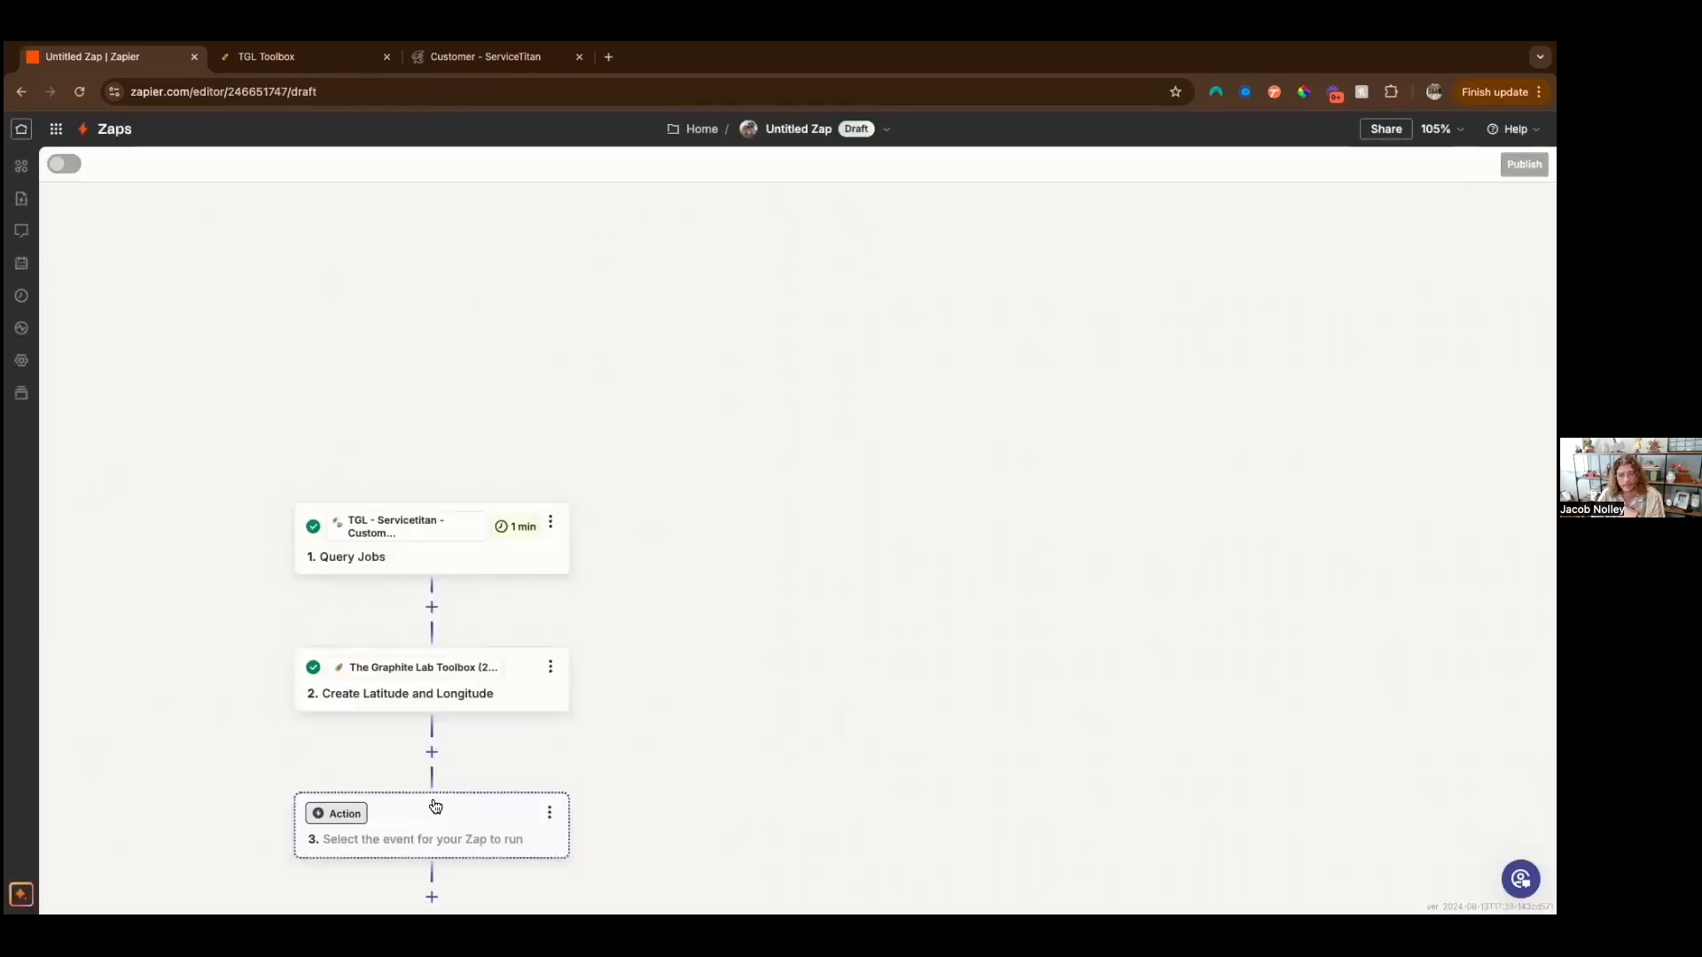
{"action": "left_click", "coordinate": [470, 846]}
{"action": "type", "text": "serv"}
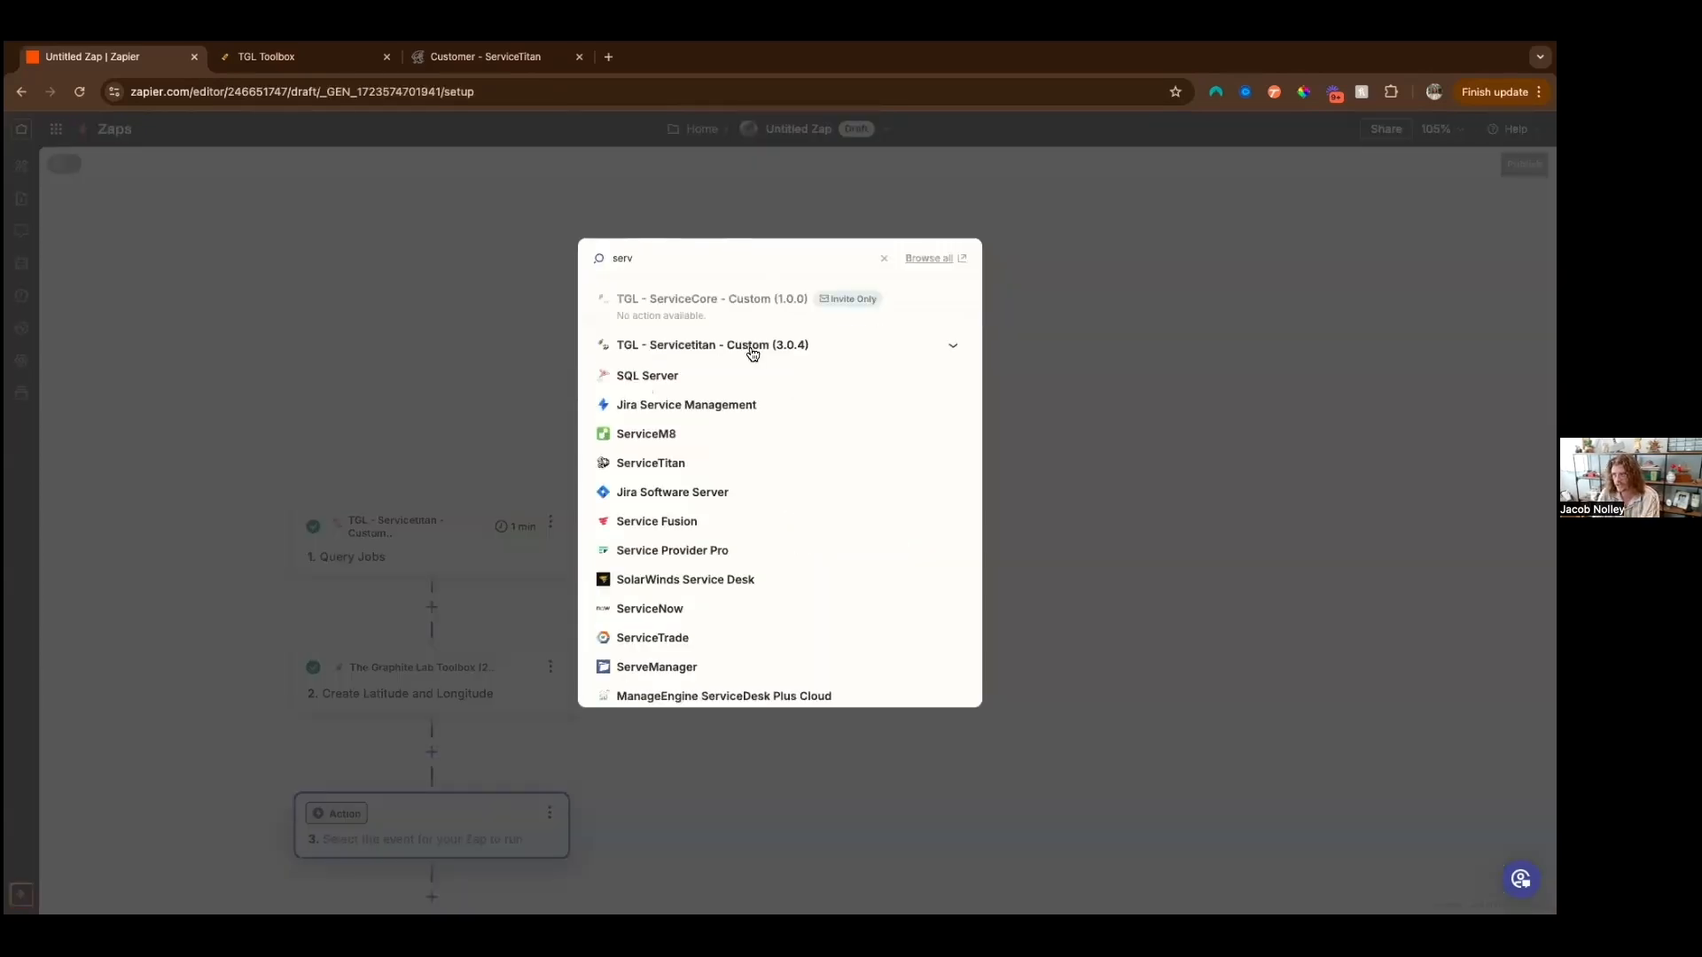
{"action": "left_click", "coordinate": [747, 350]}
Step: Set the third step's event to Update Location and proceed to its action fields with the preselected account
{"action": "type", "text": "update loc"}
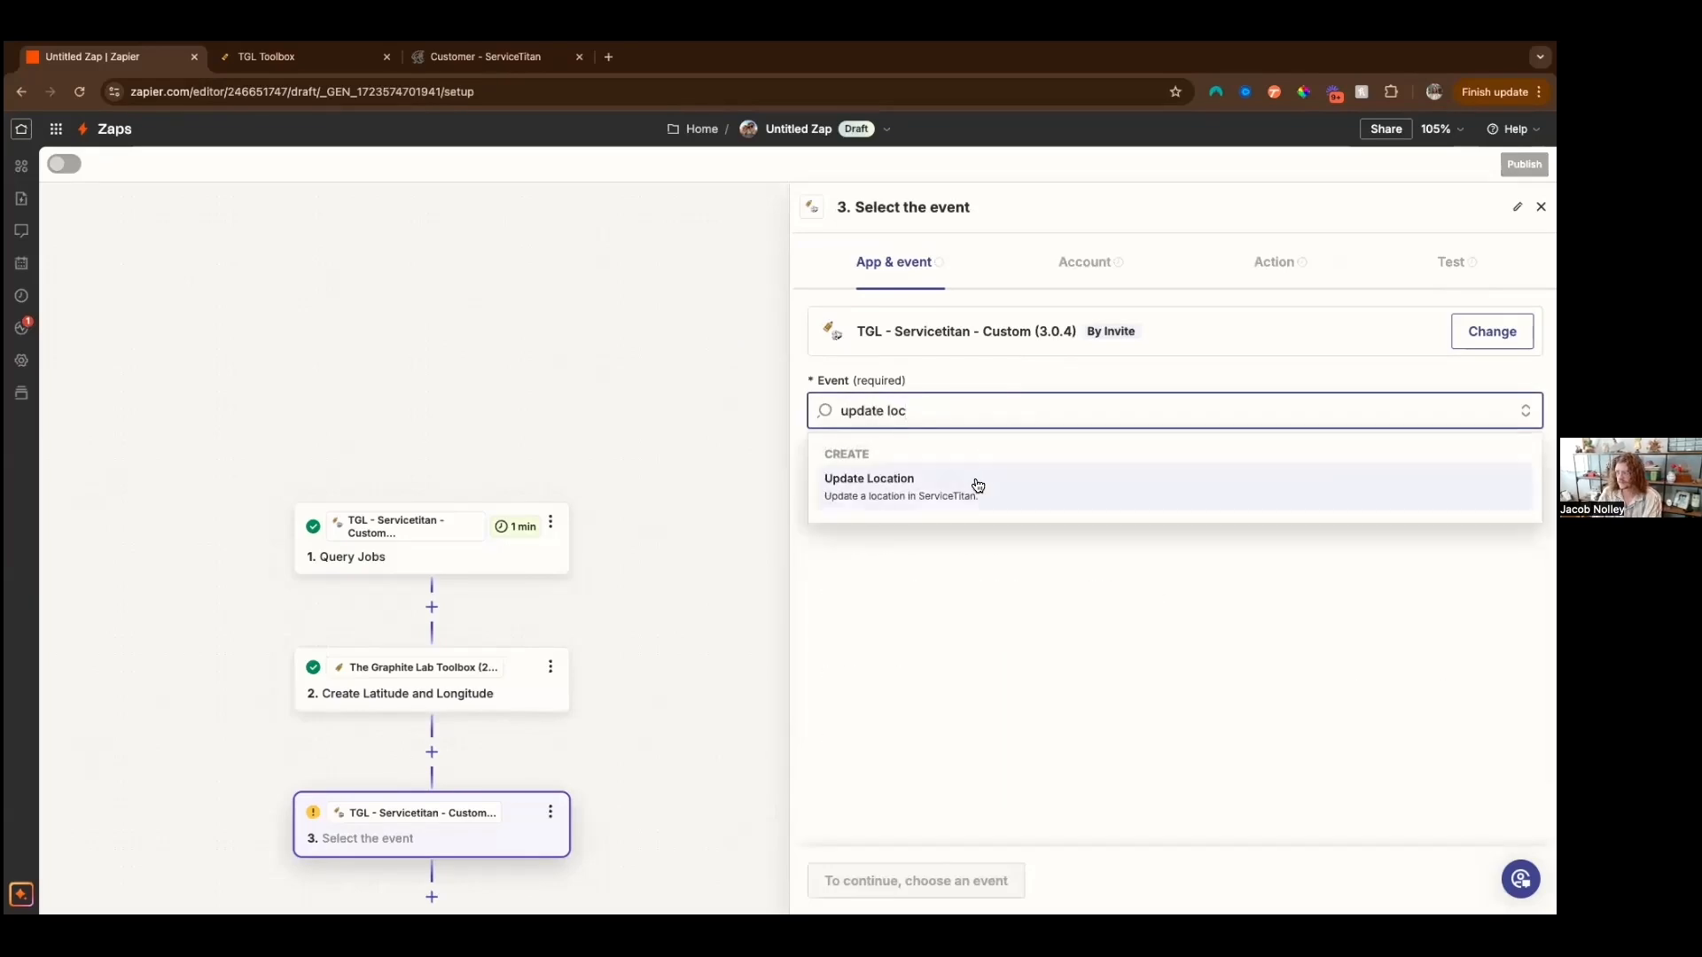
{"action": "left_click", "coordinate": [980, 487]}
{"action": "left_click", "coordinate": [843, 885]}
{"action": "left_click", "coordinate": [843, 892]}
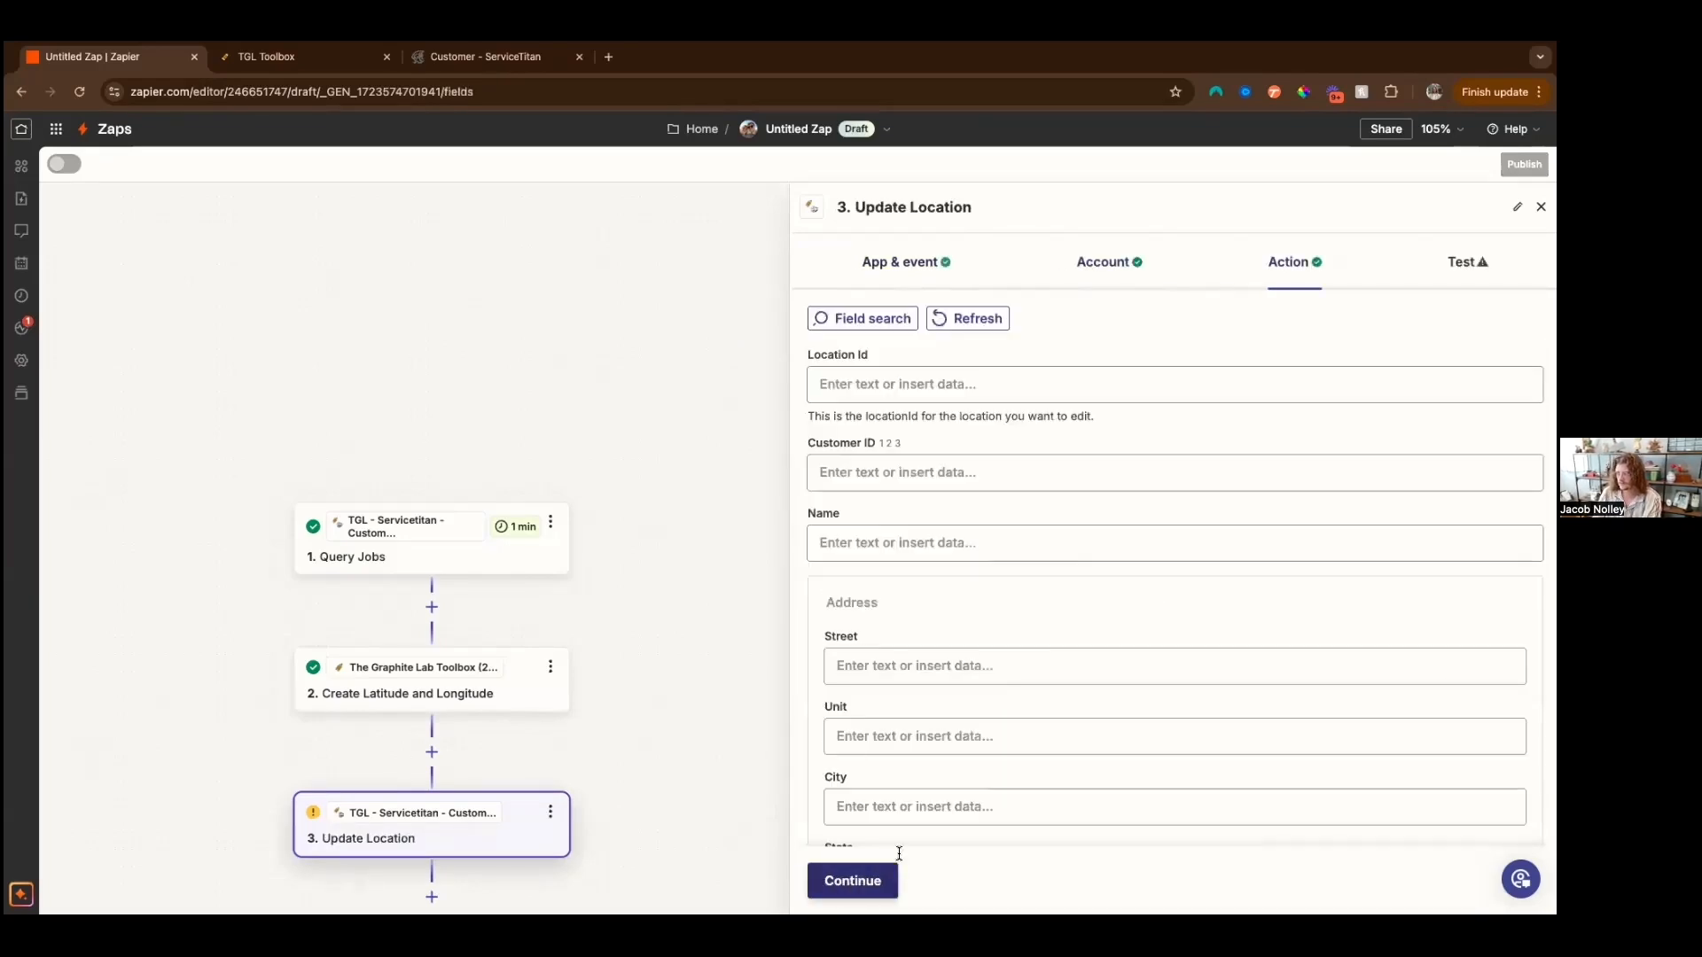
Step: Enter USA as the Country in the Update Location address
{"action": "scroll", "coordinate": [993, 617], "scroll_direction": "down", "scroll_amount": 6}
{"action": "left_click", "coordinate": [888, 566]}
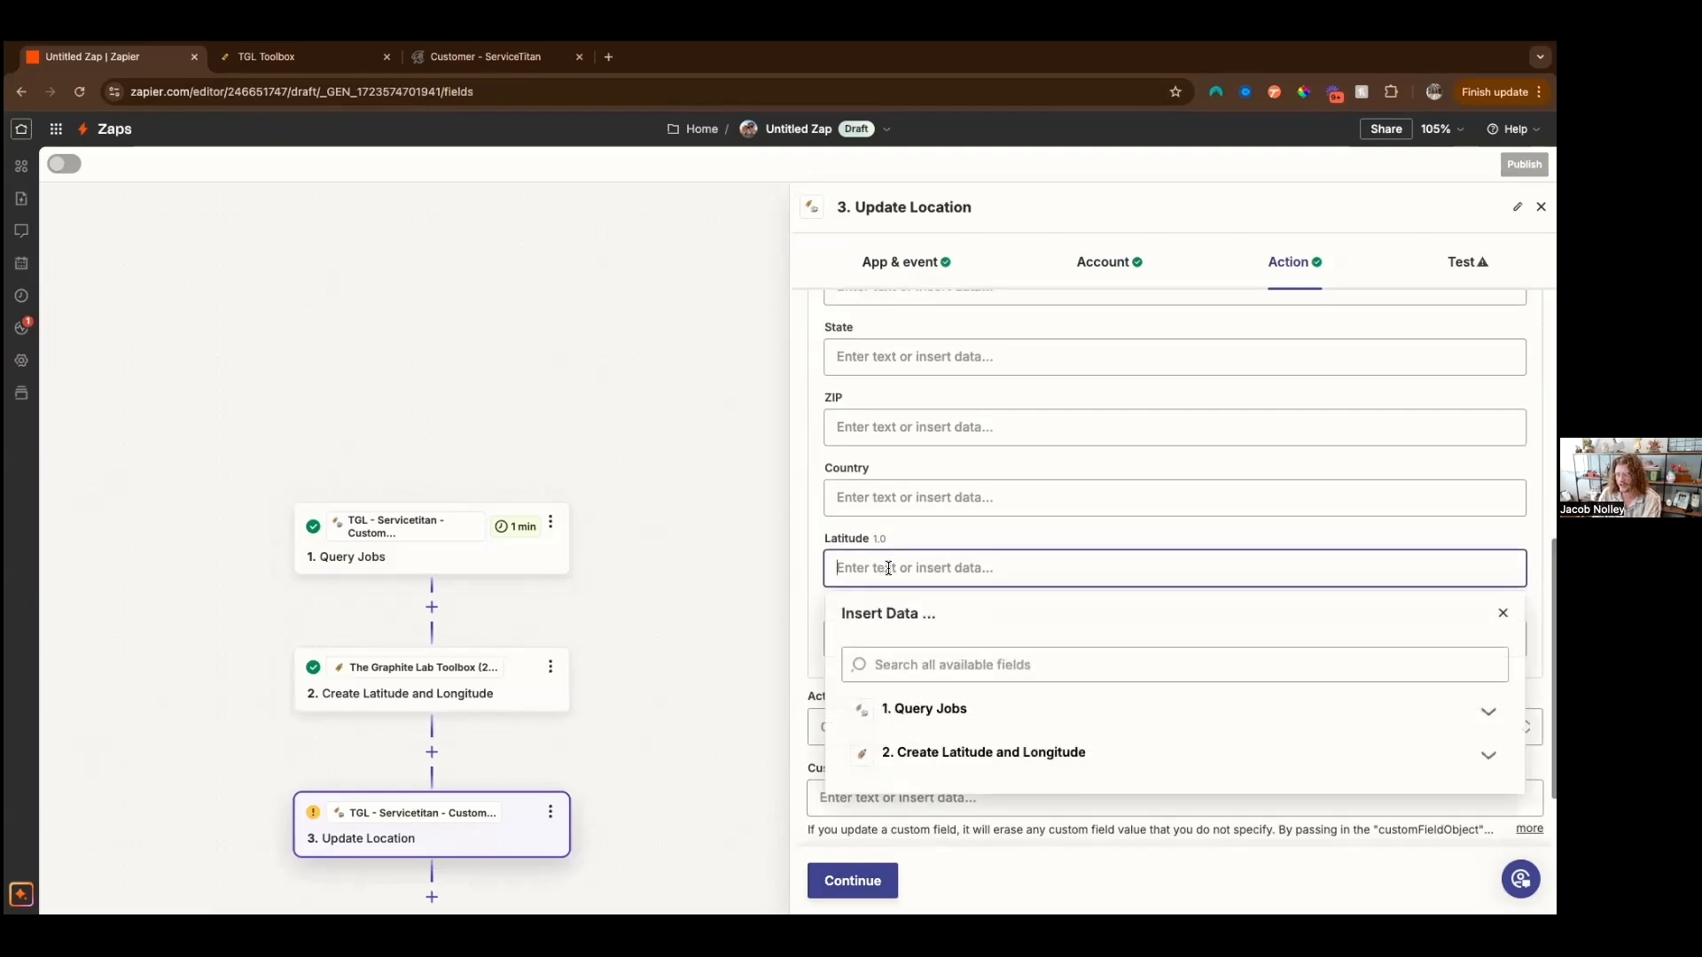
{"action": "left_click", "coordinate": [898, 492]}
{"action": "left_click", "coordinate": [846, 481]}
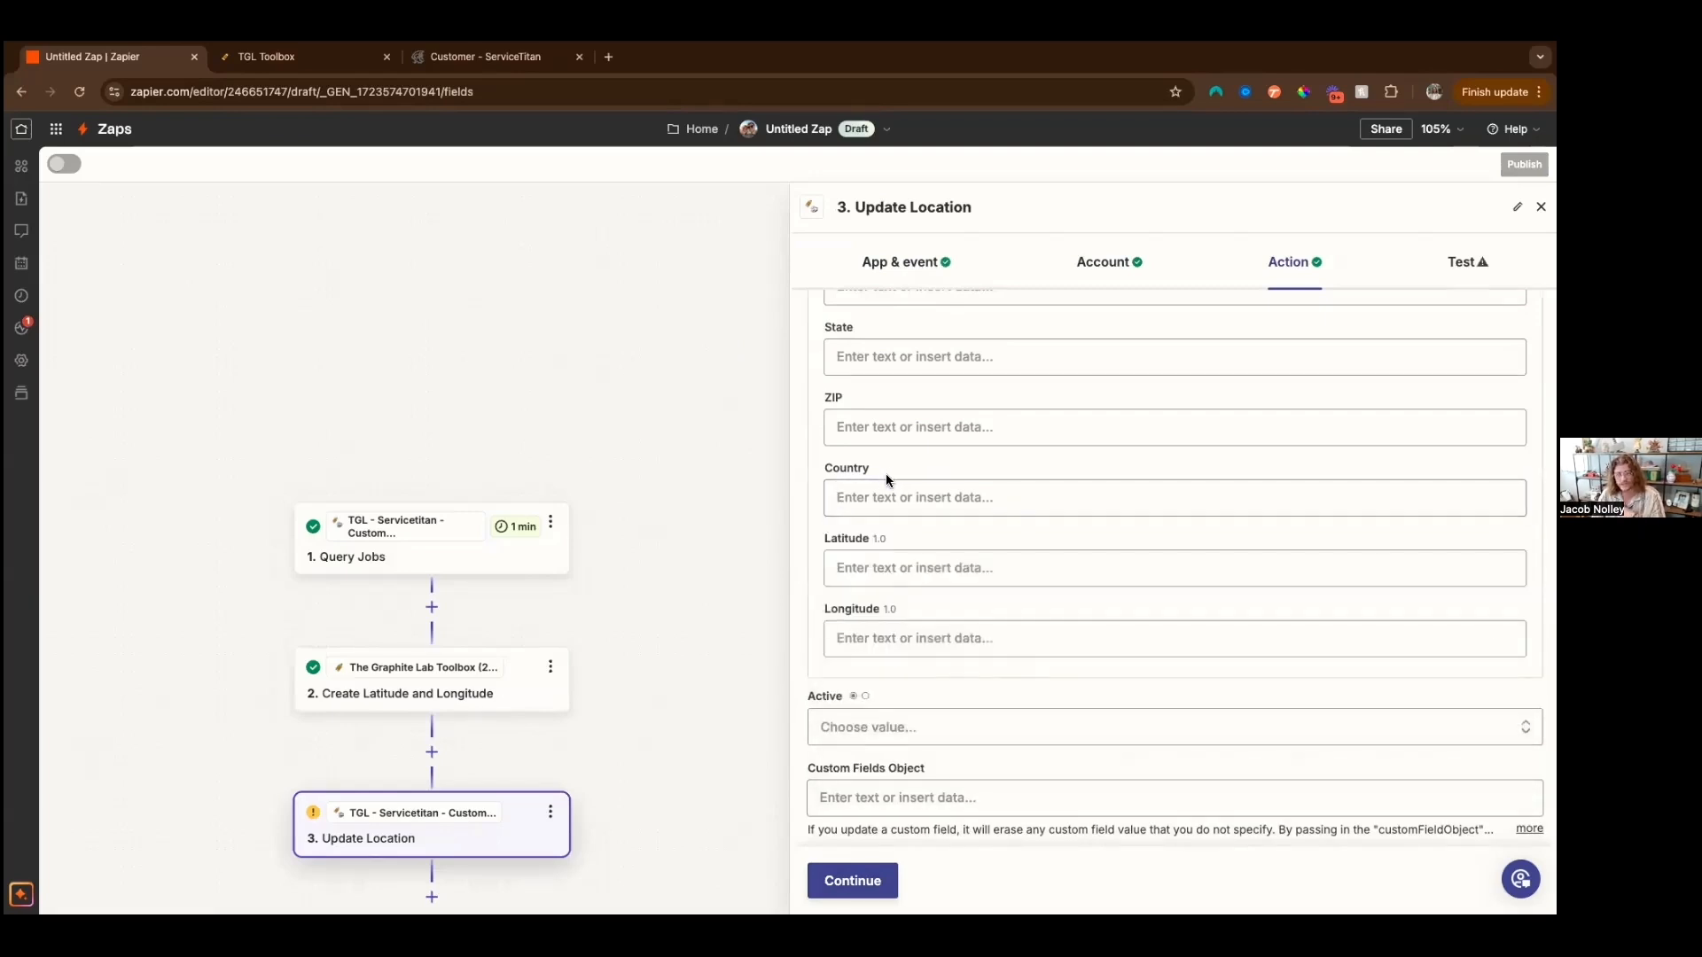
{"action": "left_click", "coordinate": [941, 497]}
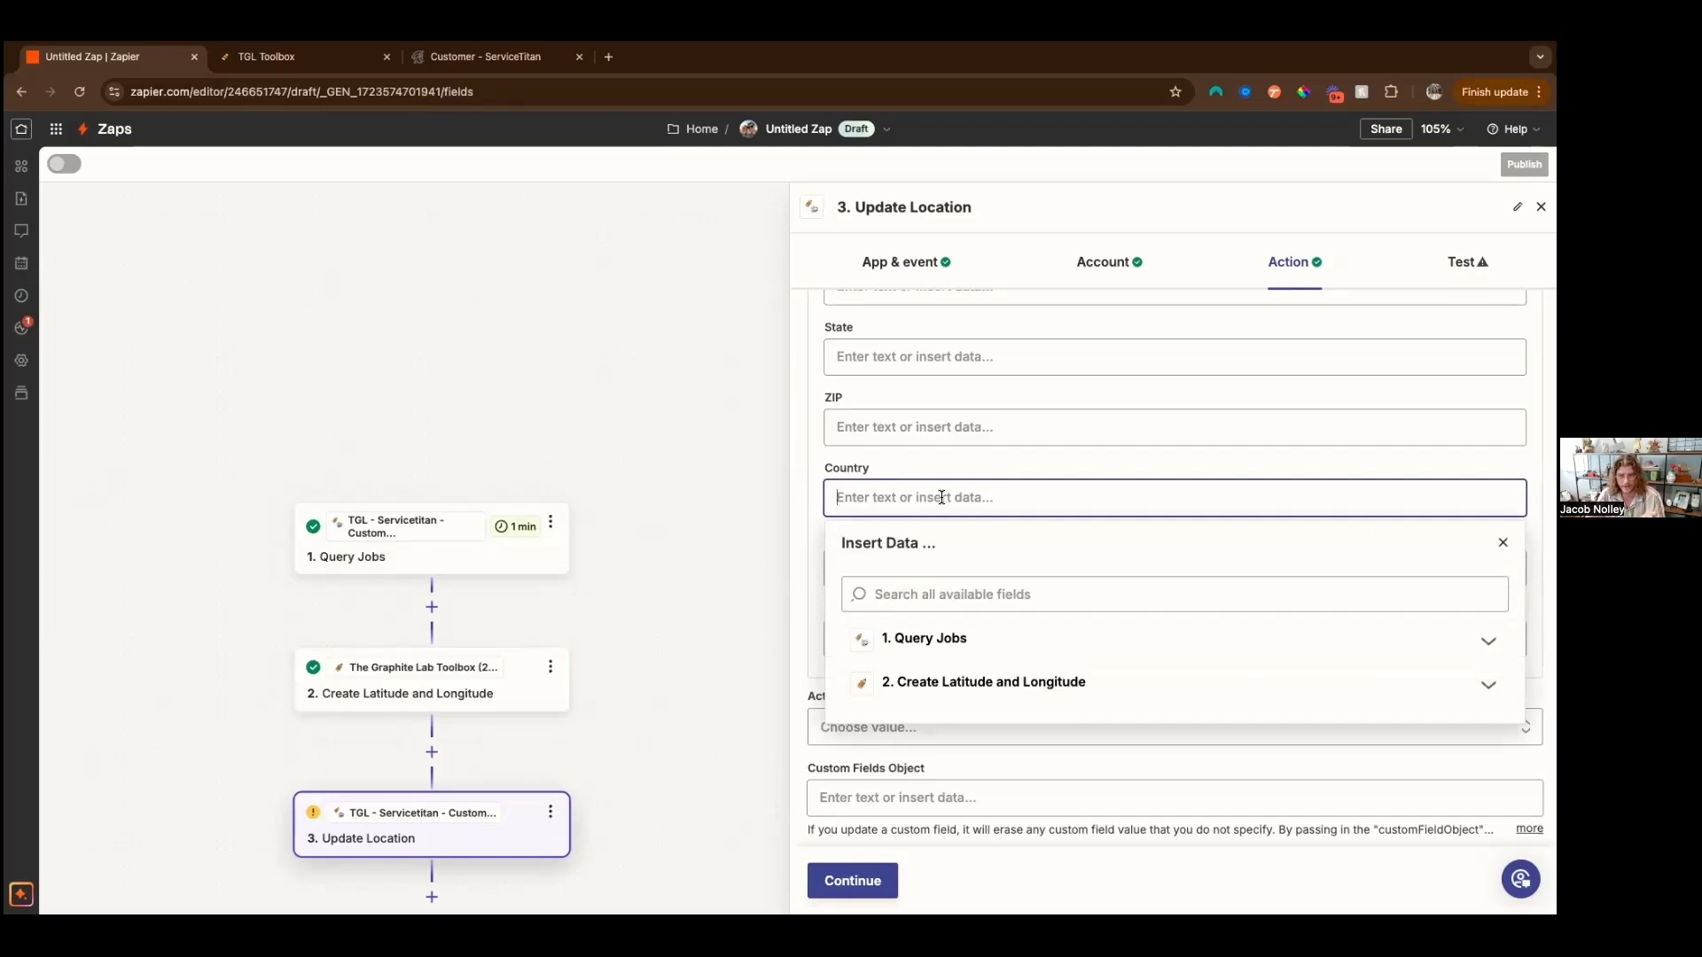
{"action": "type", "text": "USA"}
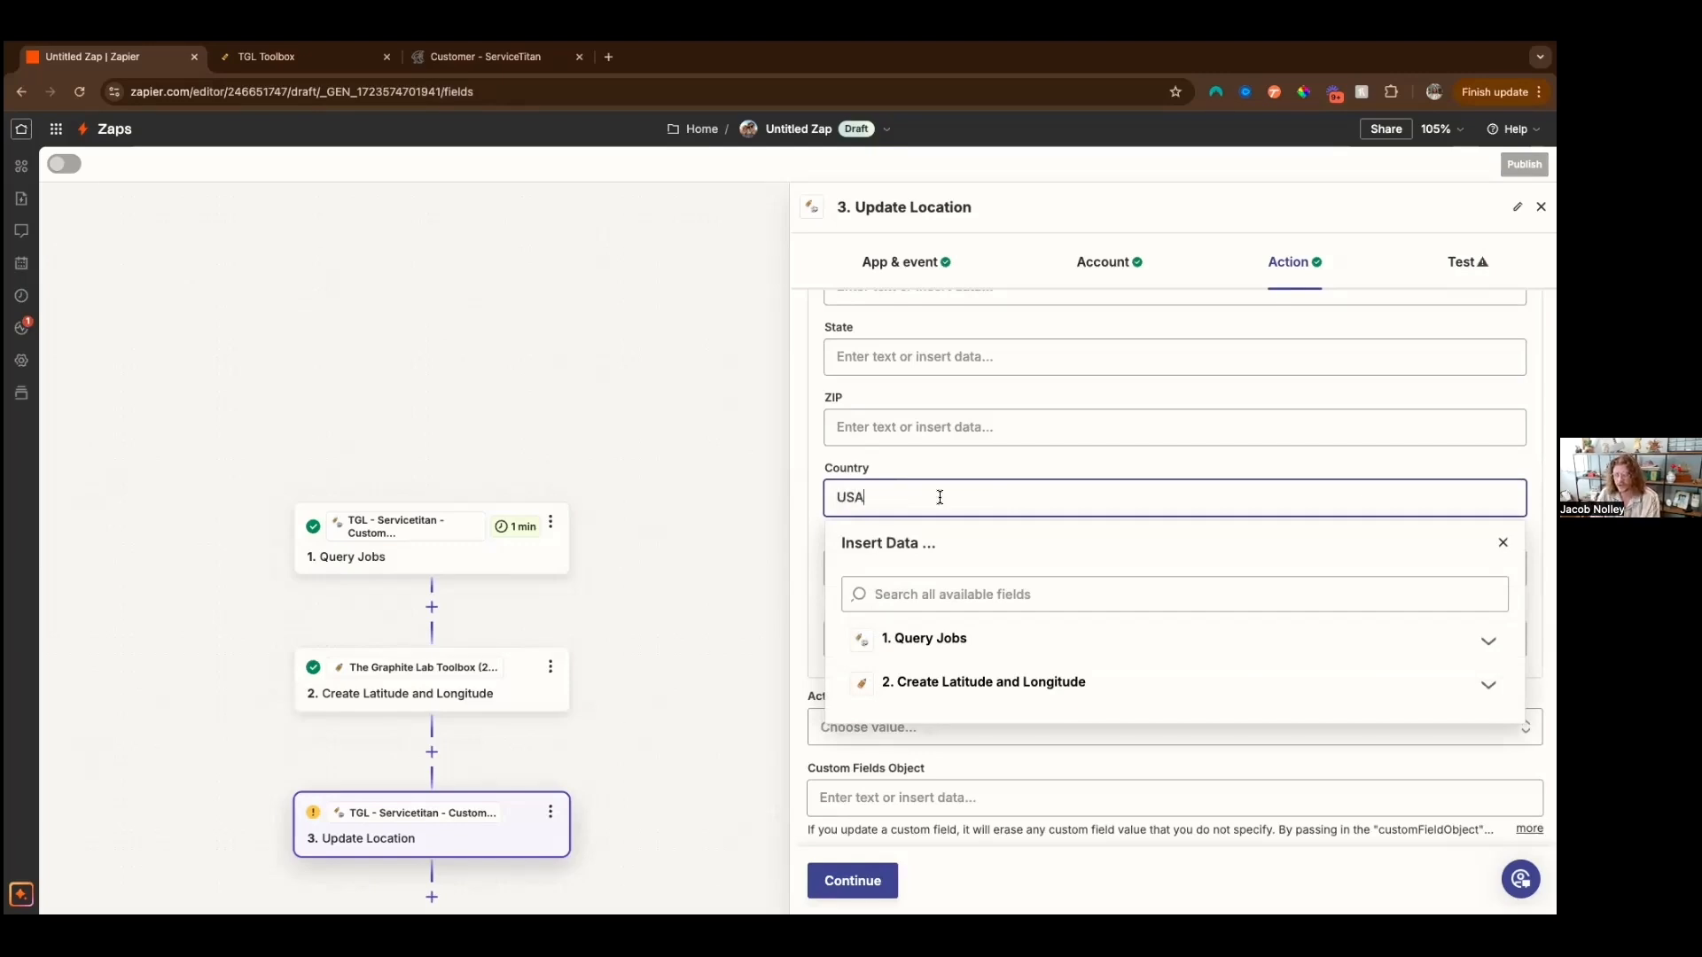
{"action": "left_click", "coordinate": [944, 468]}
{"action": "left_click", "coordinate": [895, 557]}
Step: Set the Update Location address's Country to Canada
{"action": "left_click_drag", "start_coordinate": [874, 499], "coordinate": [820, 501]}
{"action": "type", "text": "Candad"}
{"action": "key", "text": "BackSpace"}
{"action": "key", "text": "BackSpace"}
{"action": "key", "text": "BackSpace"}
{"action": "type", "text": "ada"}
{"action": "left_click", "coordinate": [899, 453]}
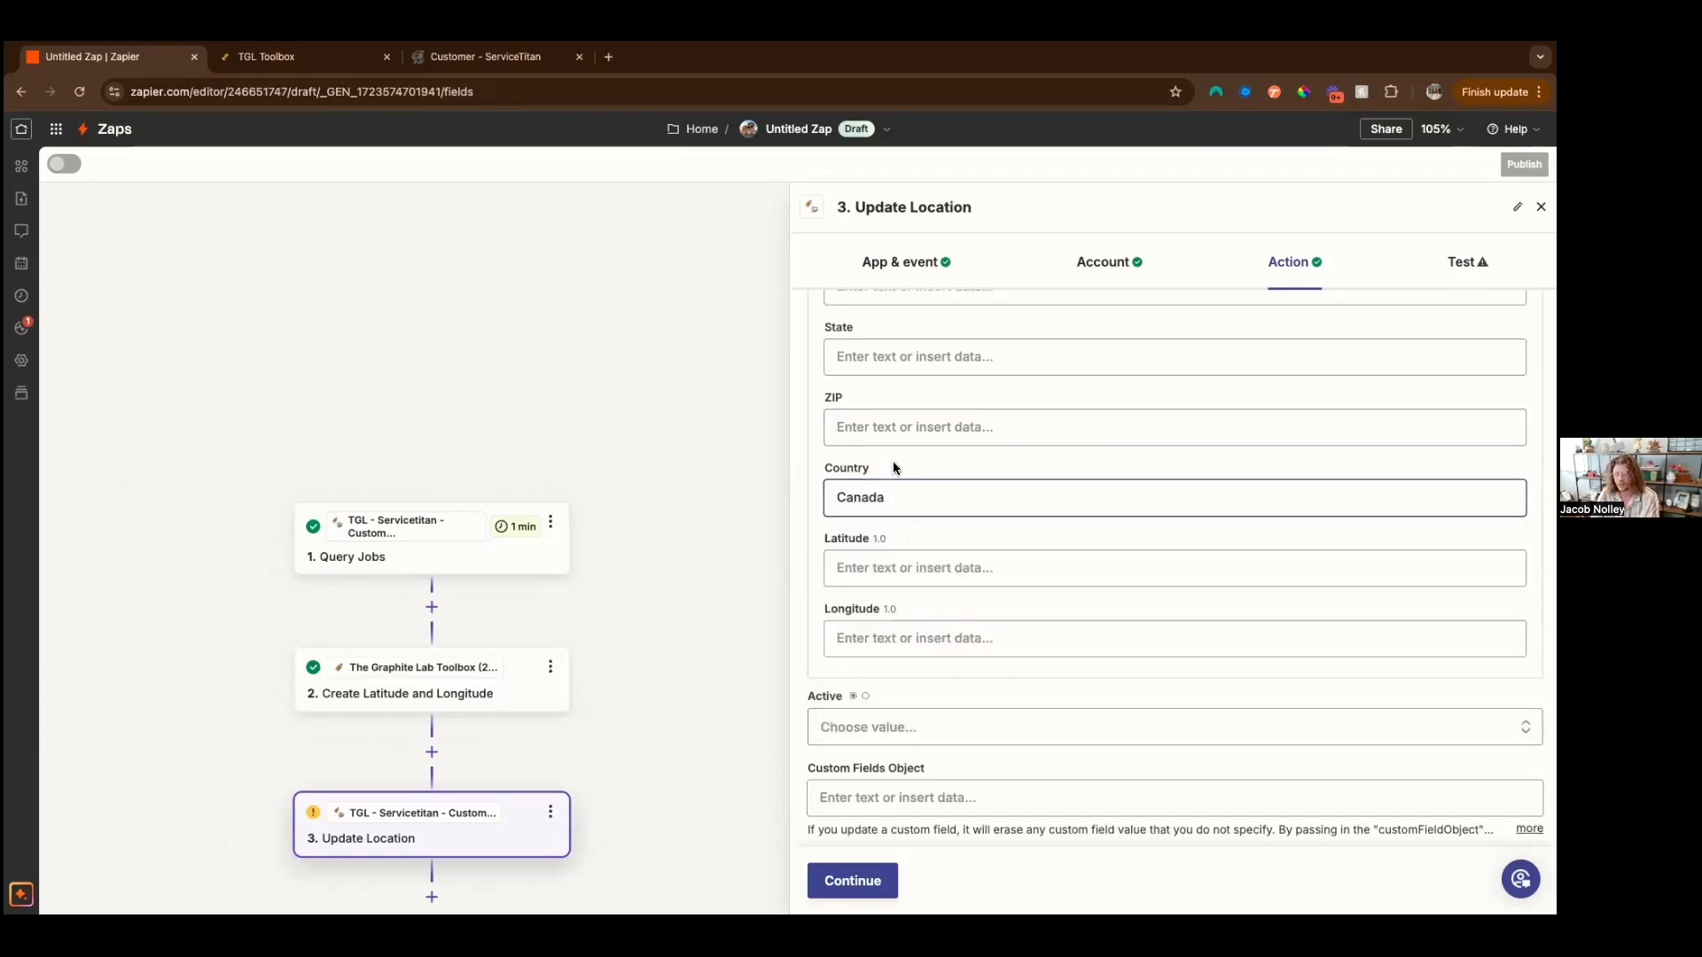
{"action": "left_click", "coordinate": [924, 488]}
{"action": "double_click", "coordinate": [822, 497]}
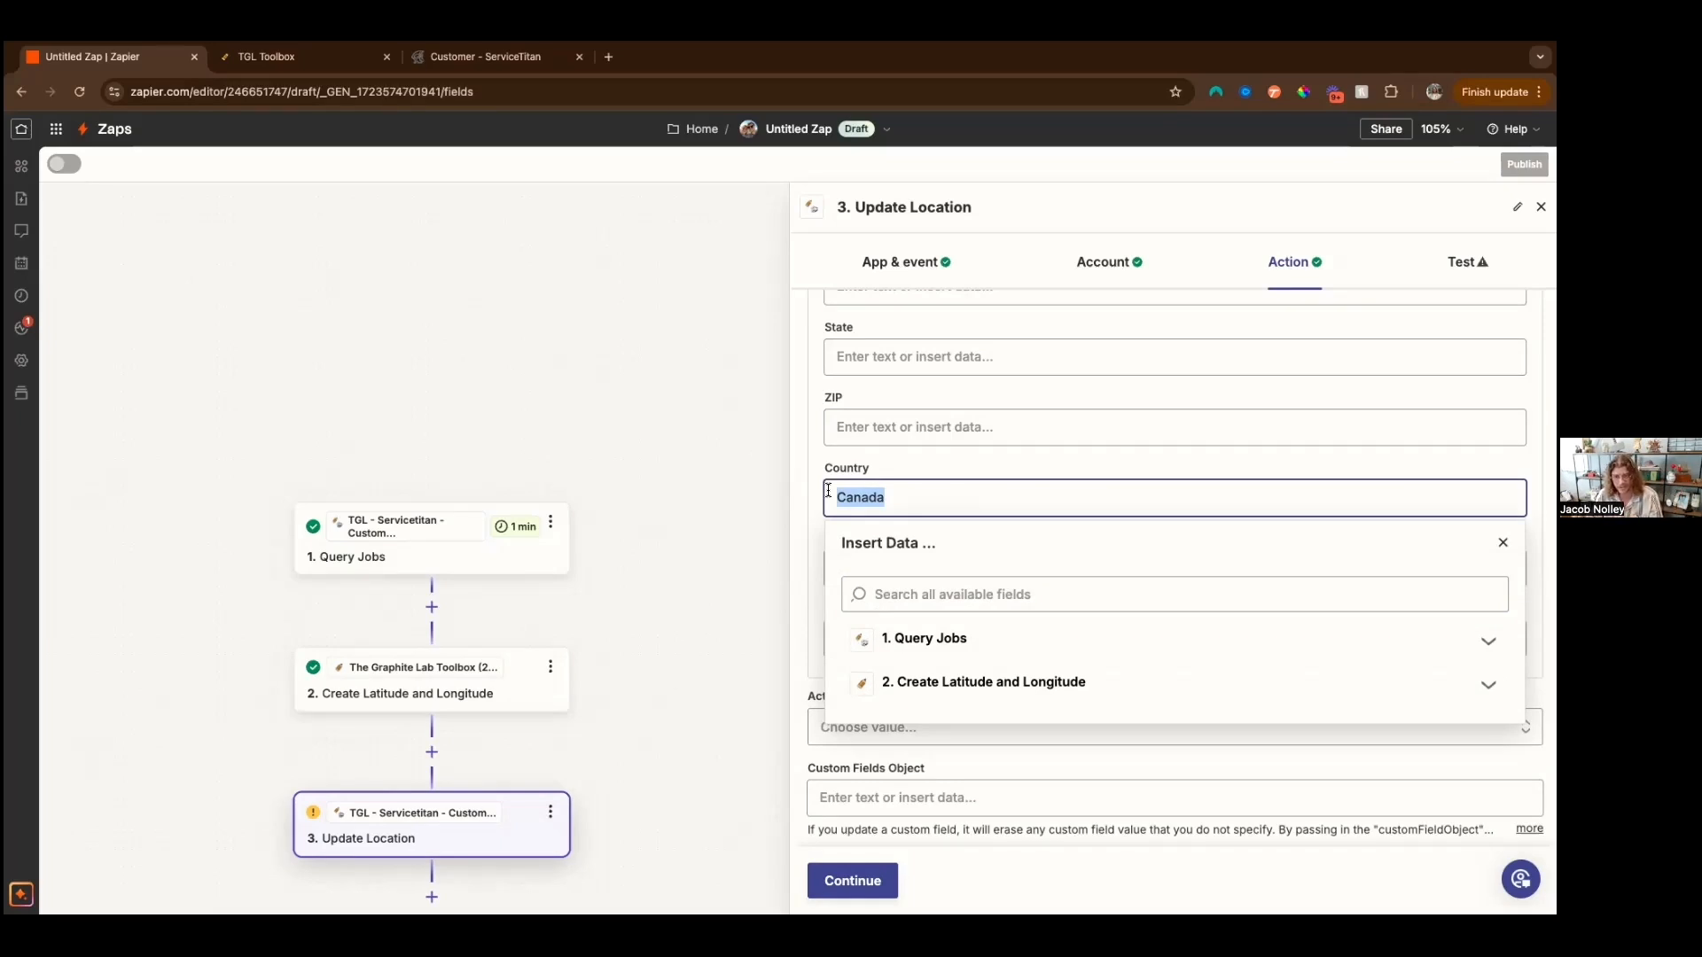
{"action": "left_click", "coordinate": [909, 464]}
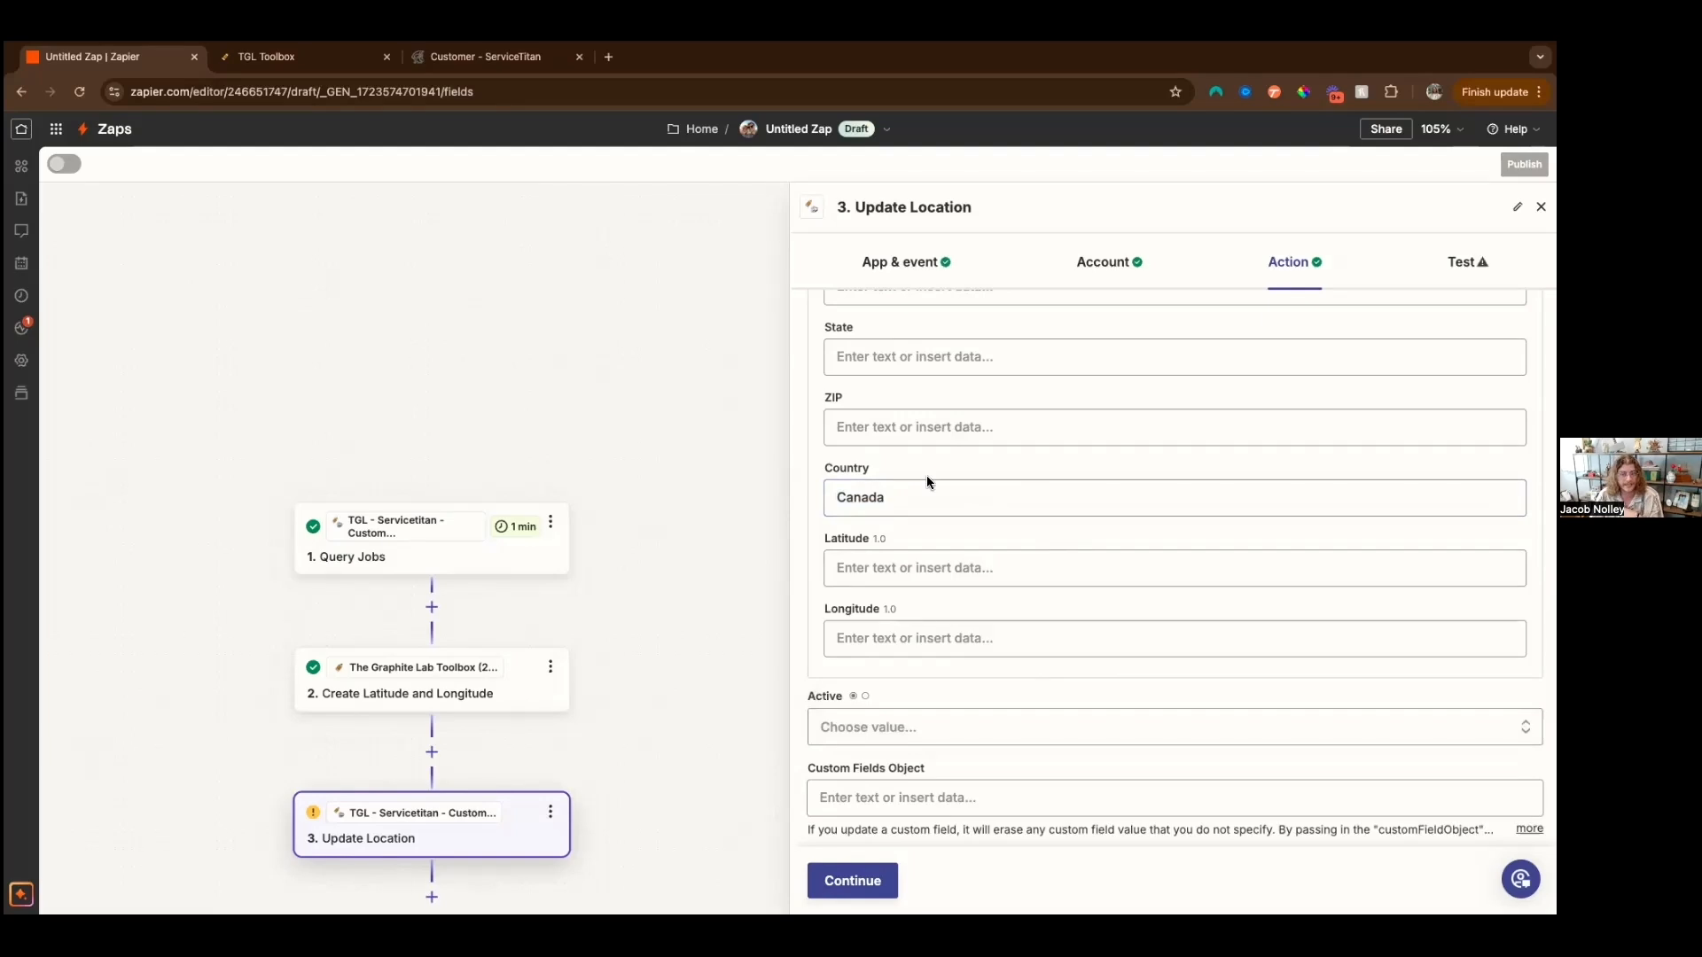
{"action": "left_click", "coordinate": [902, 346]}
{"action": "scroll", "coordinate": [901, 343], "scroll_direction": "up", "scroll_amount": 1}
{"action": "left_click", "coordinate": [882, 351]}
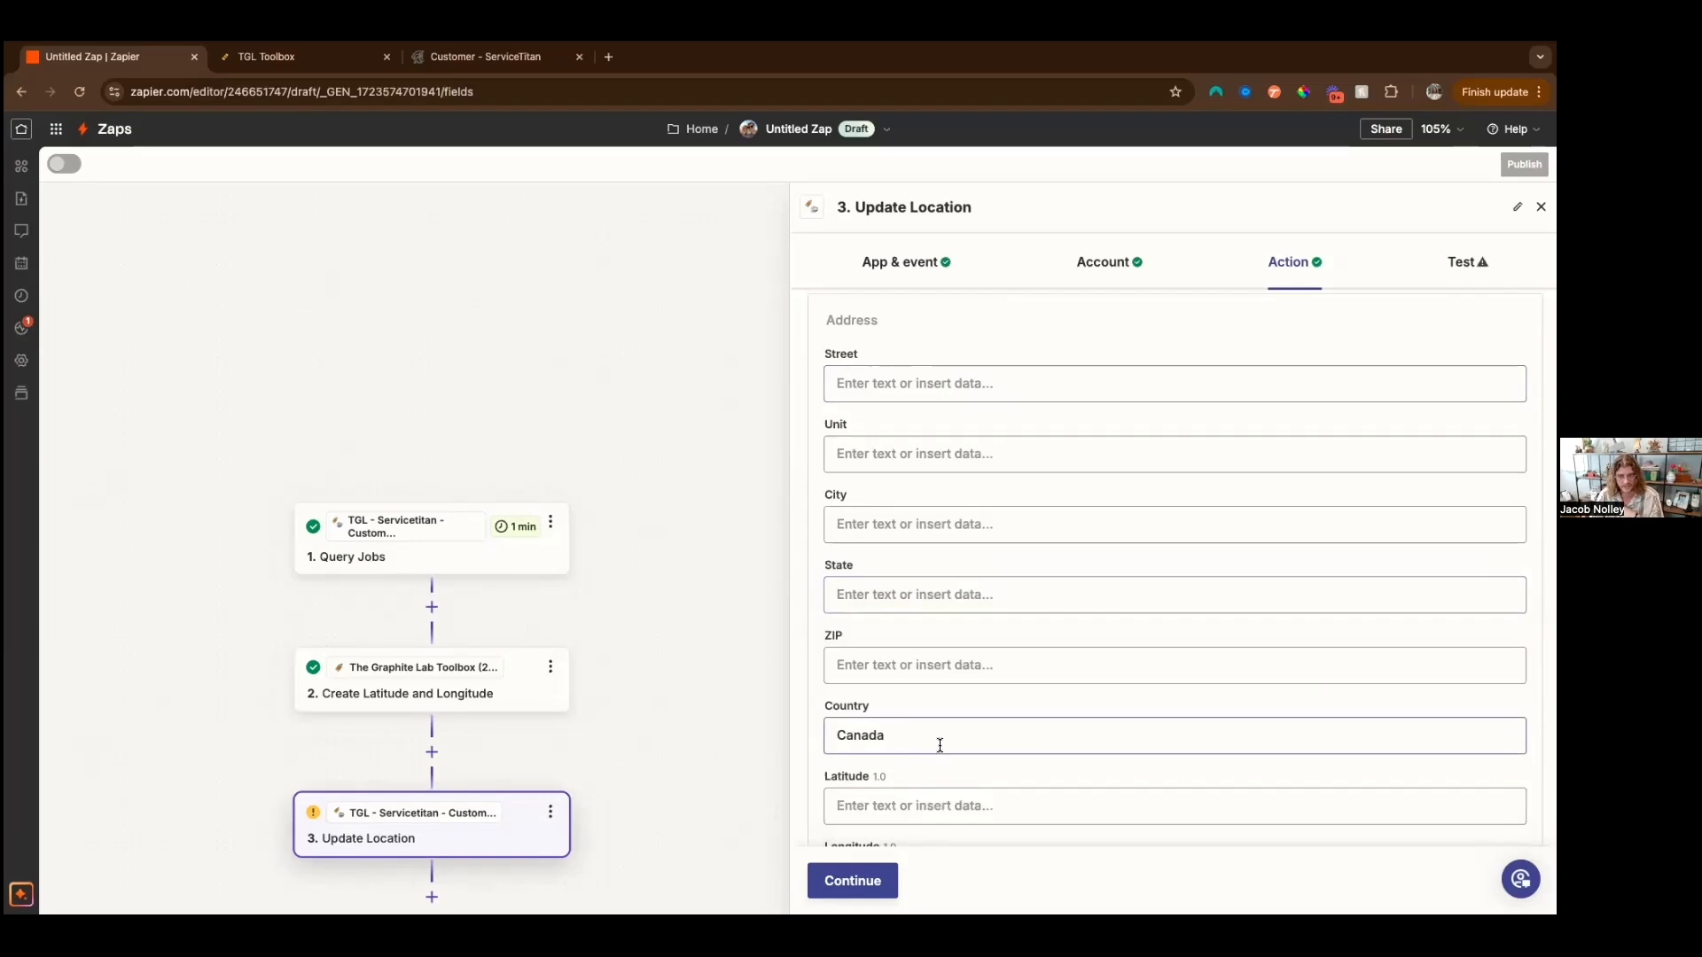
Step: Map the Update Location address's Latitude to the Lat value from the Create Latitude and Longitude step
{"action": "scroll", "coordinate": [940, 746], "scroll_direction": "down", "scroll_amount": 3}
{"action": "left_click", "coordinate": [920, 556]}
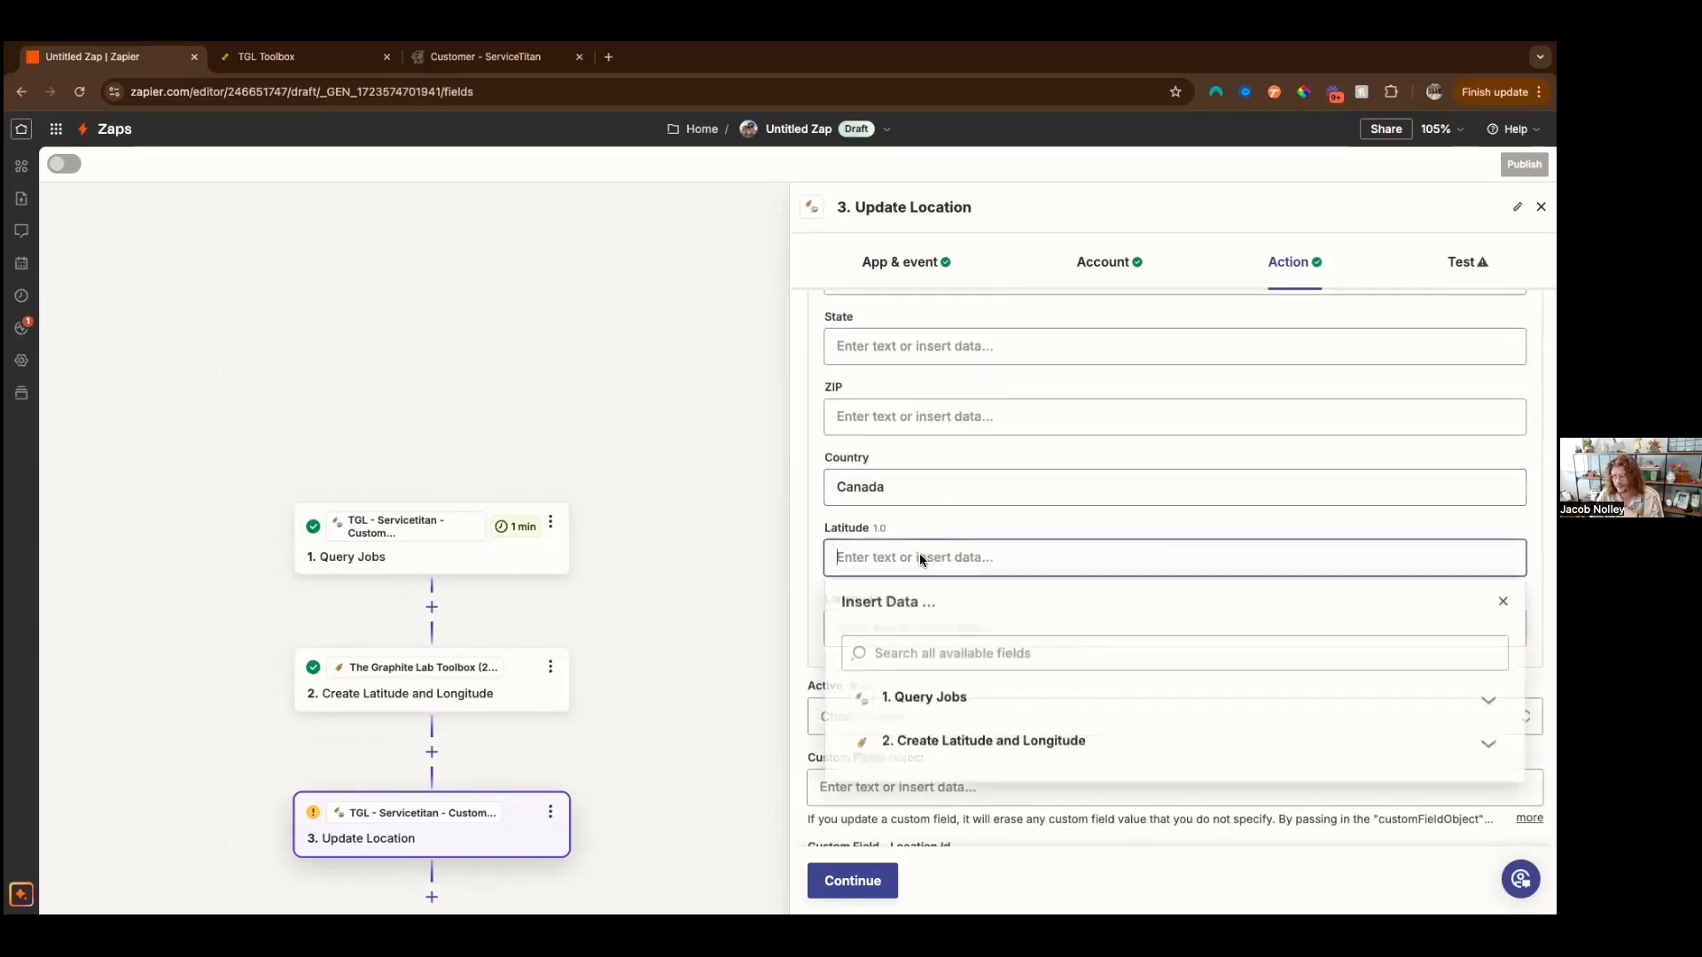
{"action": "left_click", "coordinate": [950, 744]}
{"action": "left_click", "coordinate": [913, 783]}
{"action": "left_click", "coordinate": [955, 520]}
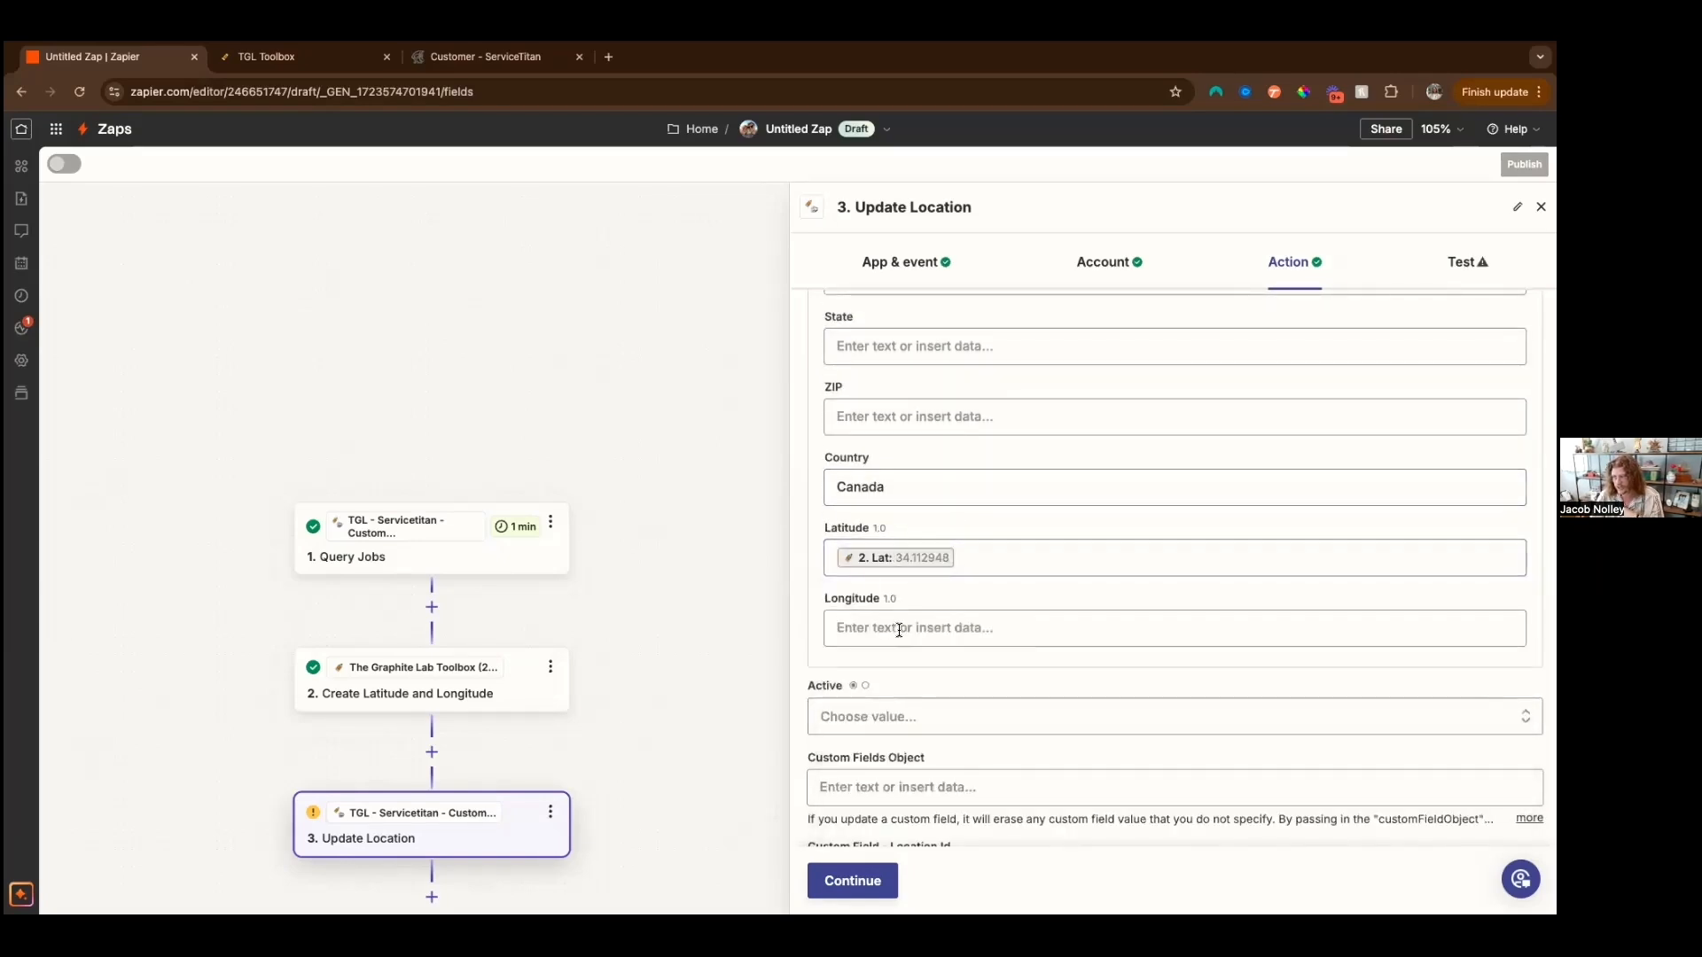
Step: Map the Update Location address's Longitude to the Lng value from the Create Latitude and Longitude step
{"action": "left_click", "coordinate": [899, 630]}
{"action": "left_click", "coordinate": [913, 809]}
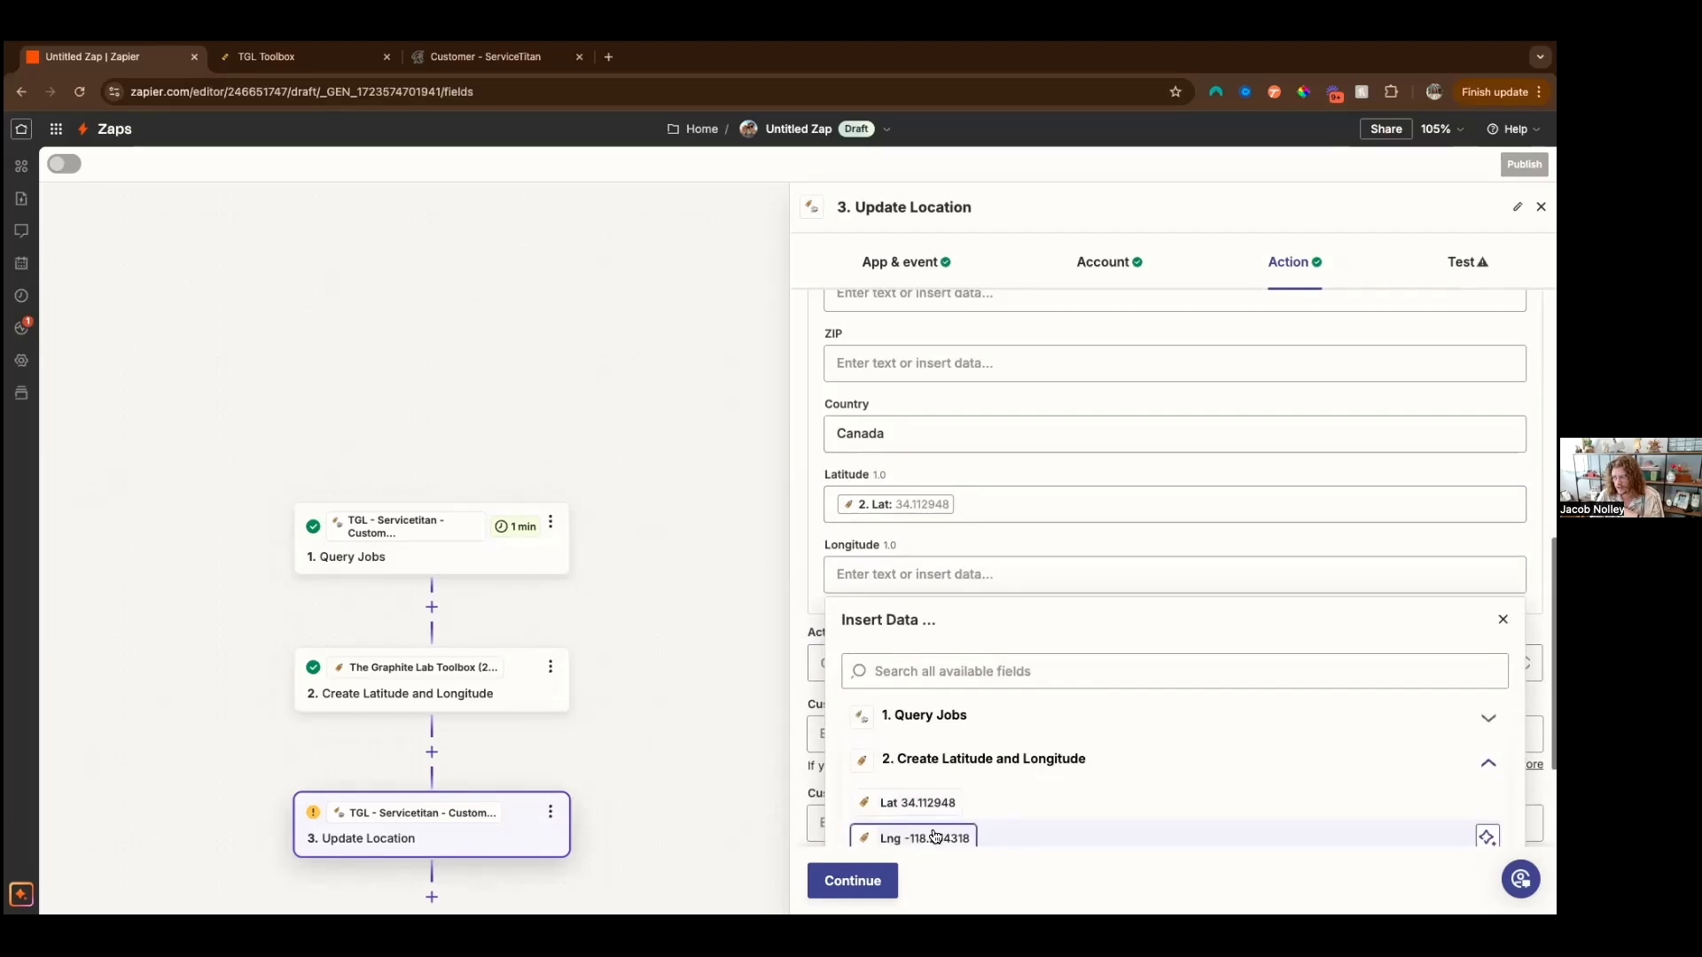
{"action": "left_click", "coordinate": [934, 836]}
{"action": "left_click", "coordinate": [965, 448]}
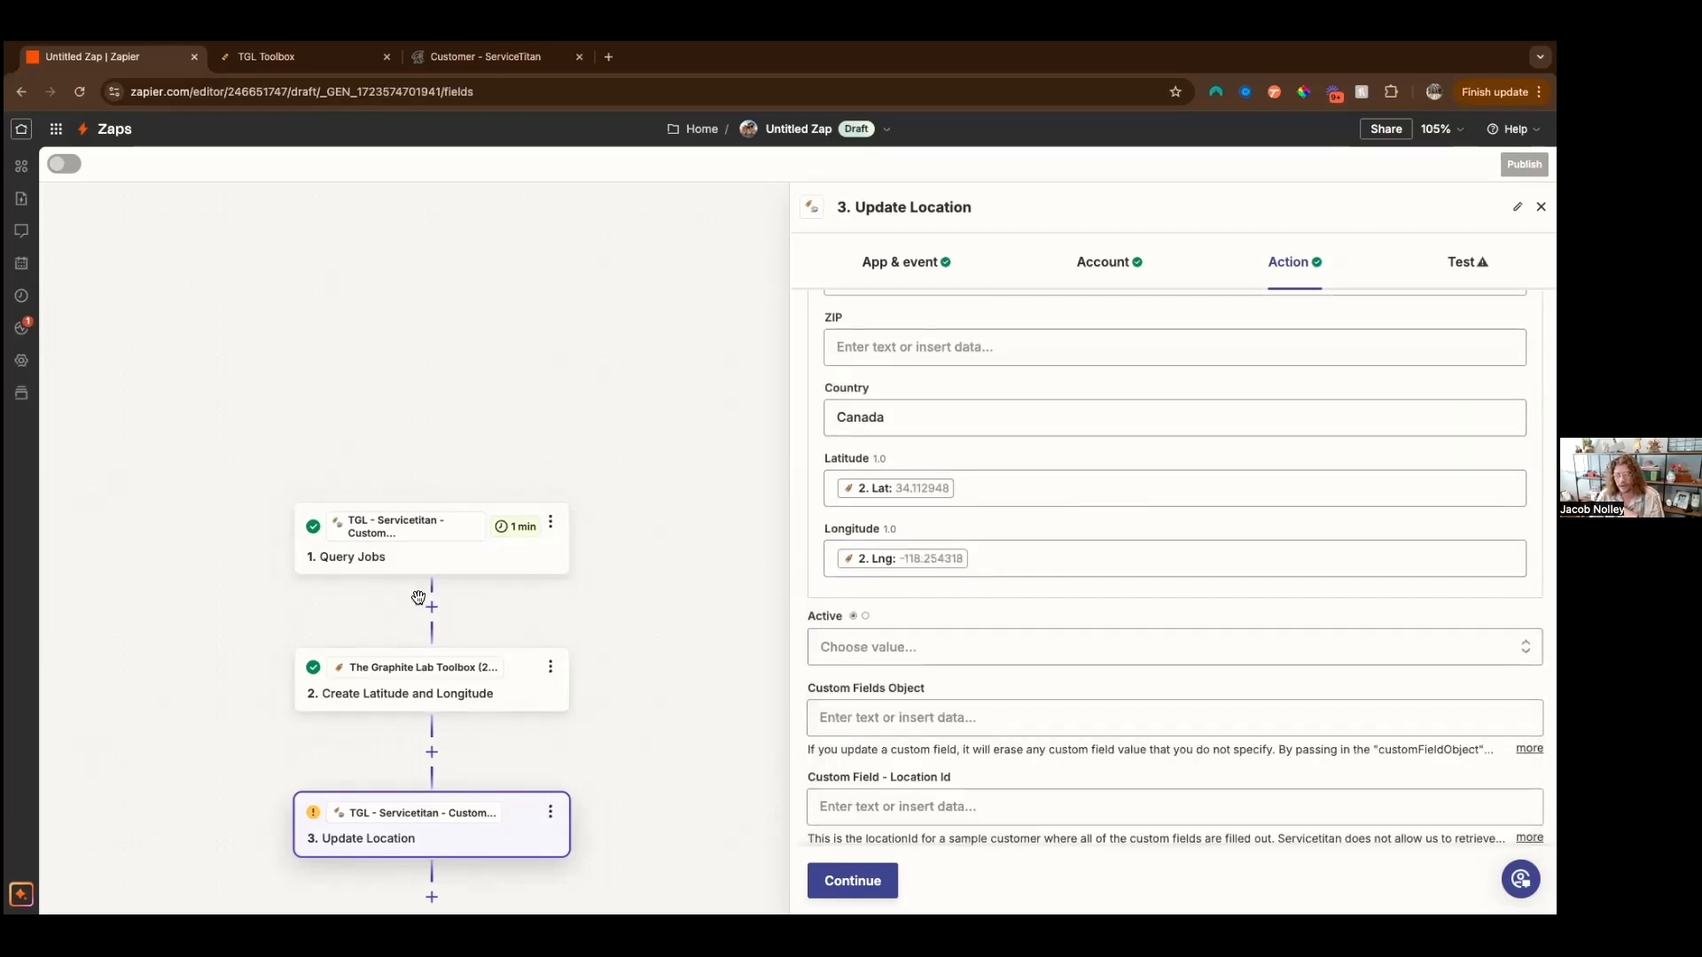
Step: Insert a Filter by Zapier step between Query Jobs and Create Latitude and Longitude
{"action": "left_click", "coordinate": [432, 607]}
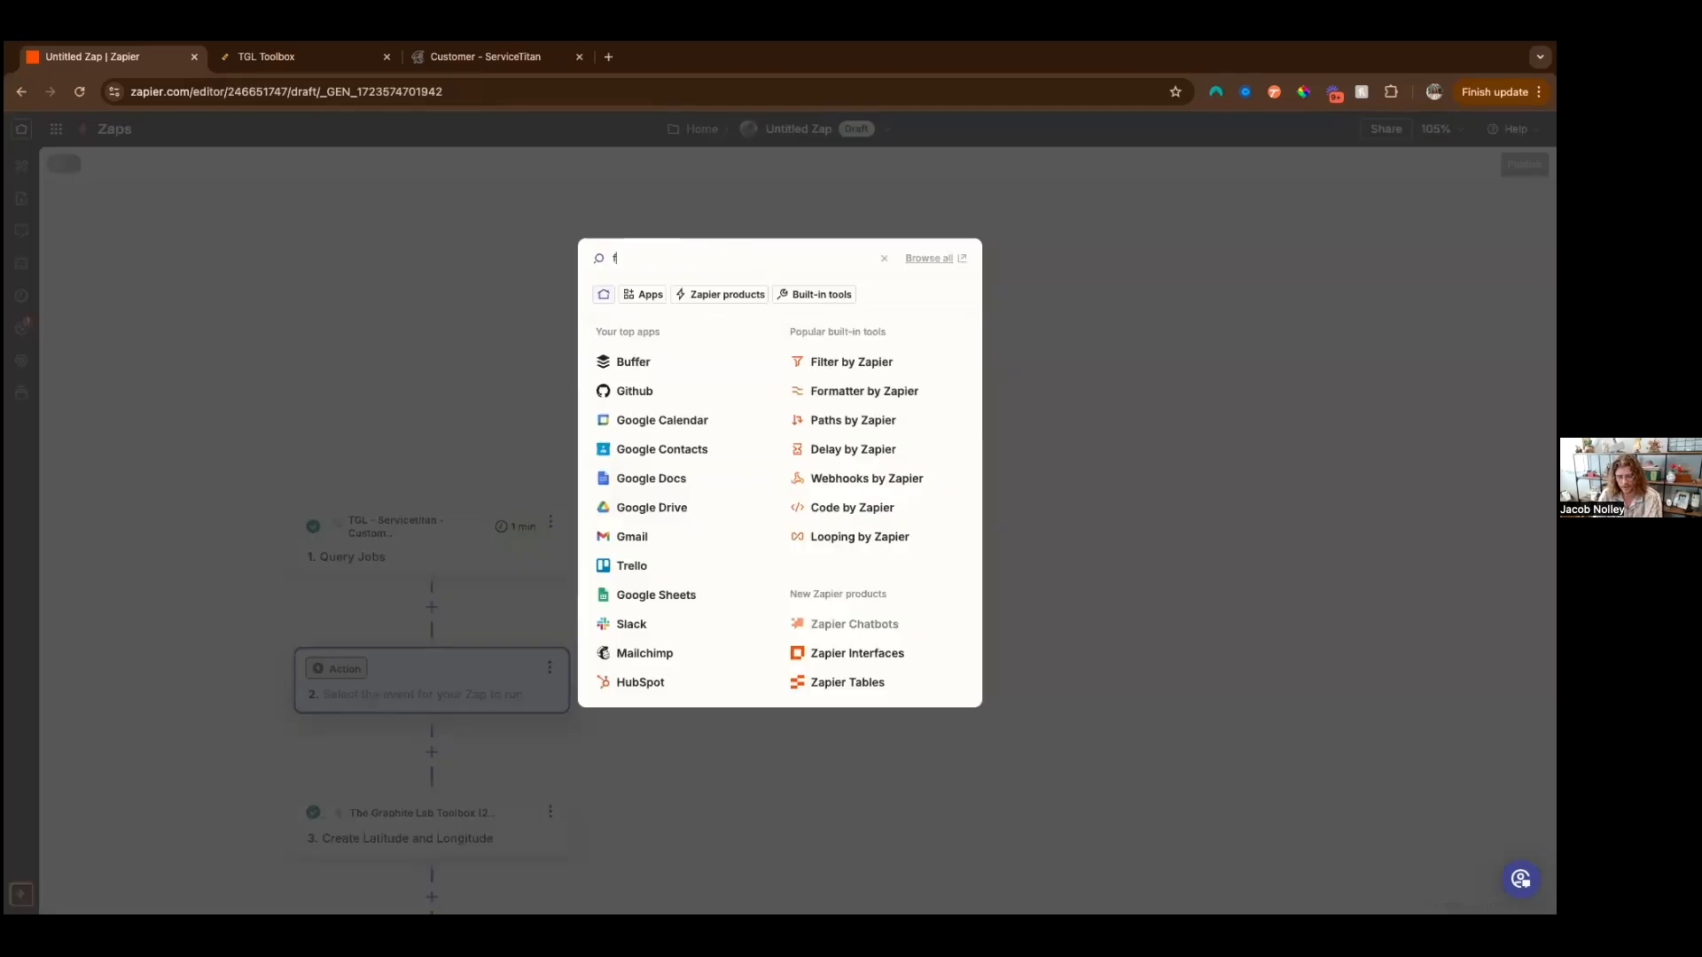
{"action": "type", "text": "filter"}
{"action": "left_click", "coordinate": [685, 306]}
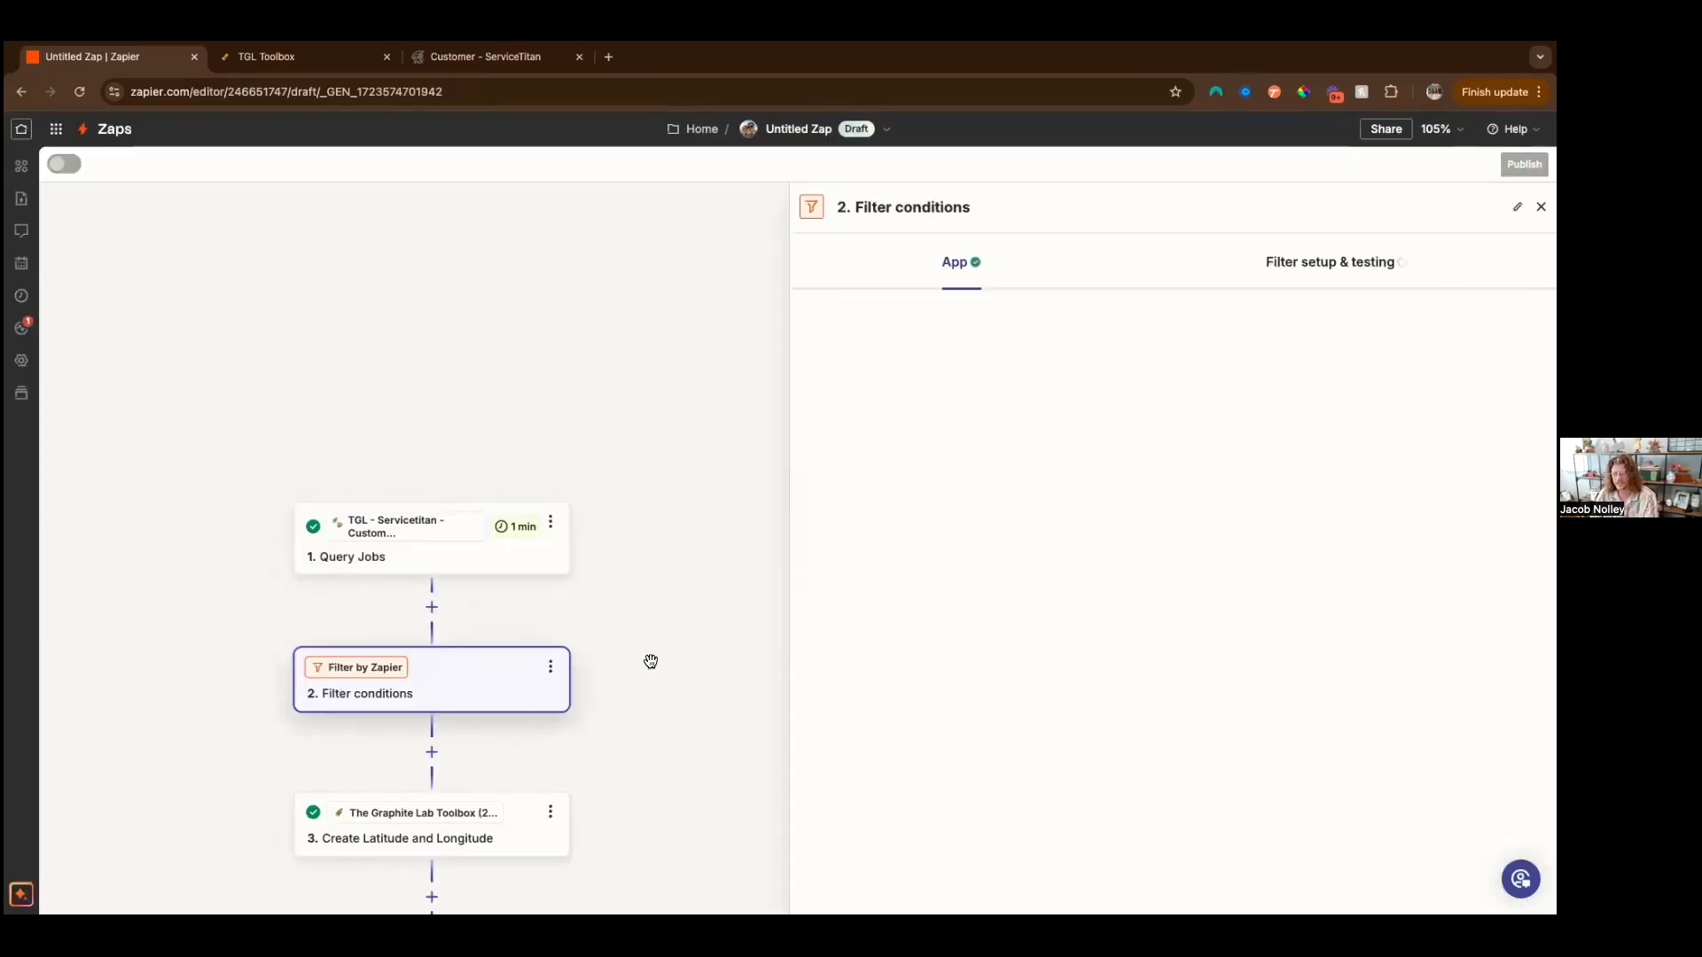
Step: Set the filter's first rule to Location Address Latitude from Query Jobs, (Text) Is not in, null
{"action": "left_click", "coordinate": [880, 355]}
{"action": "type", "text": "location lat"}
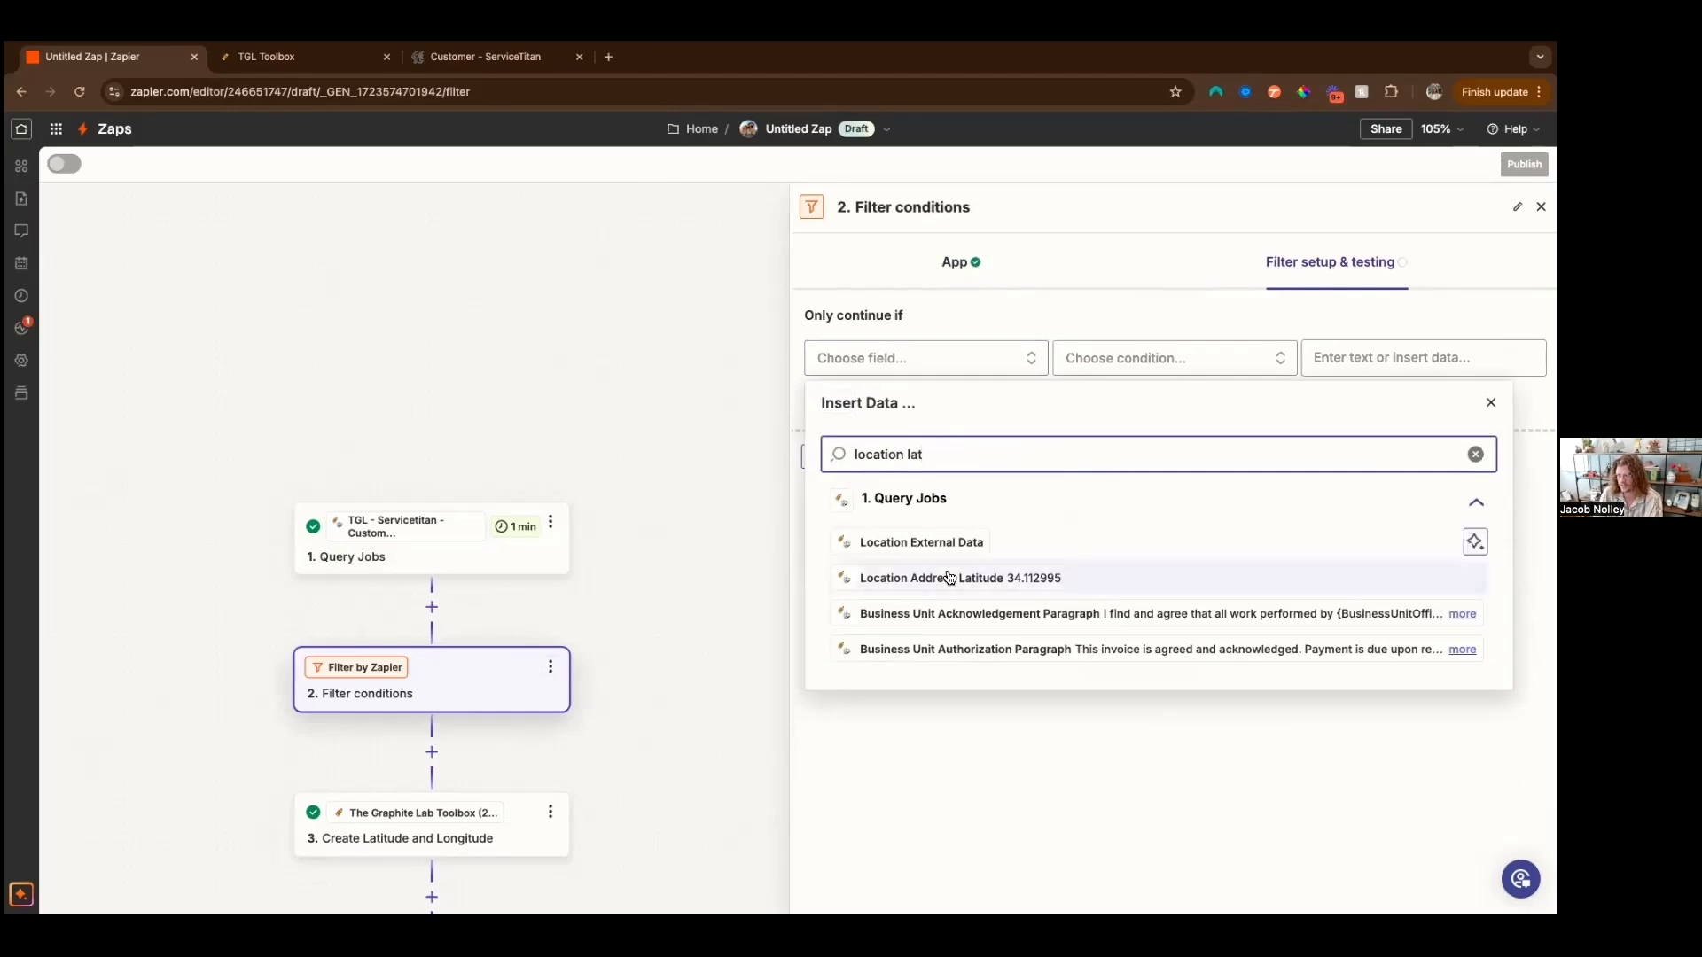
{"action": "left_click", "coordinate": [848, 578]}
{"action": "left_click", "coordinate": [1152, 356]}
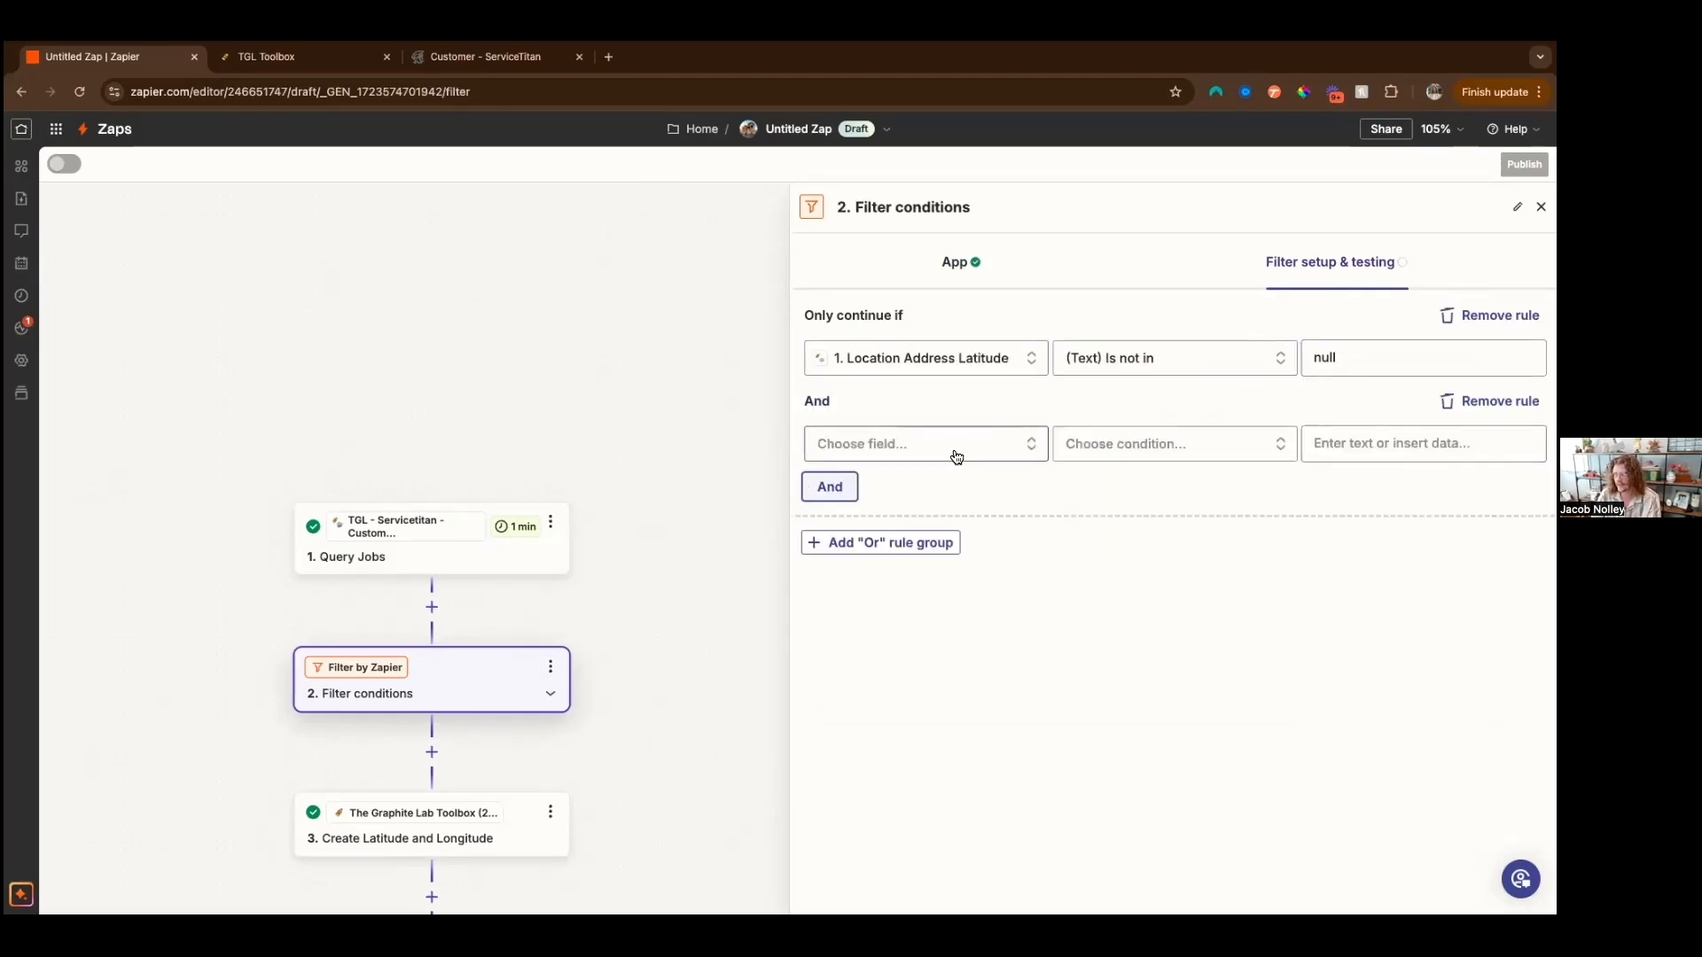
Step: Add an And rule to the filter requiring that Location Address Latitude does not exist
{"action": "left_click", "coordinate": [957, 456]}
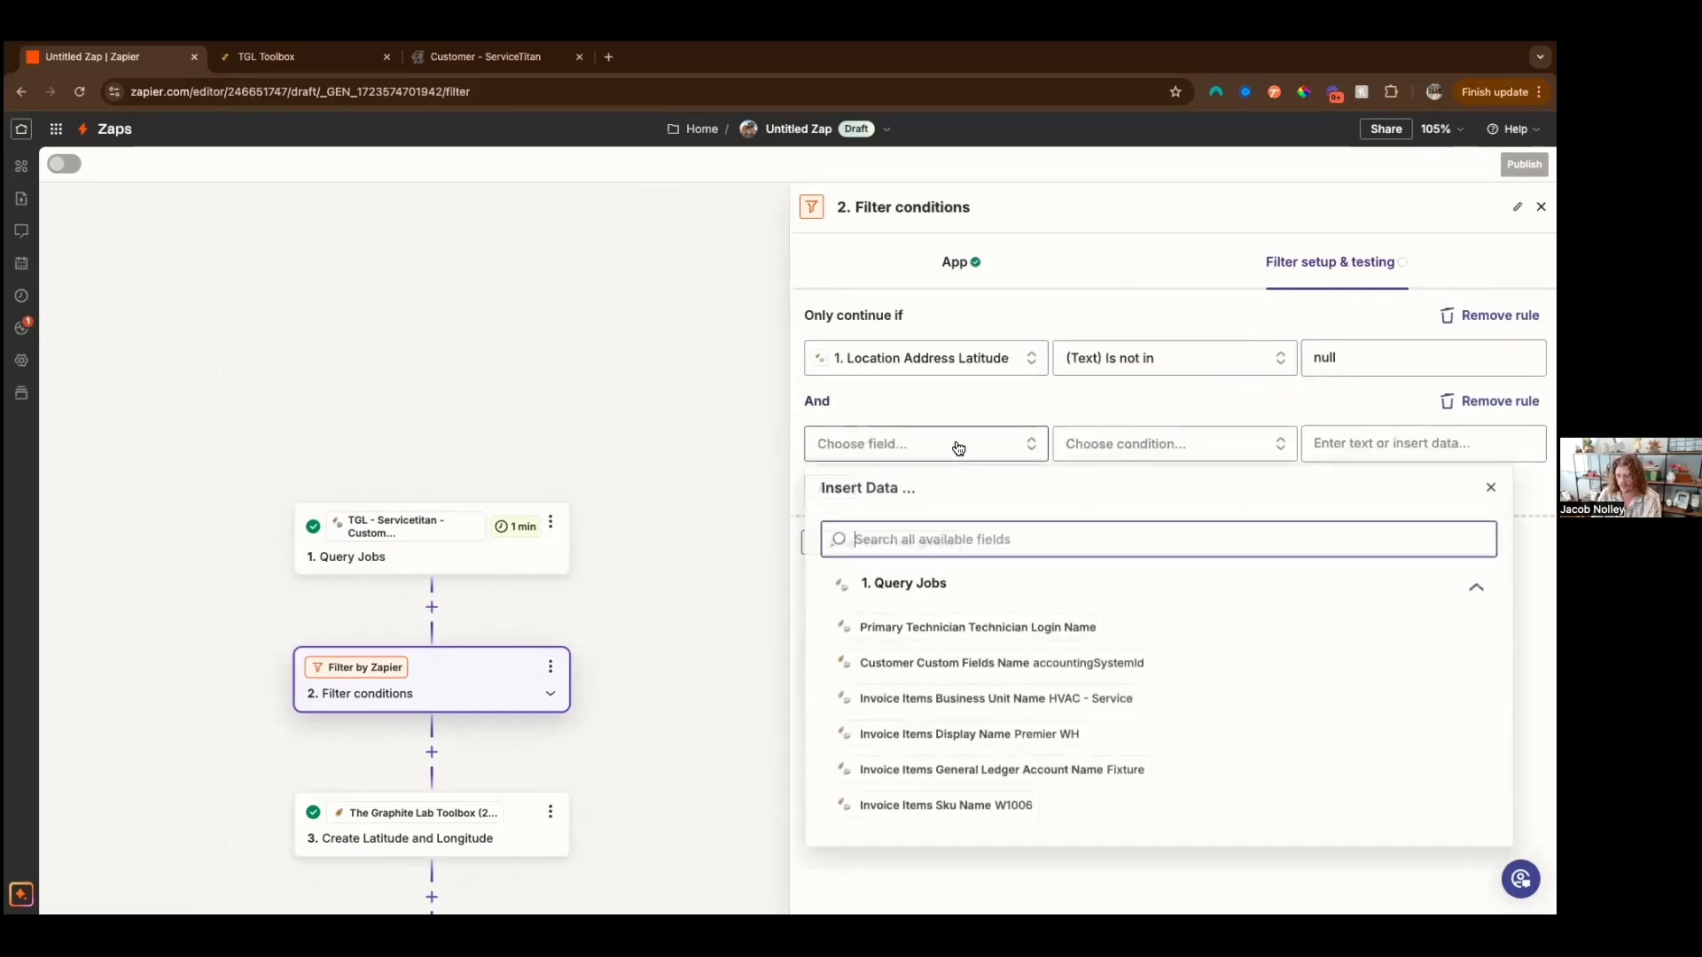
{"action": "type", "text": "location "}
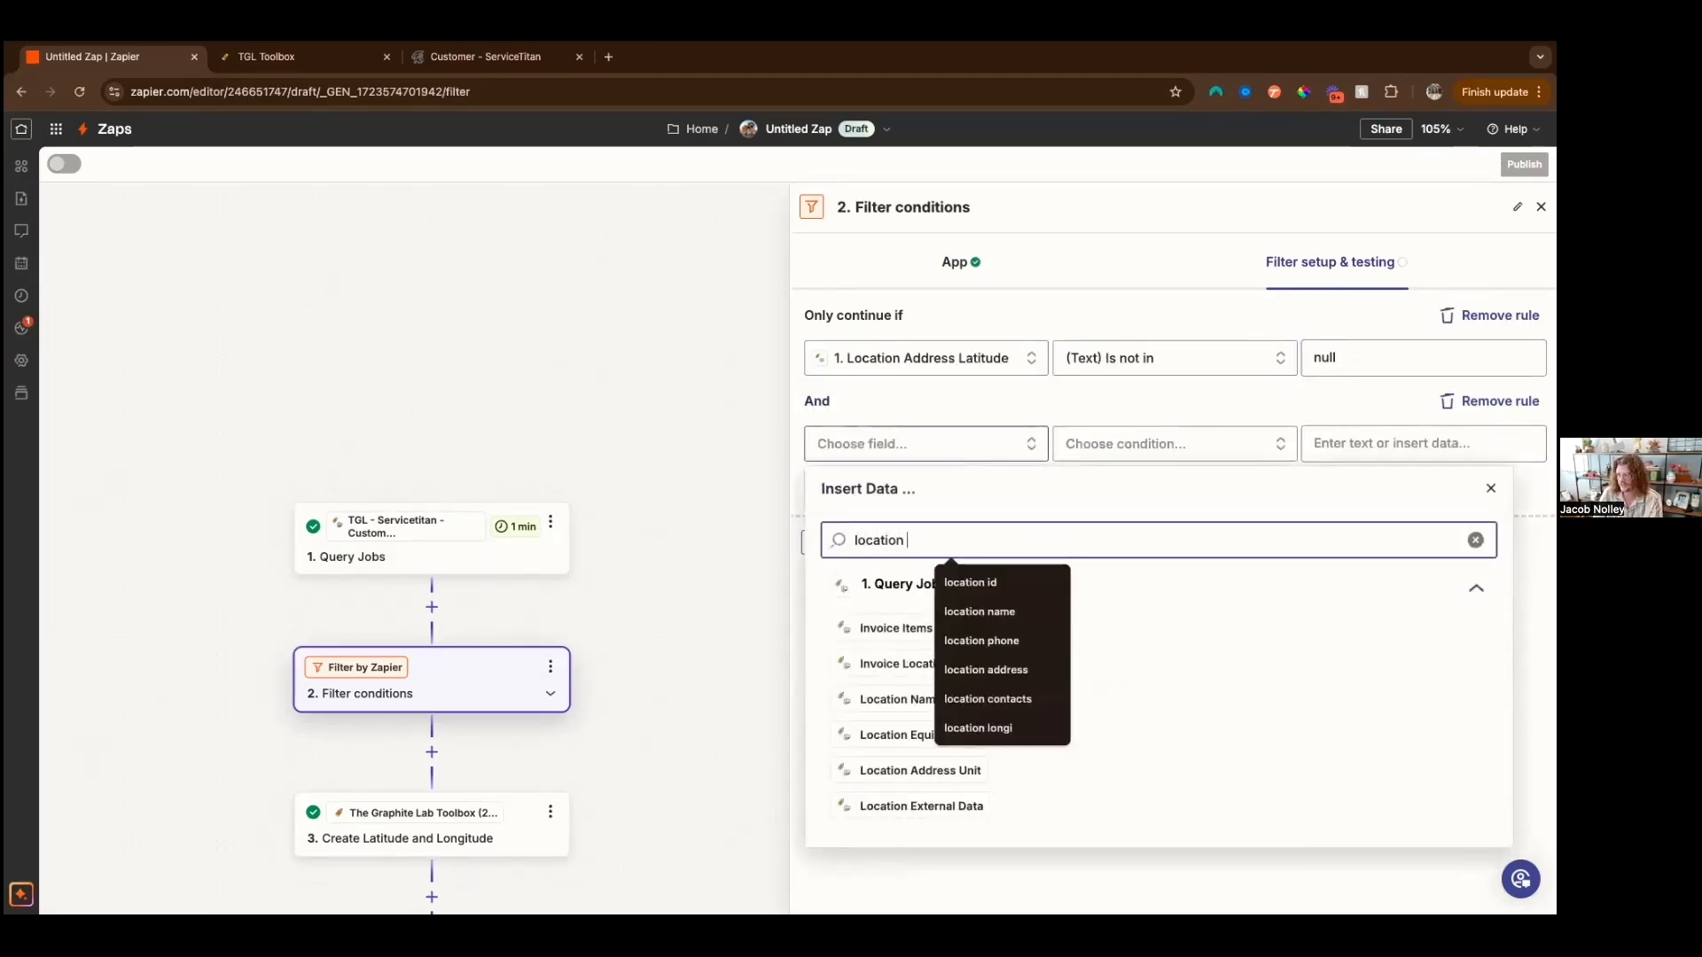
{"action": "type", "text": "address"}
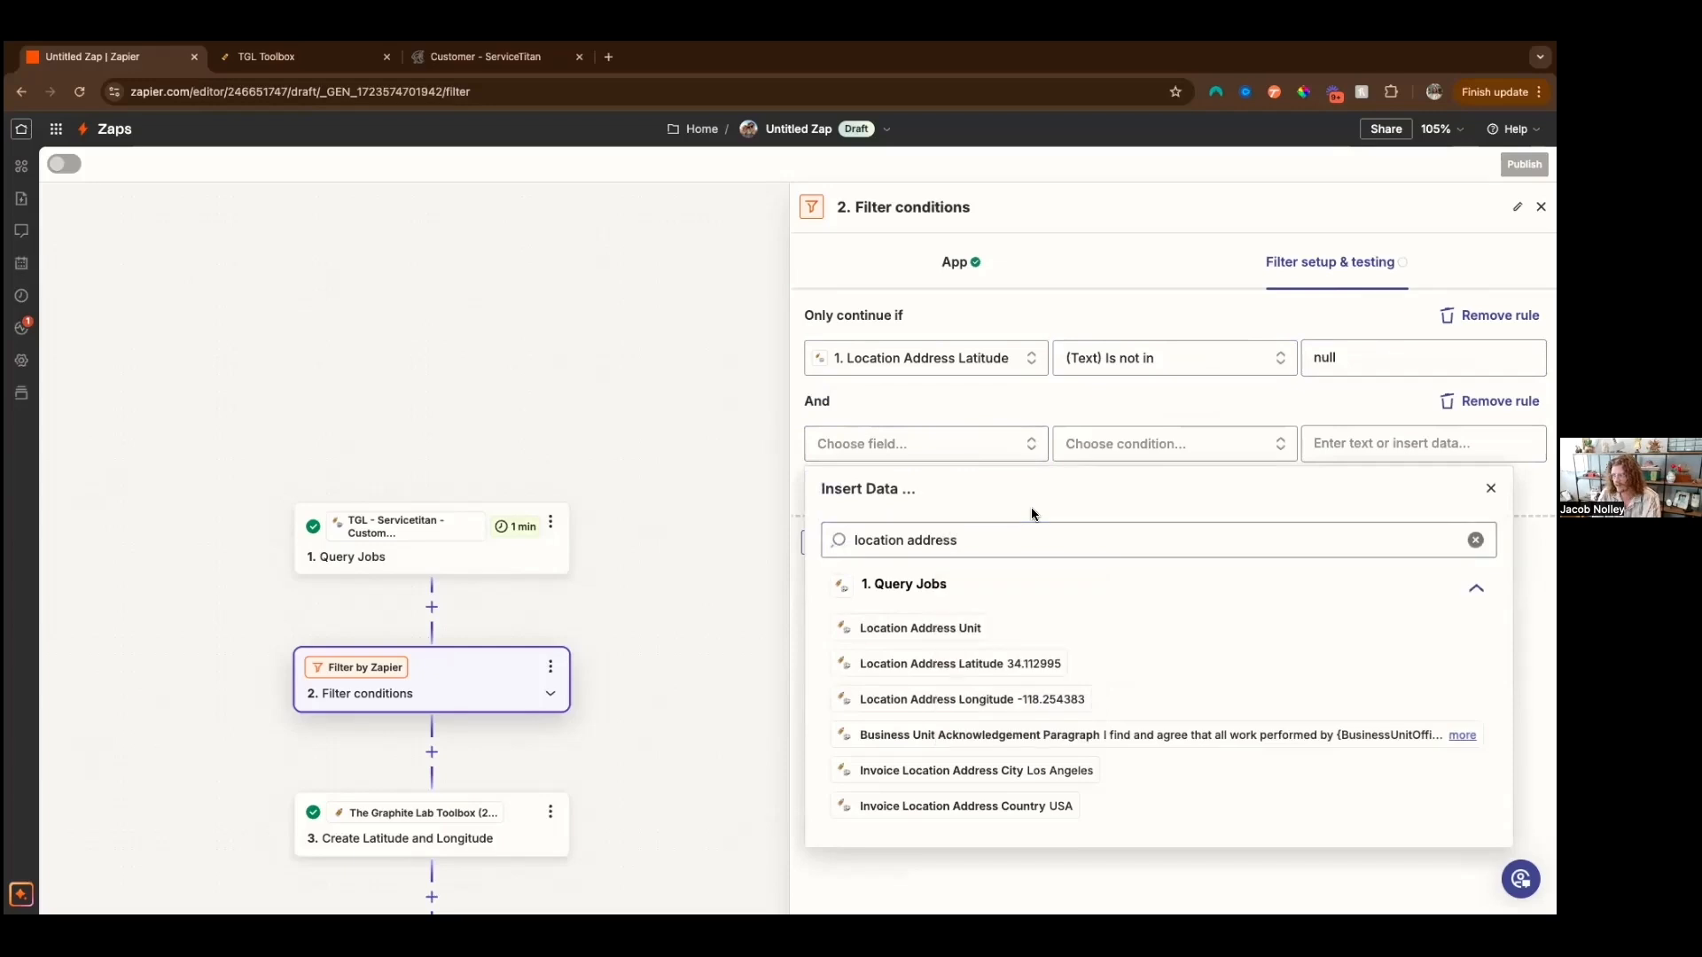
{"action": "left_click", "coordinate": [1000, 660]}
{"action": "left_click", "coordinate": [1153, 445]}
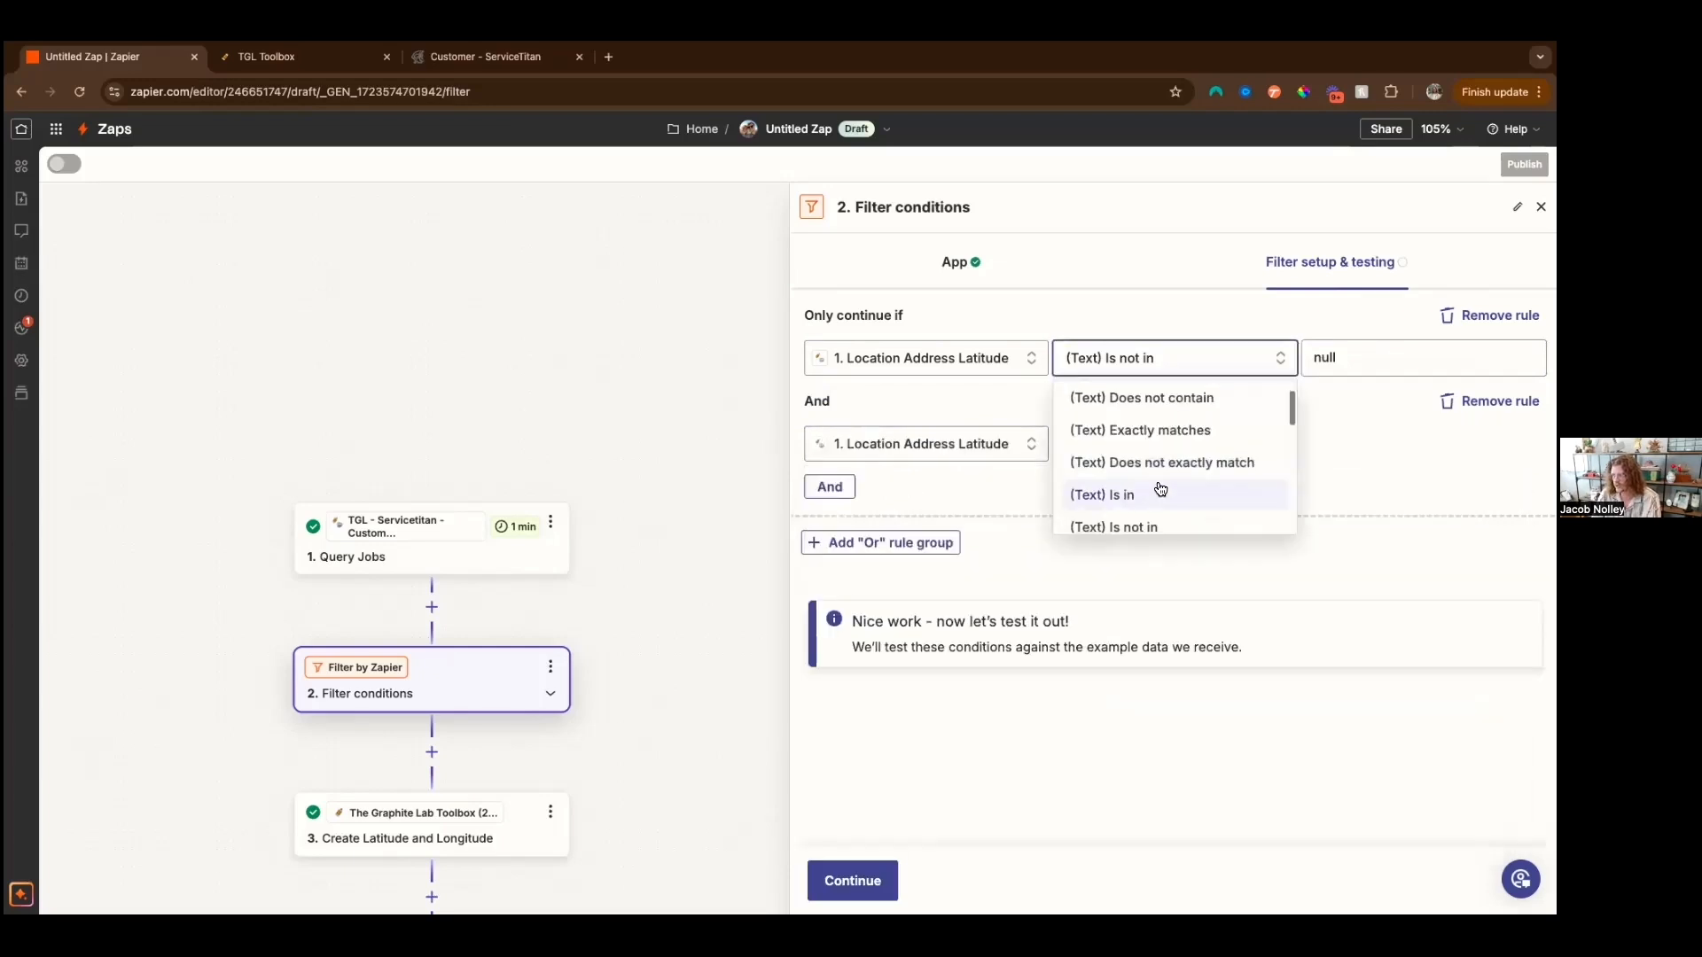
Step: Change the first filter rule's condition to (Text) Contains
{"action": "scroll", "coordinate": [1144, 499], "scroll_direction": "down", "scroll_amount": 3}
{"action": "scroll", "coordinate": [1146, 501], "scroll_direction": "up", "scroll_amount": 3}
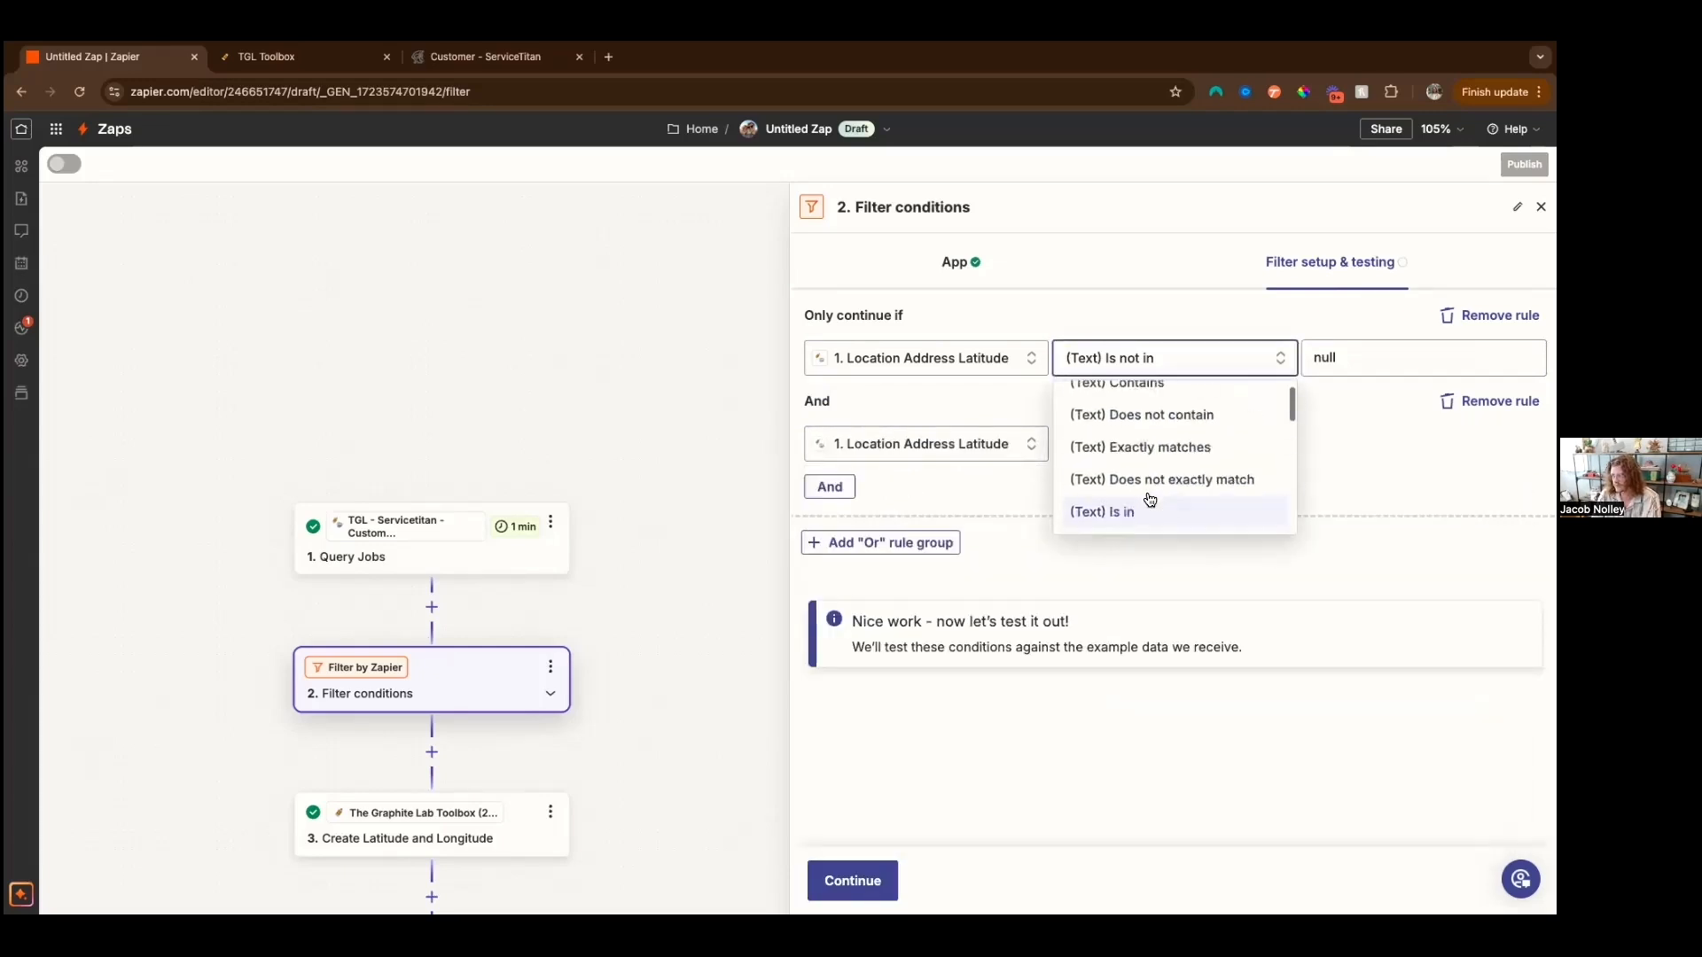
{"action": "left_click", "coordinate": [1134, 411]}
Step: Add an Or rule group that continues if Location Address Latitude does not exist
{"action": "left_click", "coordinate": [873, 542]}
{"action": "left_click", "coordinate": [953, 583]}
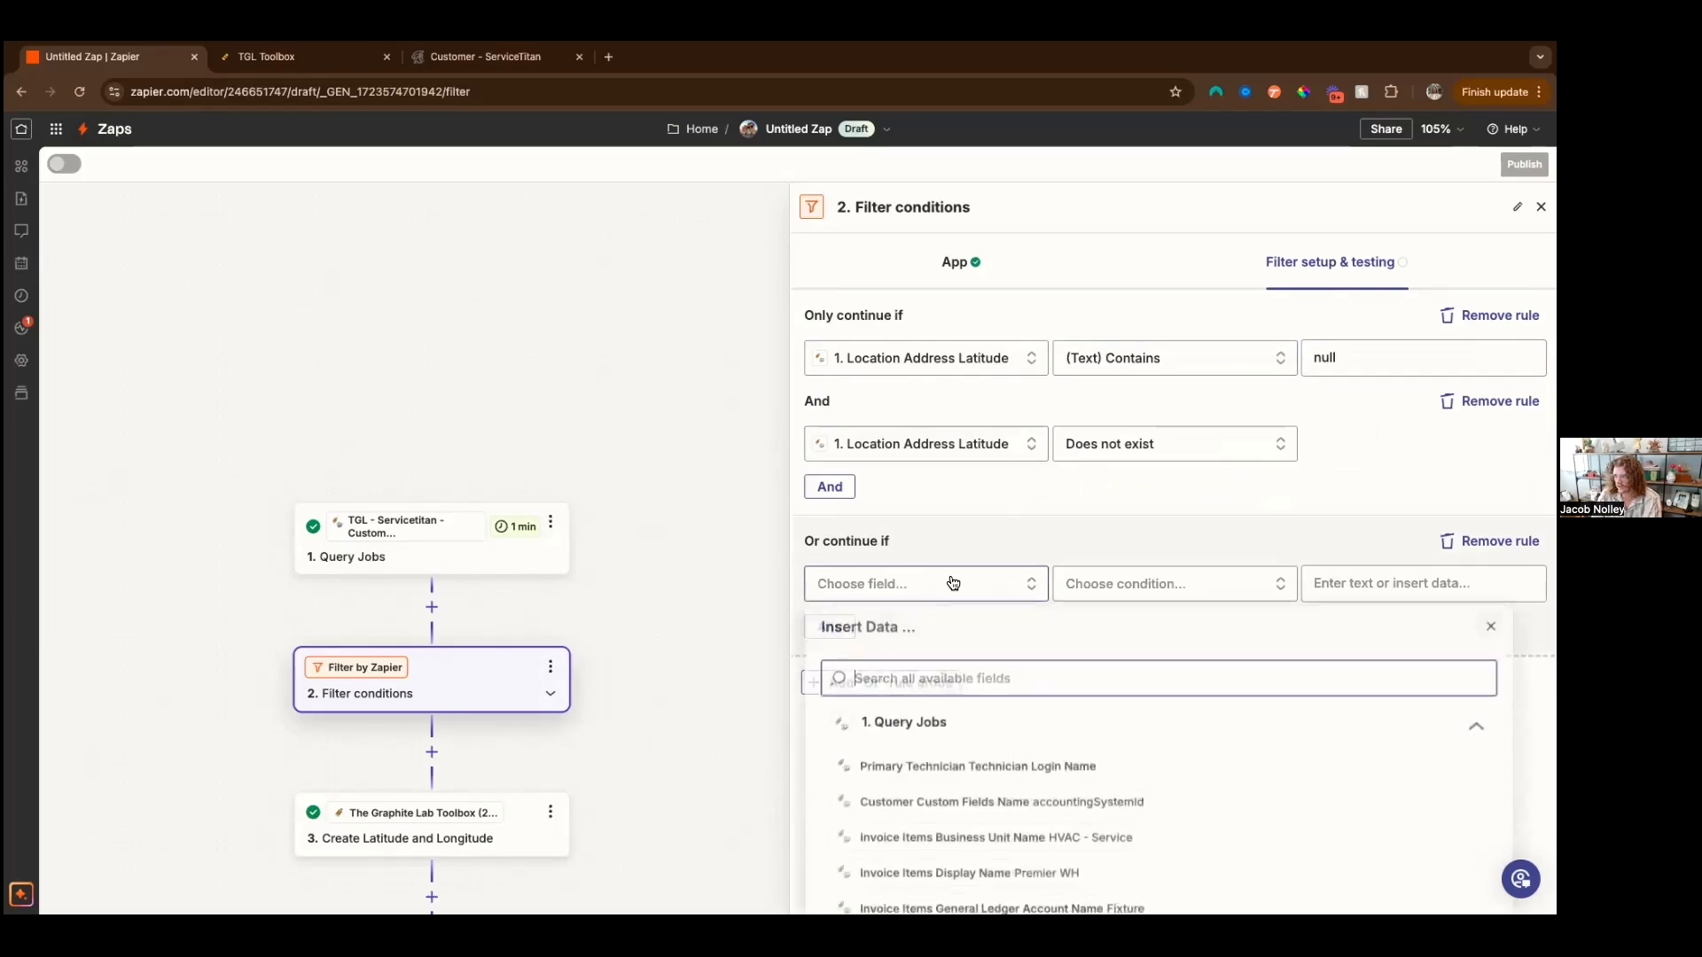
{"action": "type", "text": "location"}
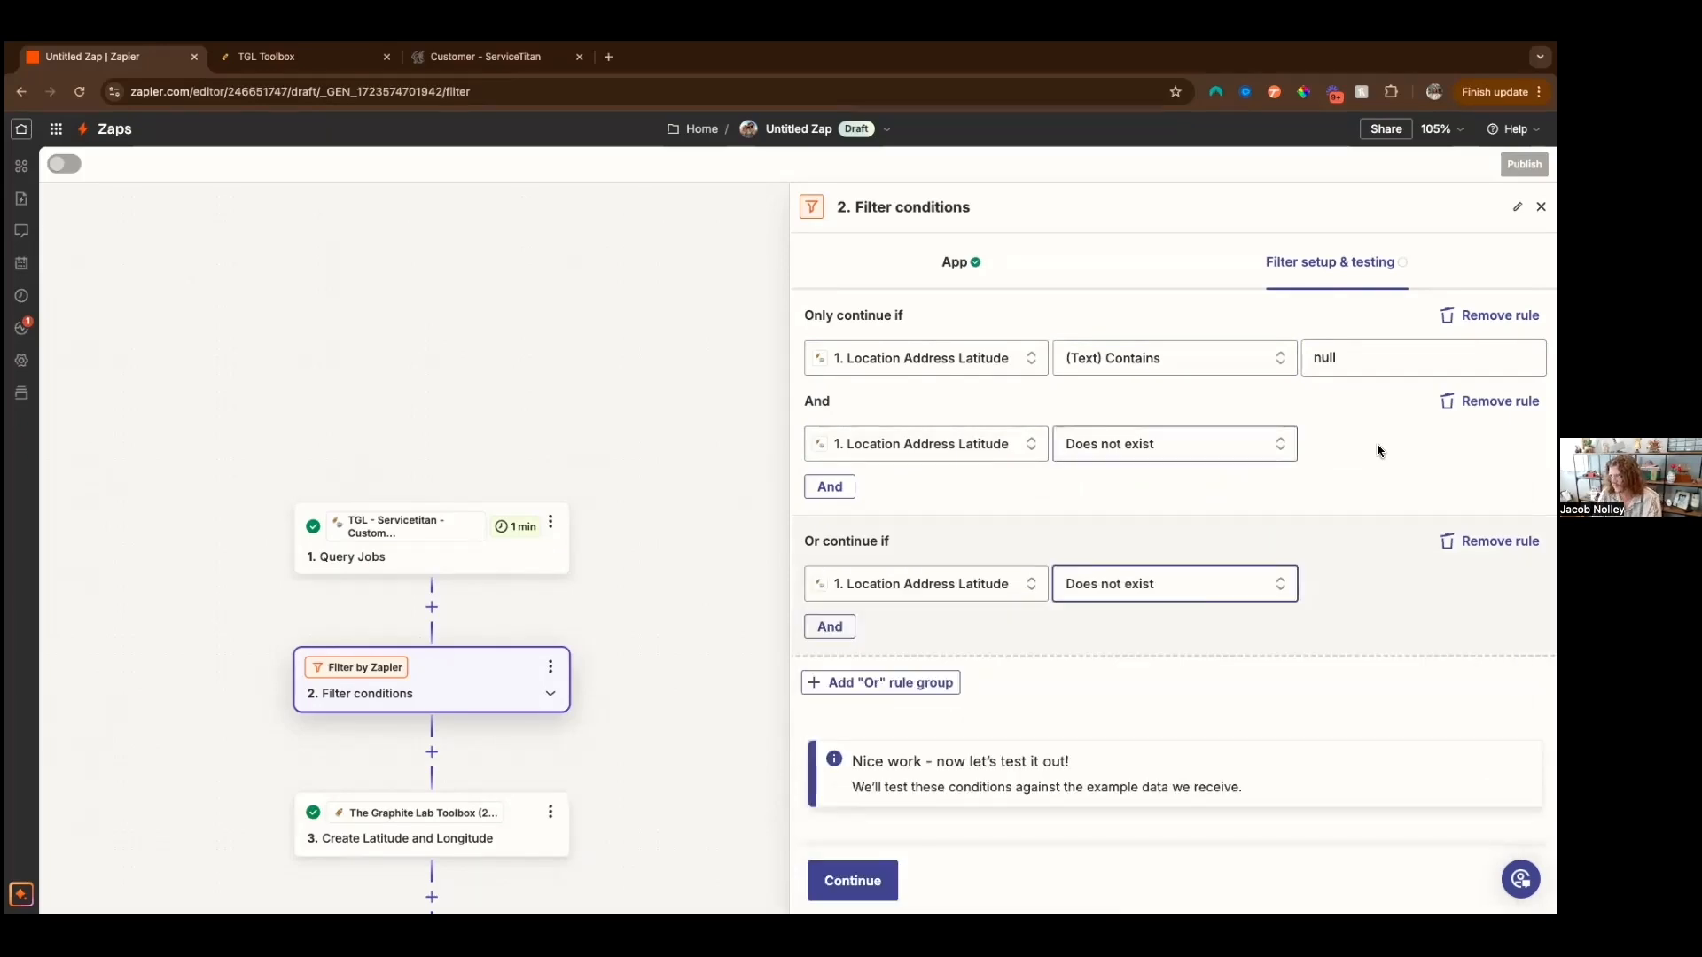
Step: Remove the And rule from the first group and test the filter conditions against the sample record
{"action": "left_click", "coordinate": [1490, 401]}
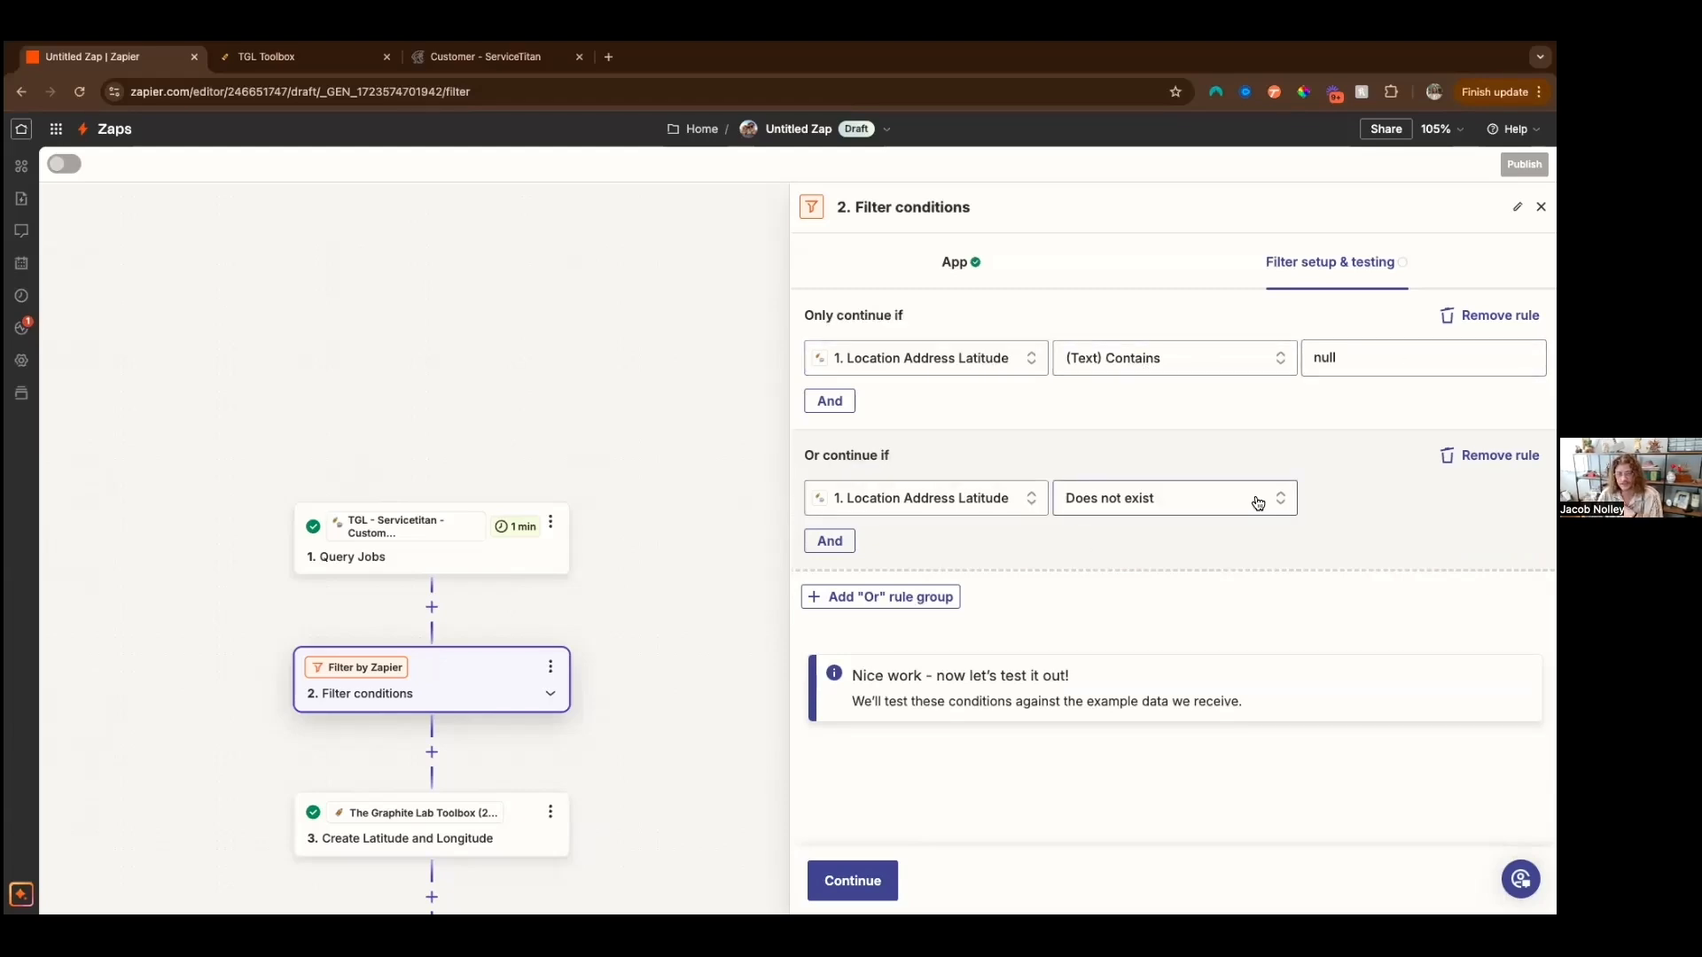
{"action": "left_click", "coordinate": [876, 881]}
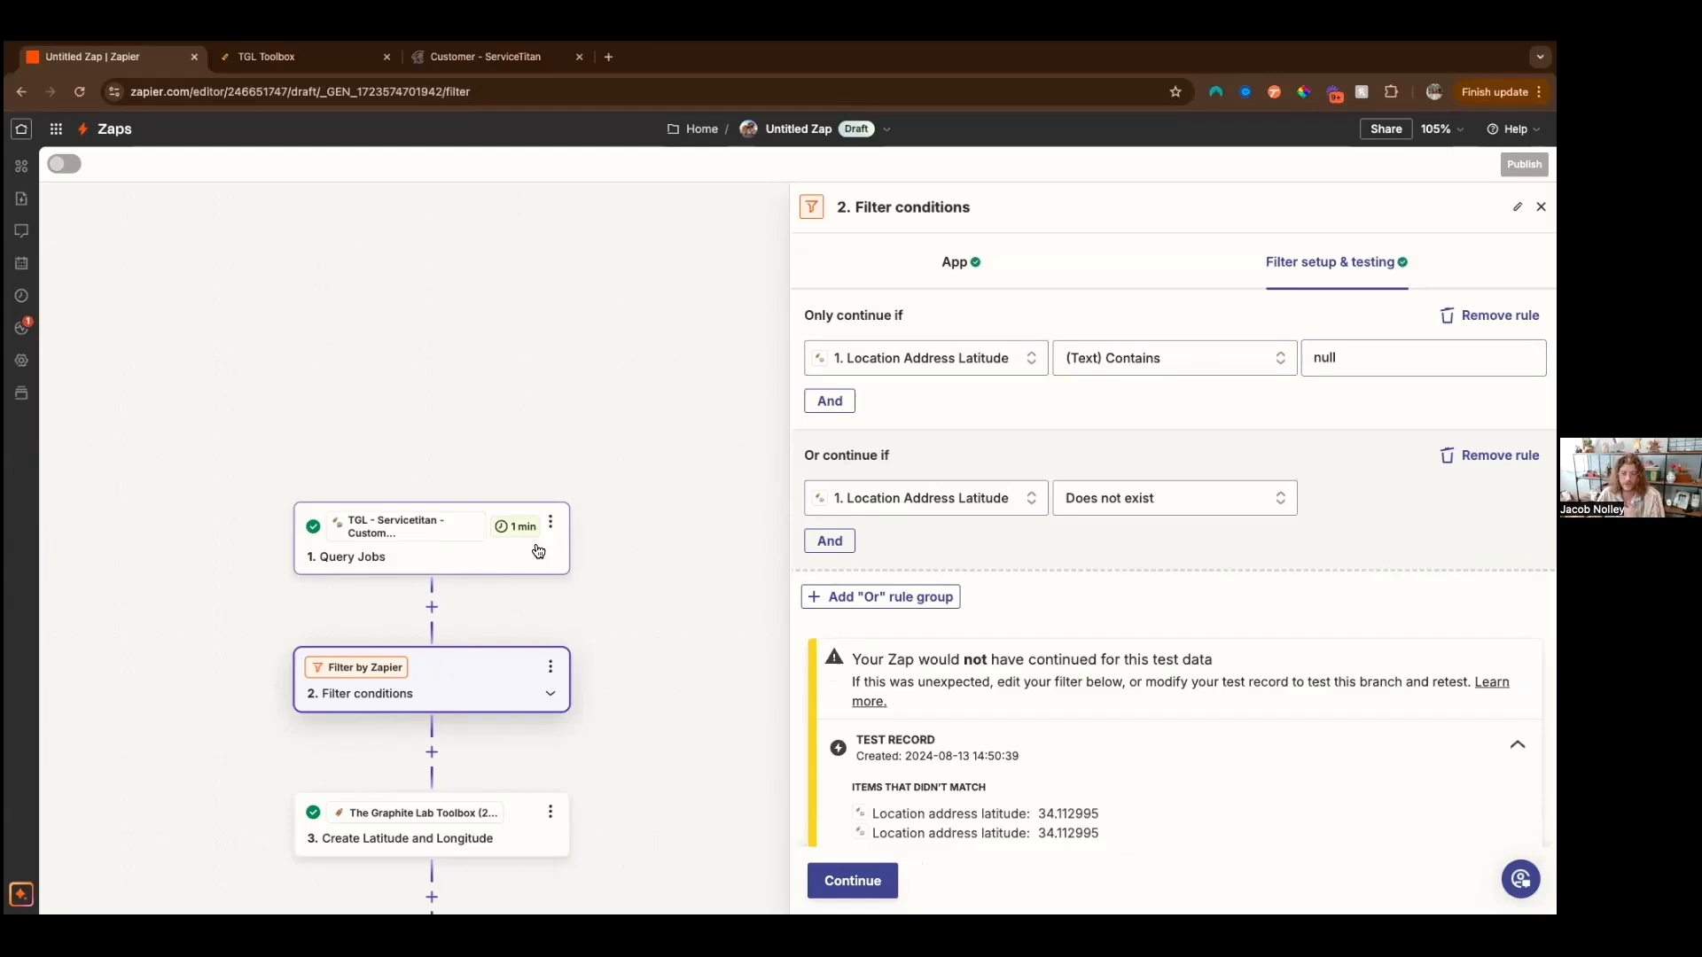
{"action": "scroll", "coordinate": [513, 327], "scroll_direction": "down", "scroll_amount": 3}
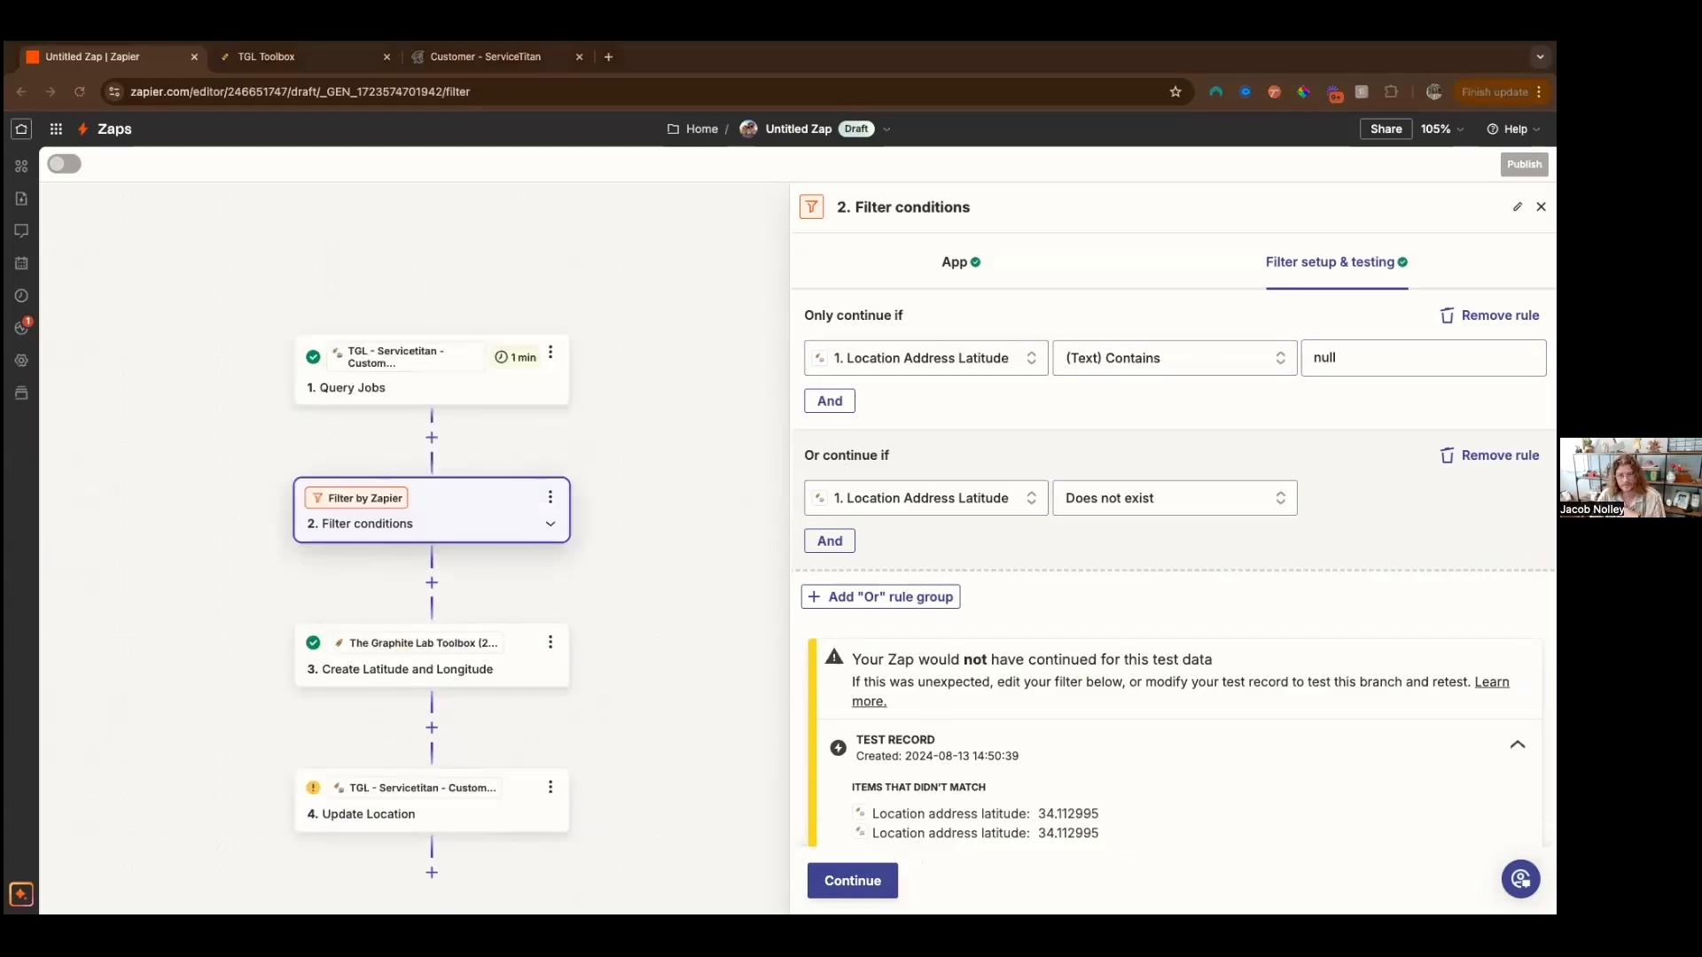